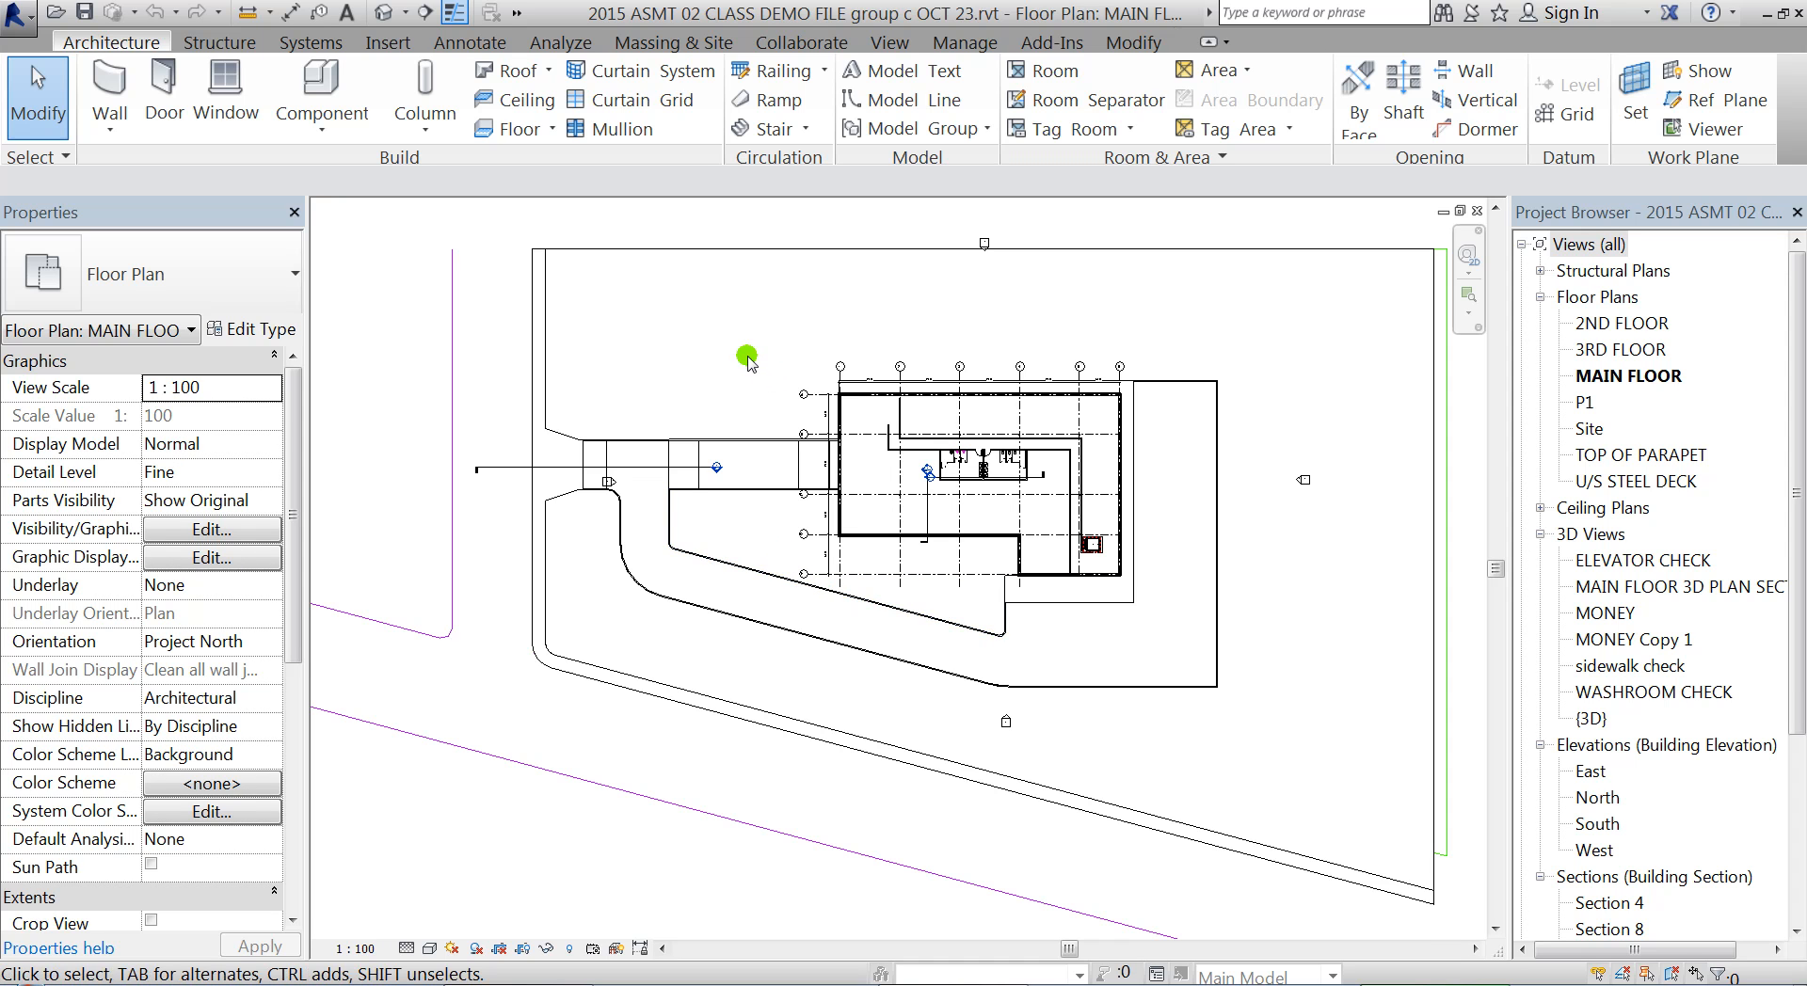
# Start creating a new sheet for the project
pyautogui.scroll(4, 733, 388)
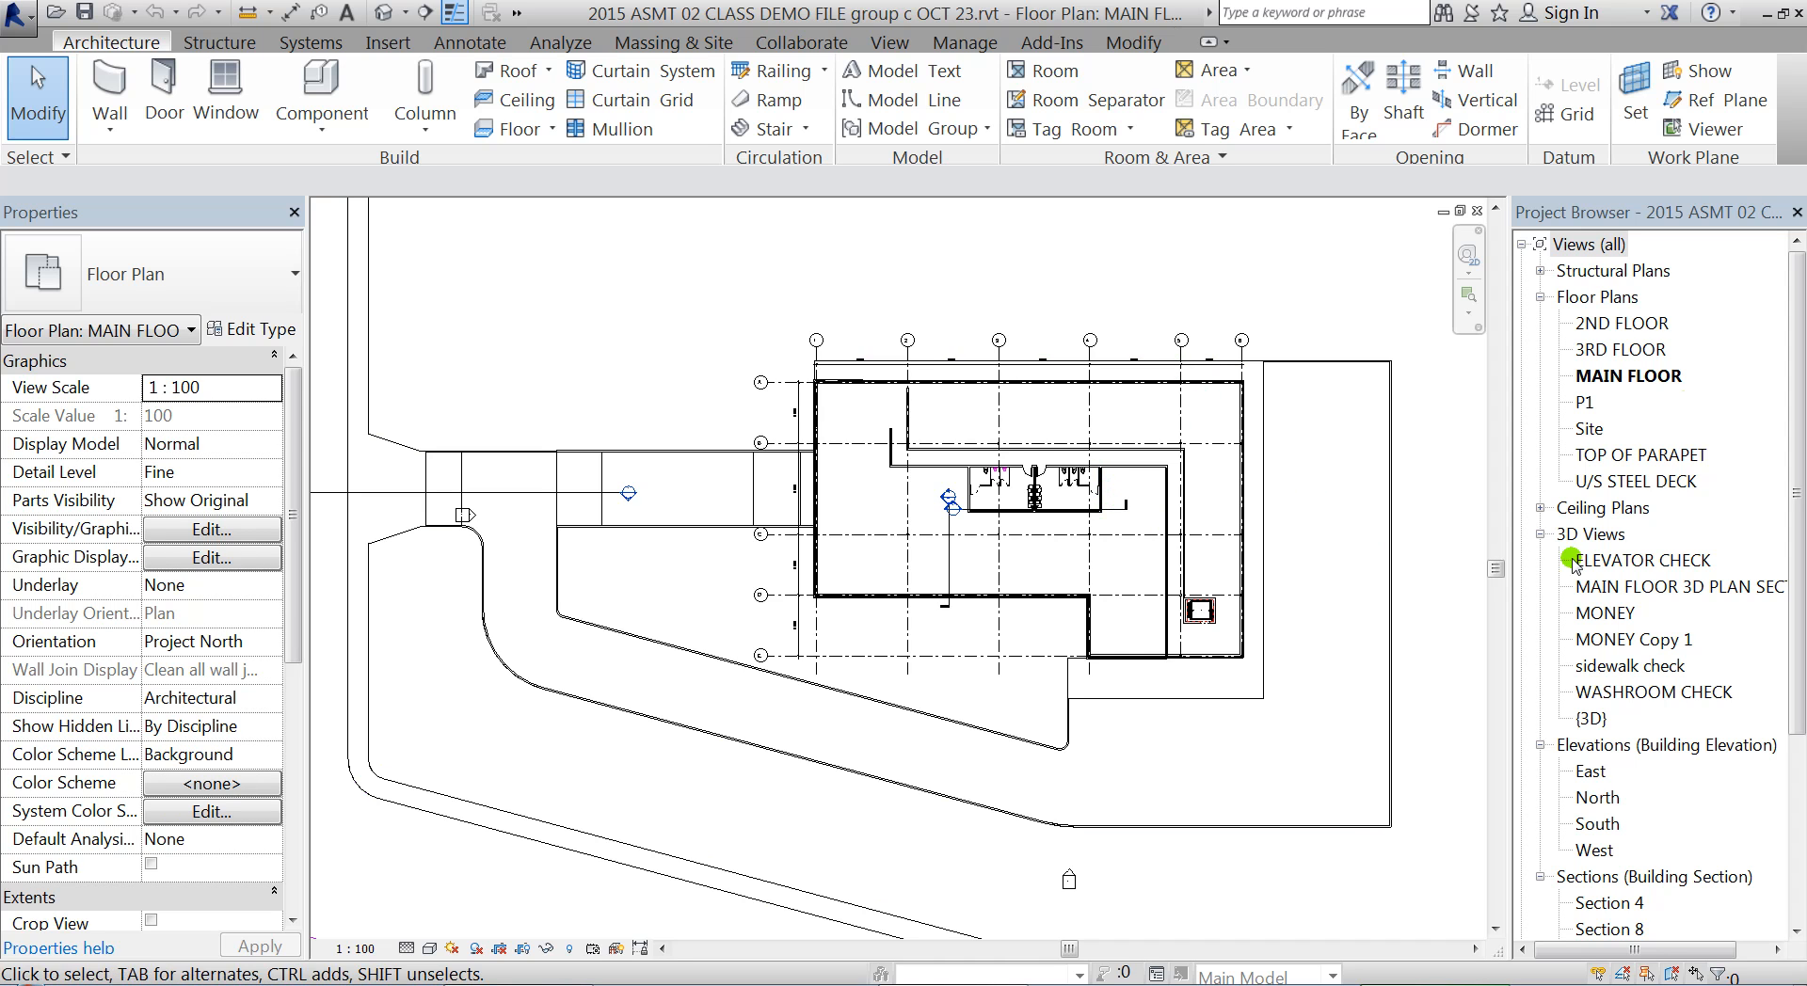
pyautogui.click(885, 47)
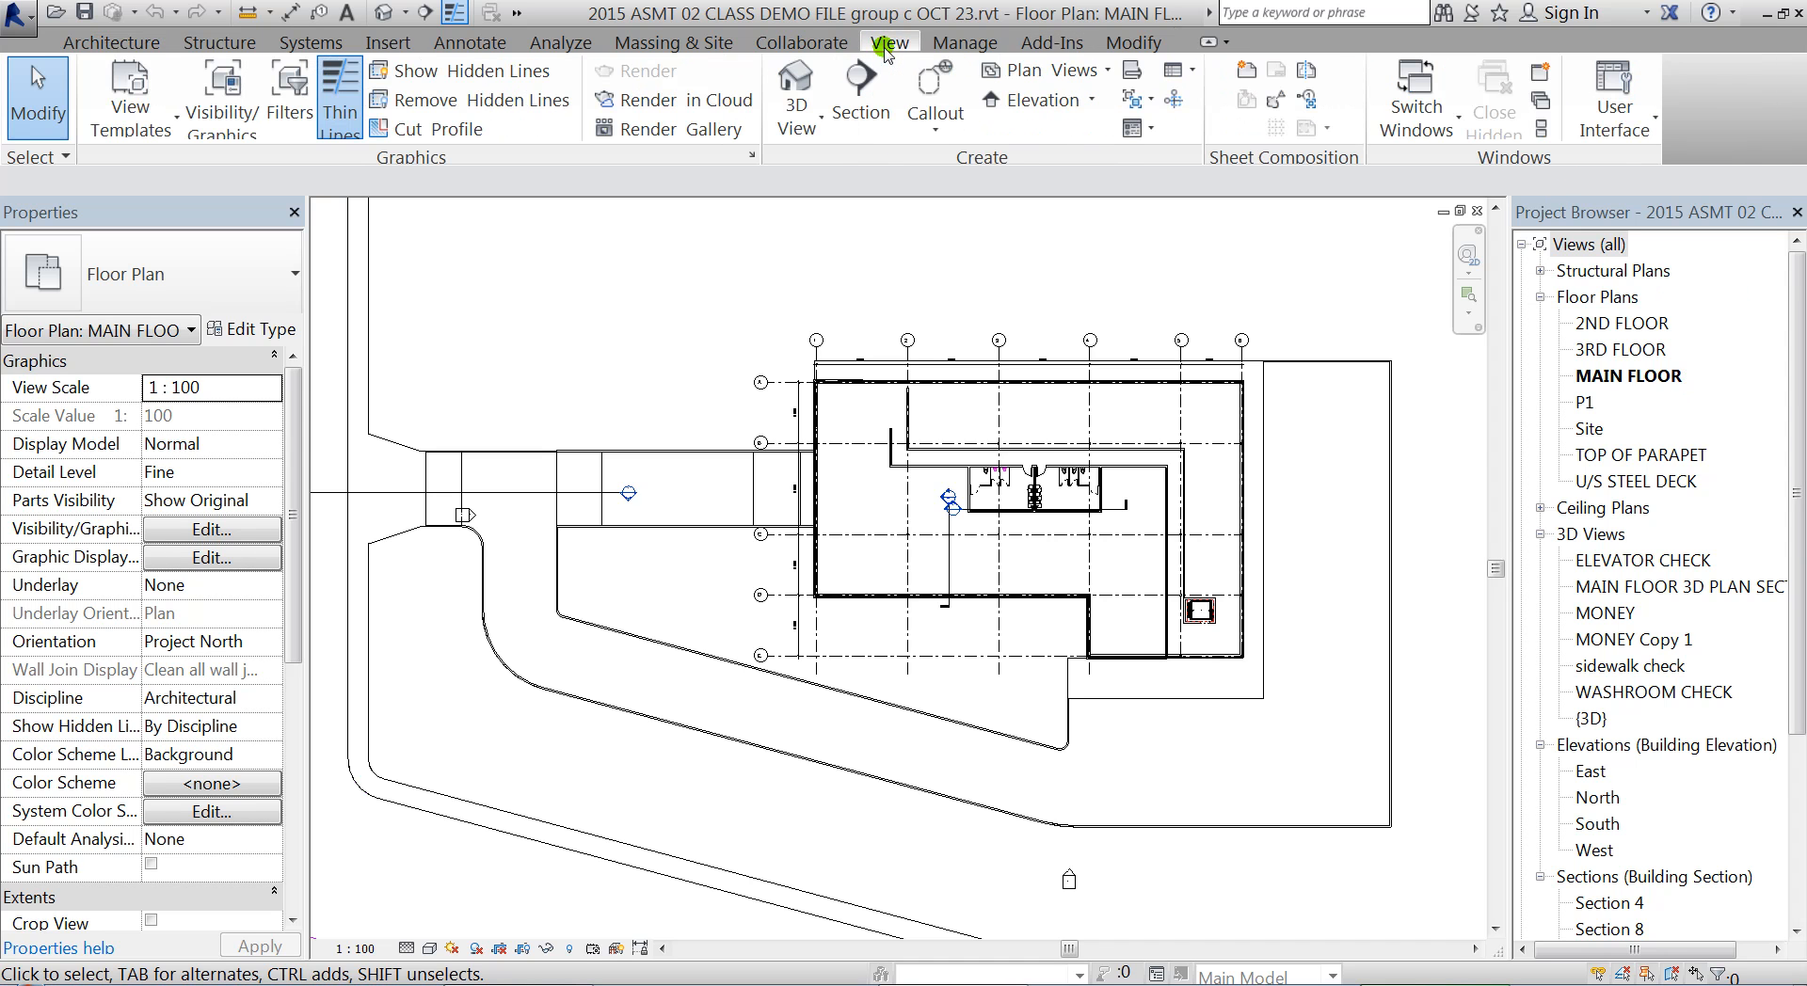
pyautogui.click(1247, 71)
pyautogui.moveTo(1655, 111); pyautogui.dragTo(992, 161)
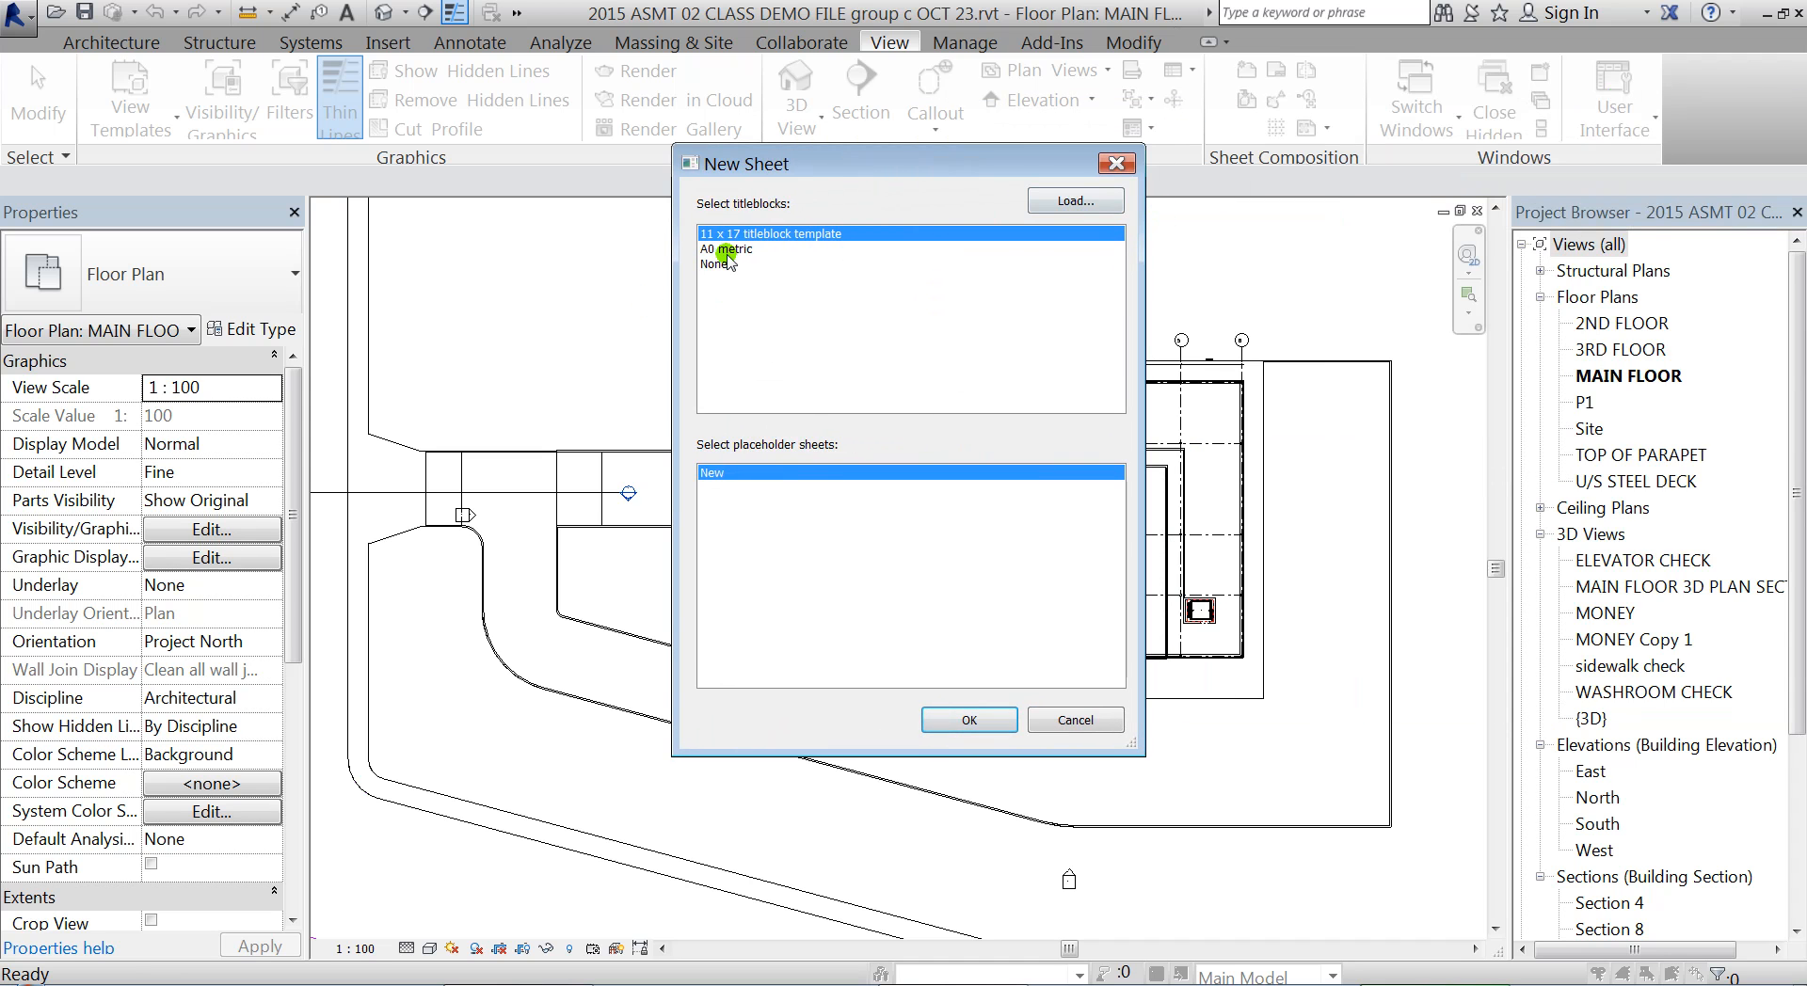
pyautogui.moveTo(887, 186); pyautogui.dragTo(844, 232)
pyautogui.click(927, 282)
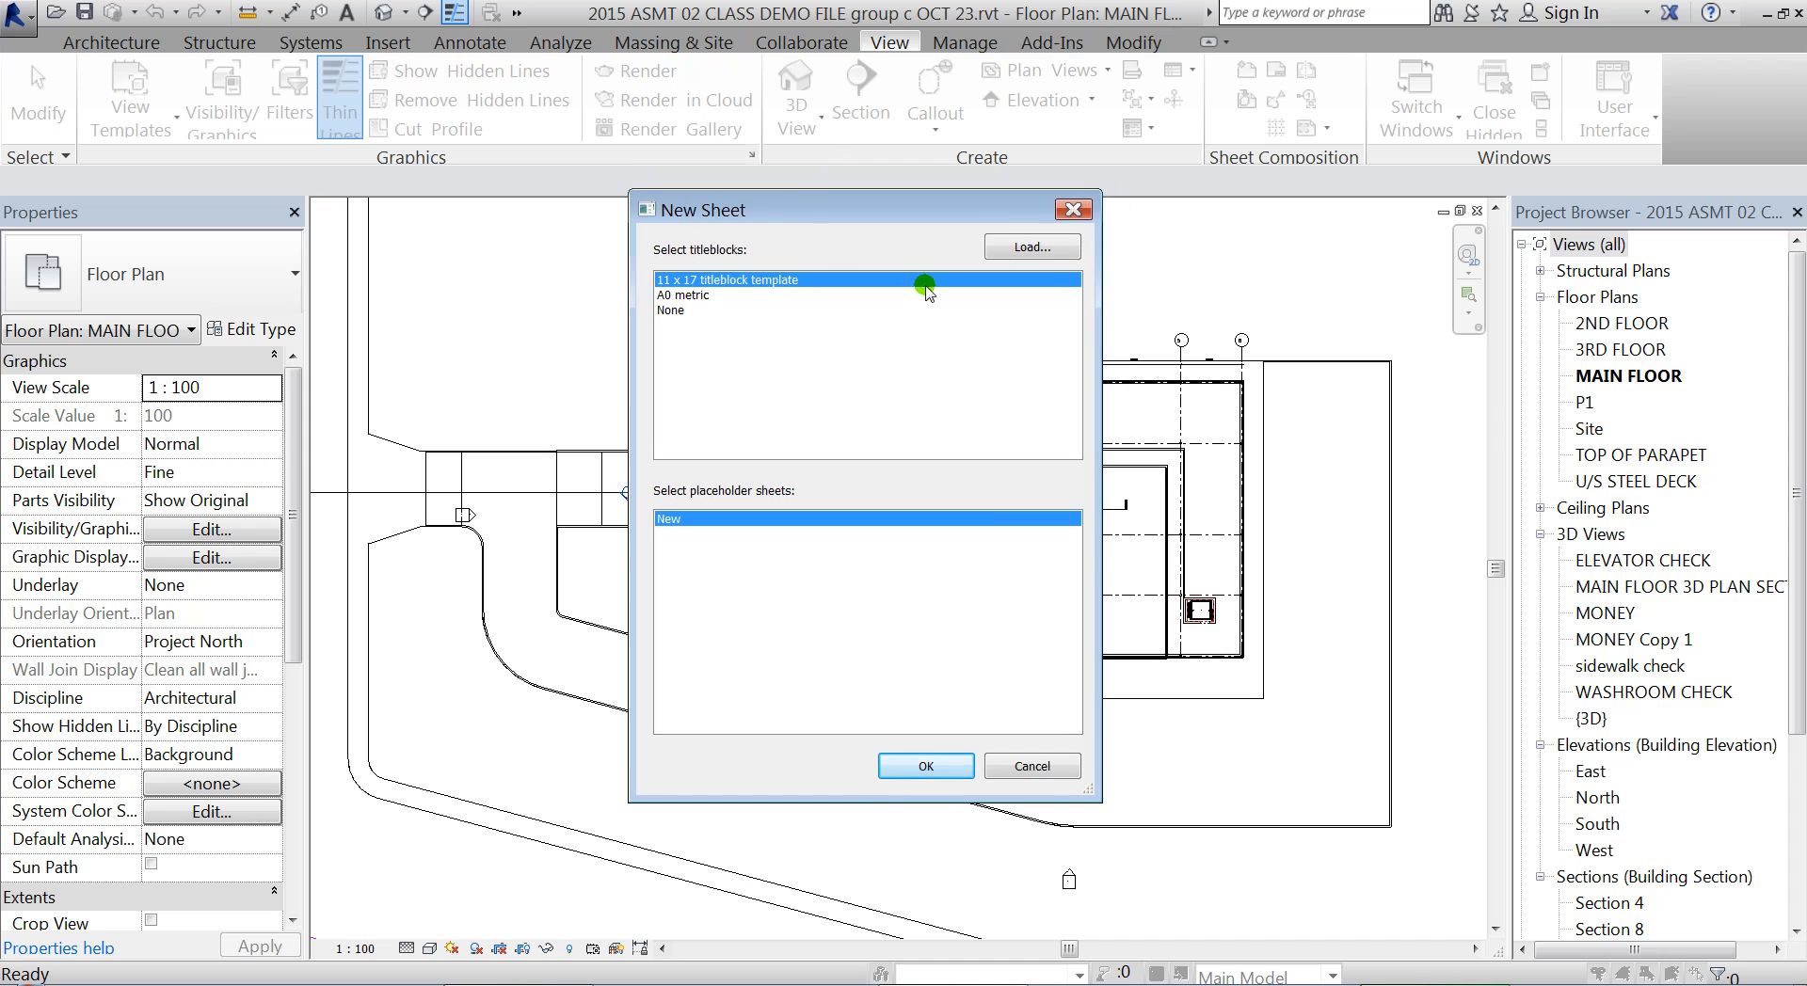
# Load 432 X 279 TR TITLEBLOCK.rfa from the ASMT 02 Revit family files folder in D:\TR\374\CONTENT\02 Revit and create the sheet with it
pyautogui.click(1032, 249)
pyautogui.click(630, 273)
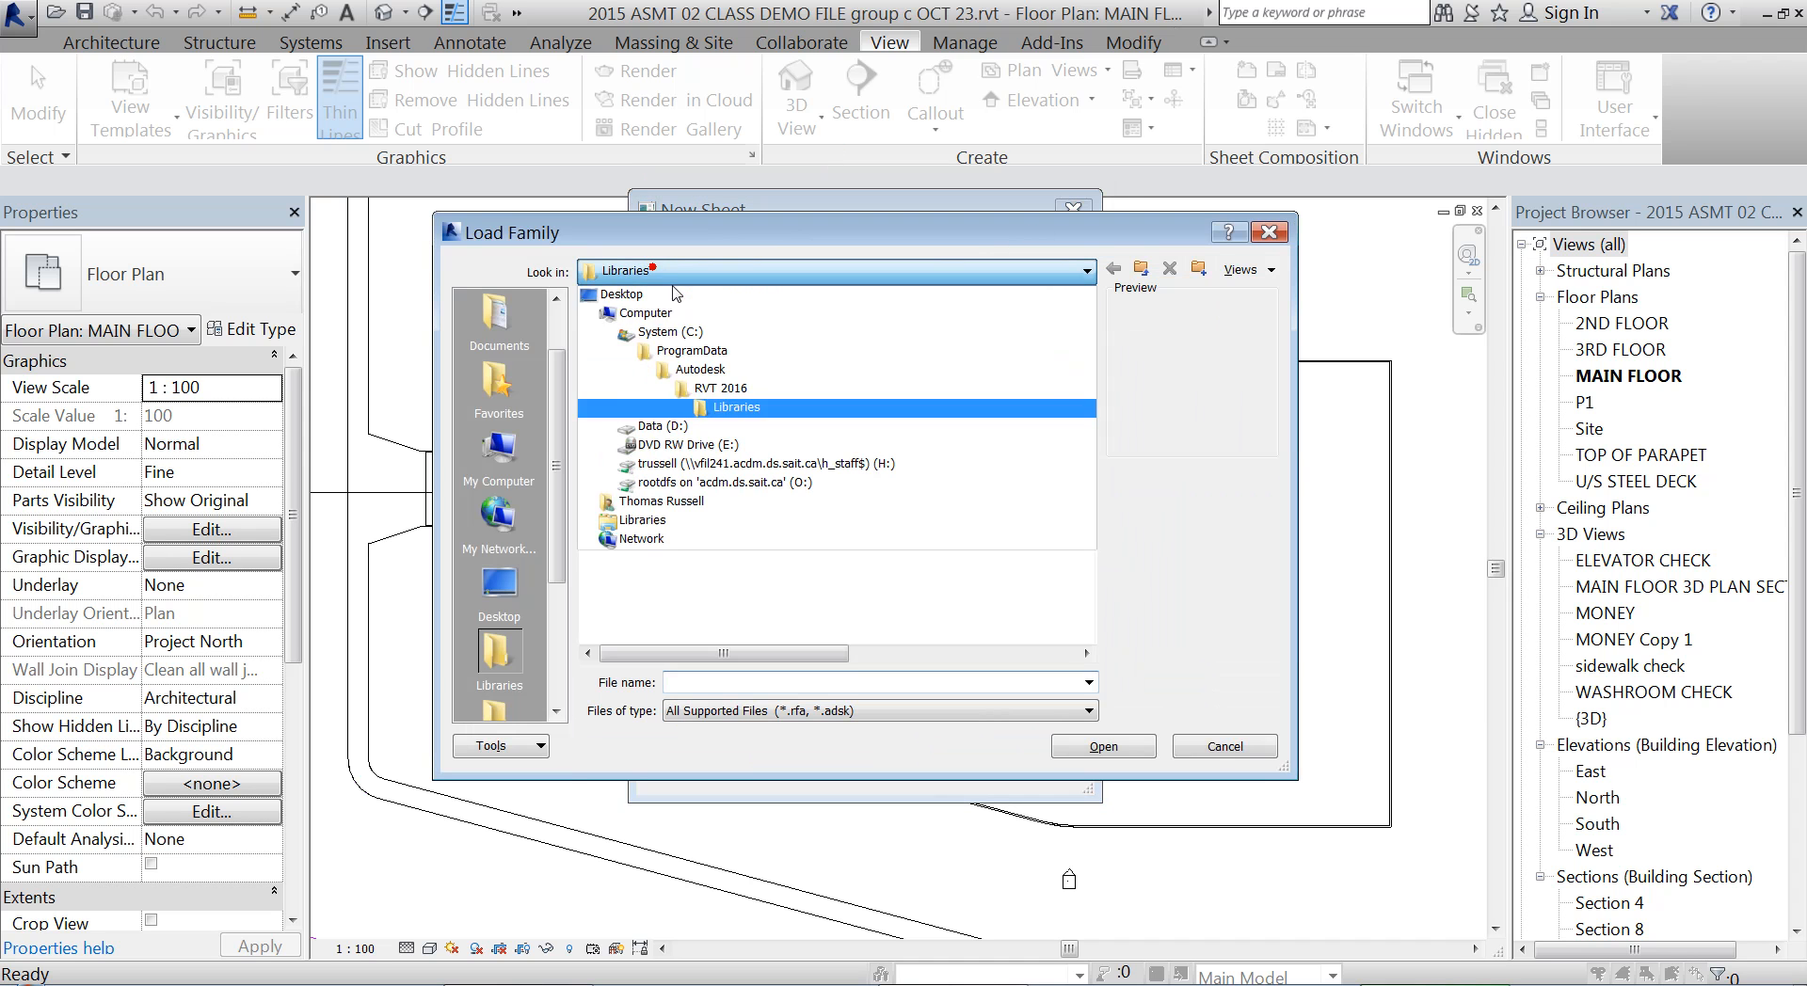
pyautogui.click(633, 425)
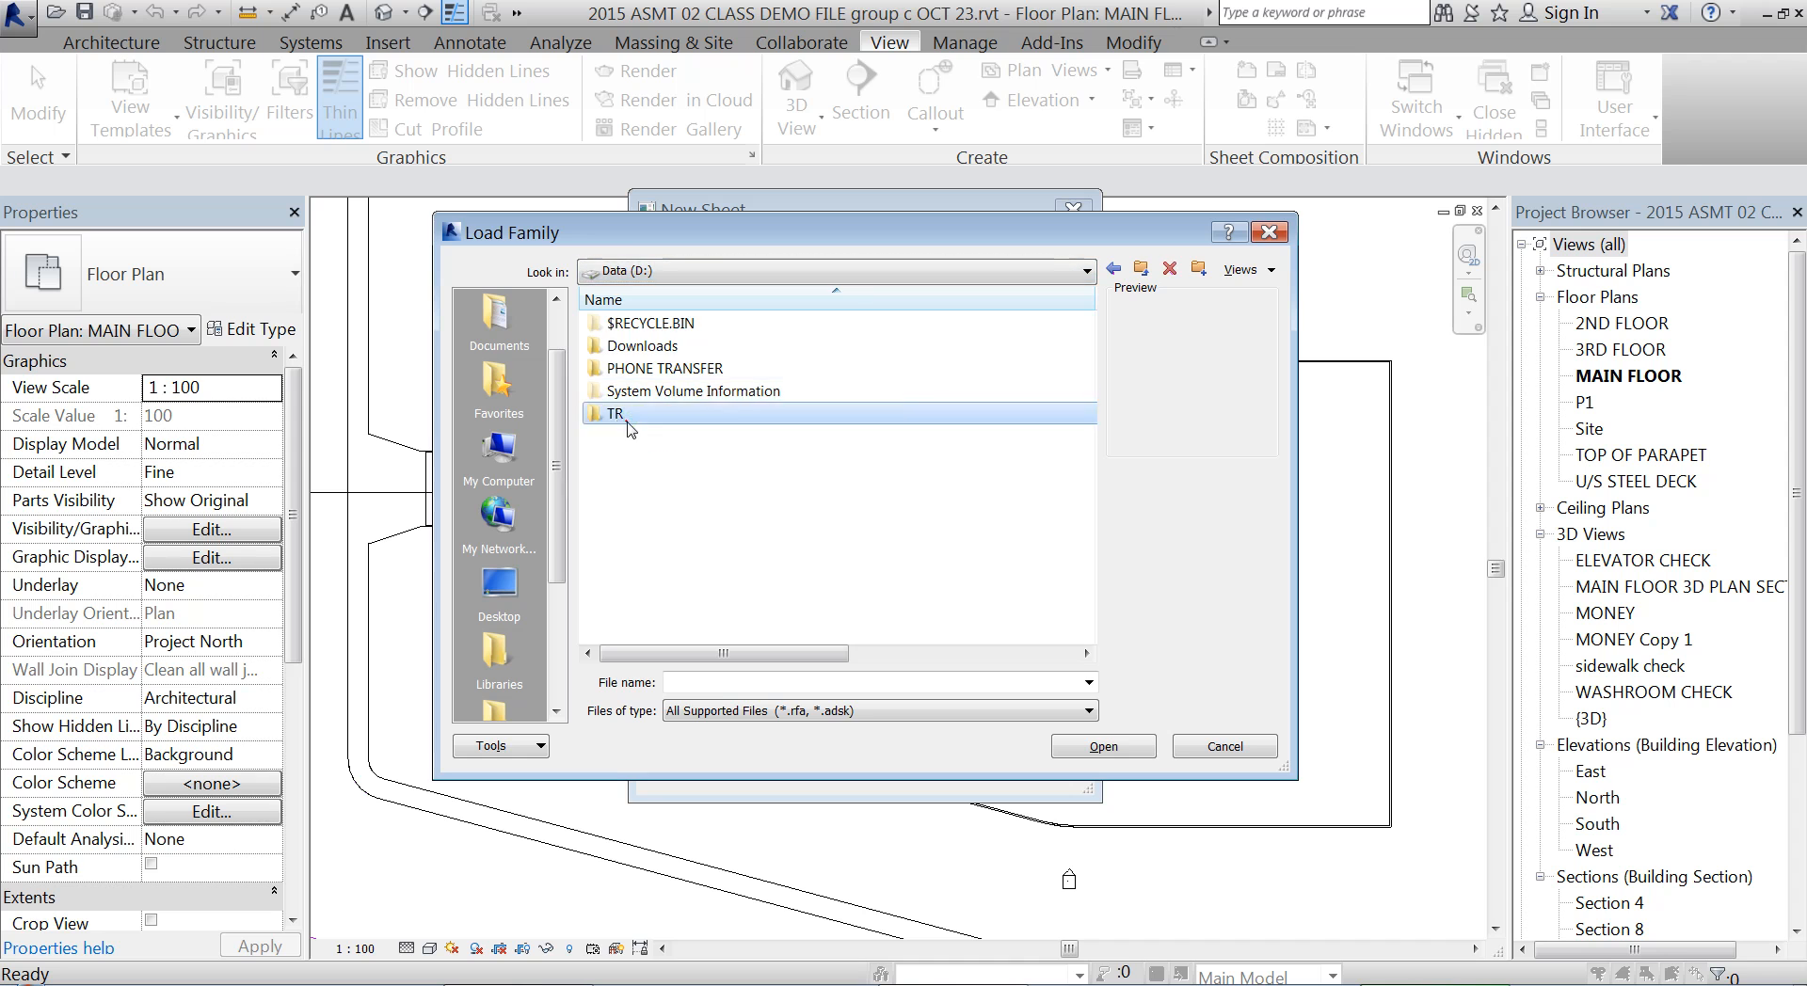
pyautogui.doubleClick(630, 425)
pyautogui.click(725, 458)
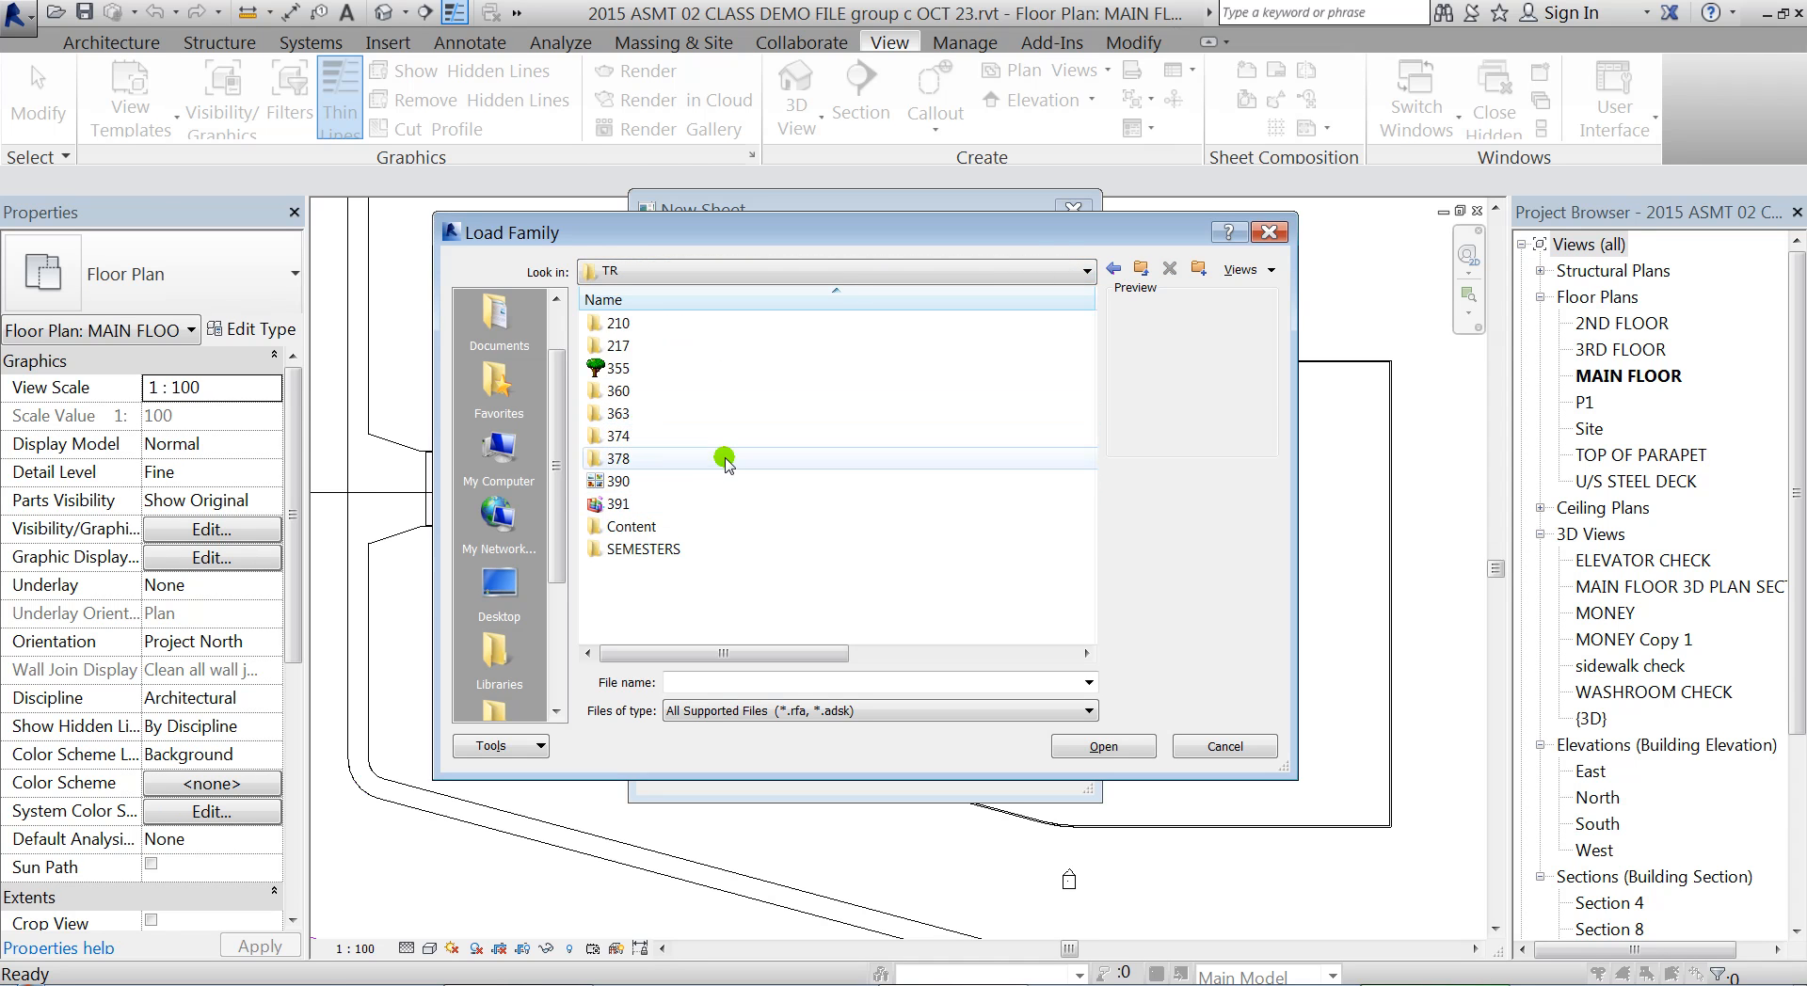
pyautogui.doubleClick(613, 433)
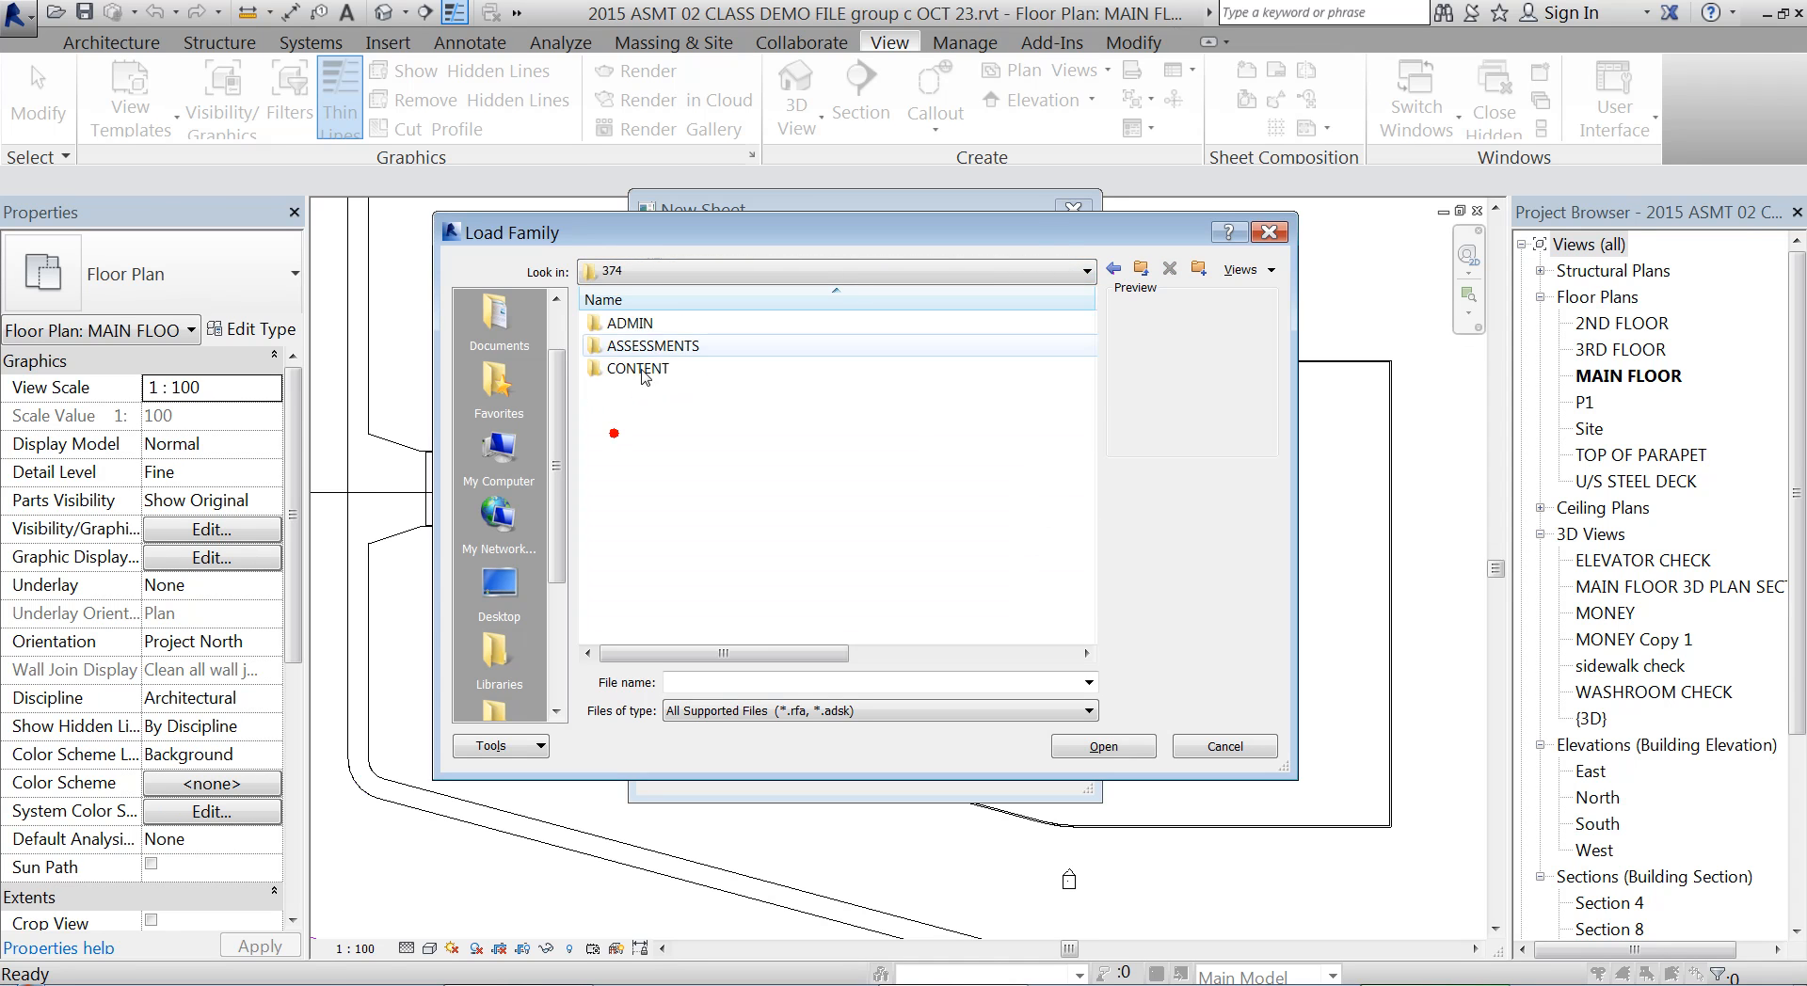
pyautogui.doubleClick(642, 370)
pyautogui.doubleClick(627, 344)
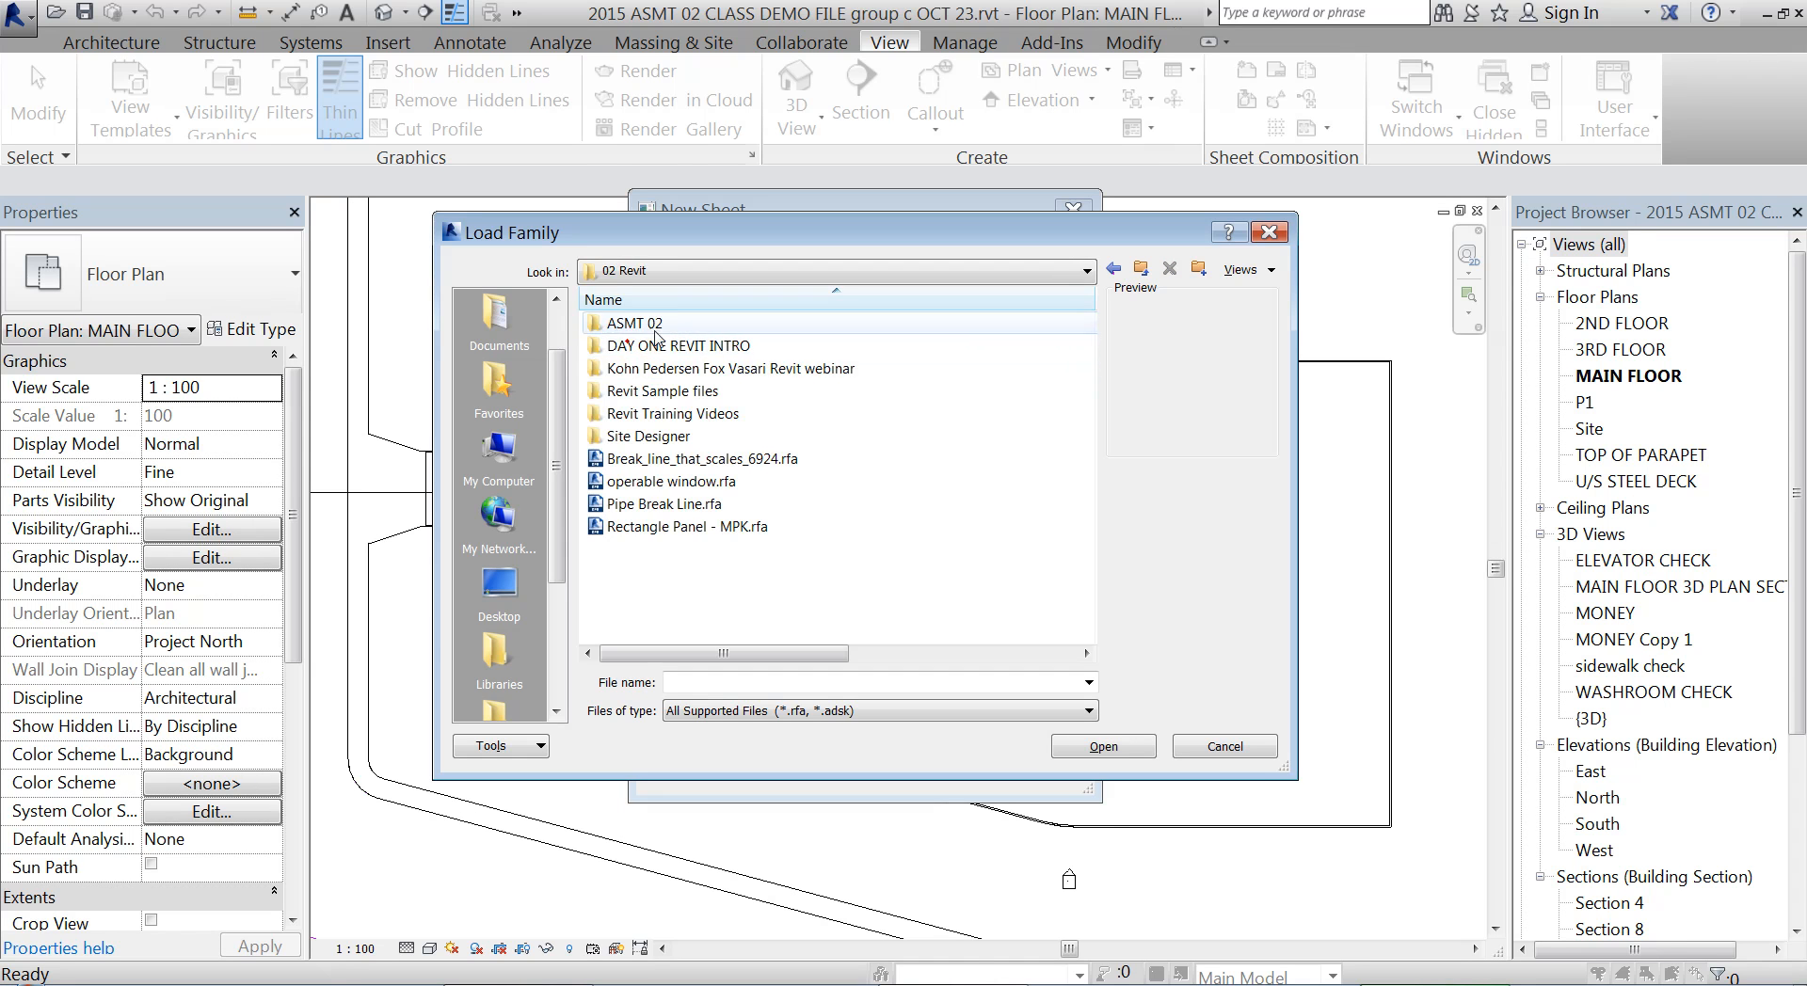
pyautogui.doubleClick(649, 324)
pyautogui.click(657, 383)
pyautogui.doubleClick(658, 386)
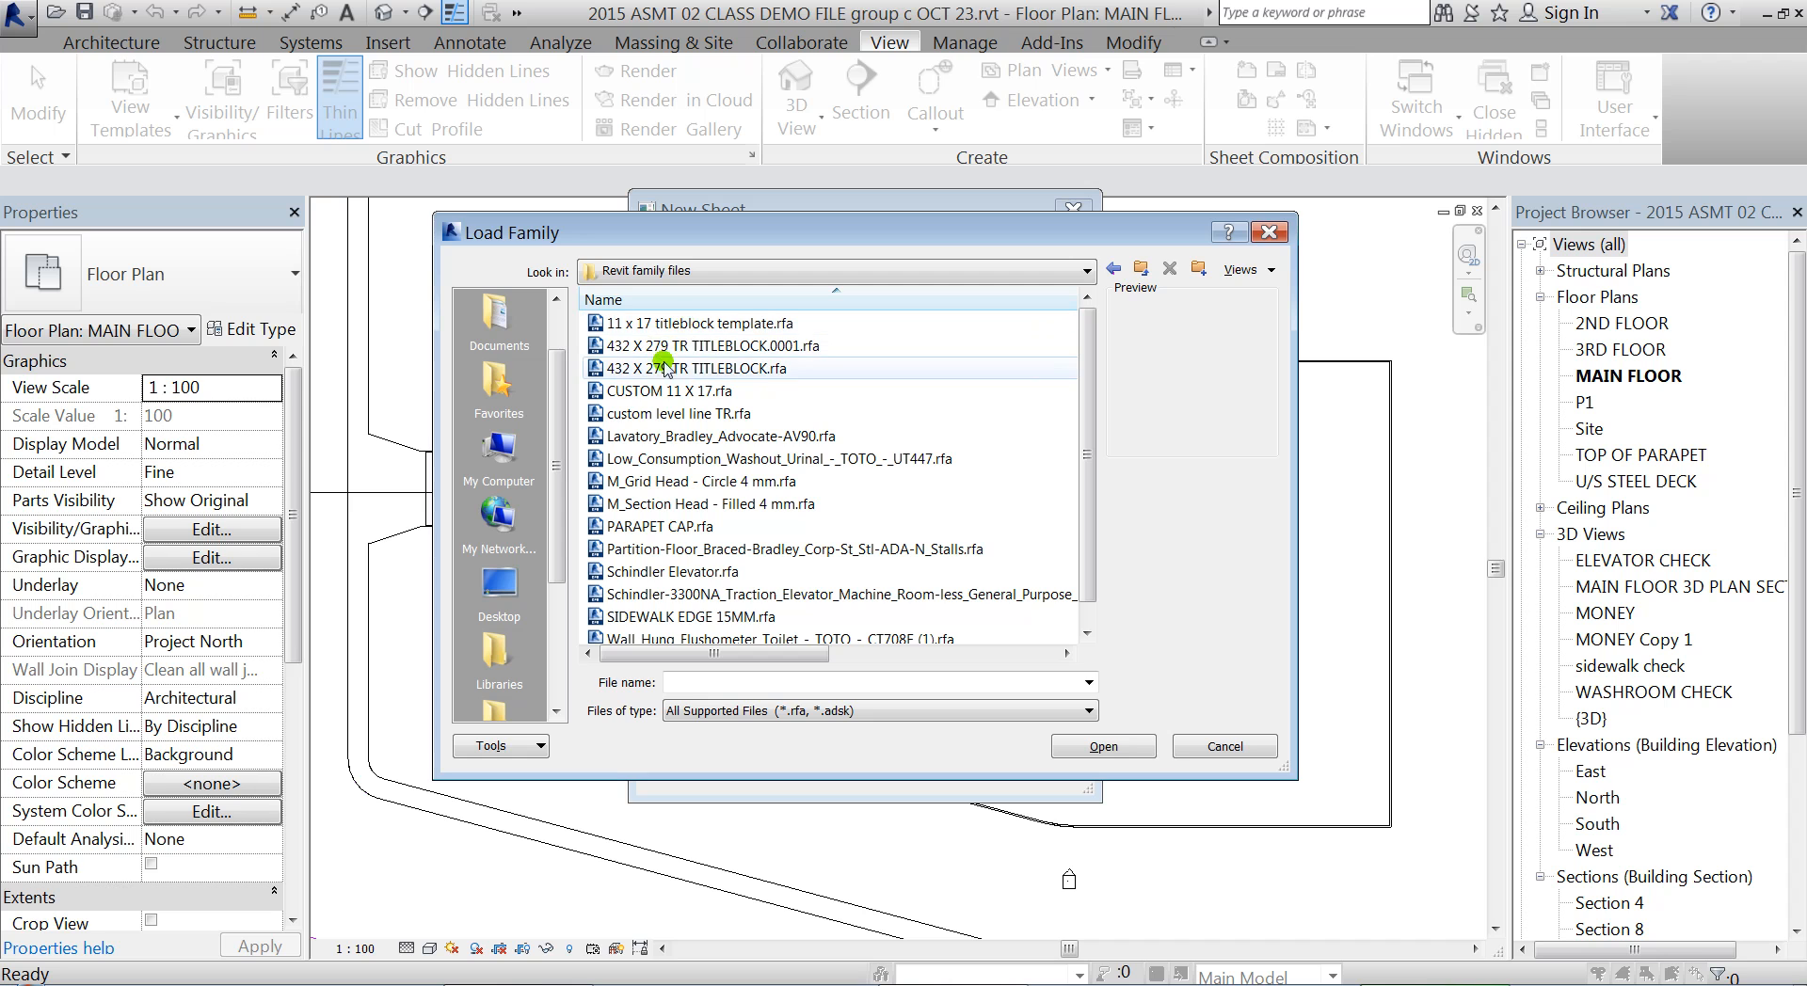
pyautogui.click(666, 369)
pyautogui.click(1100, 745)
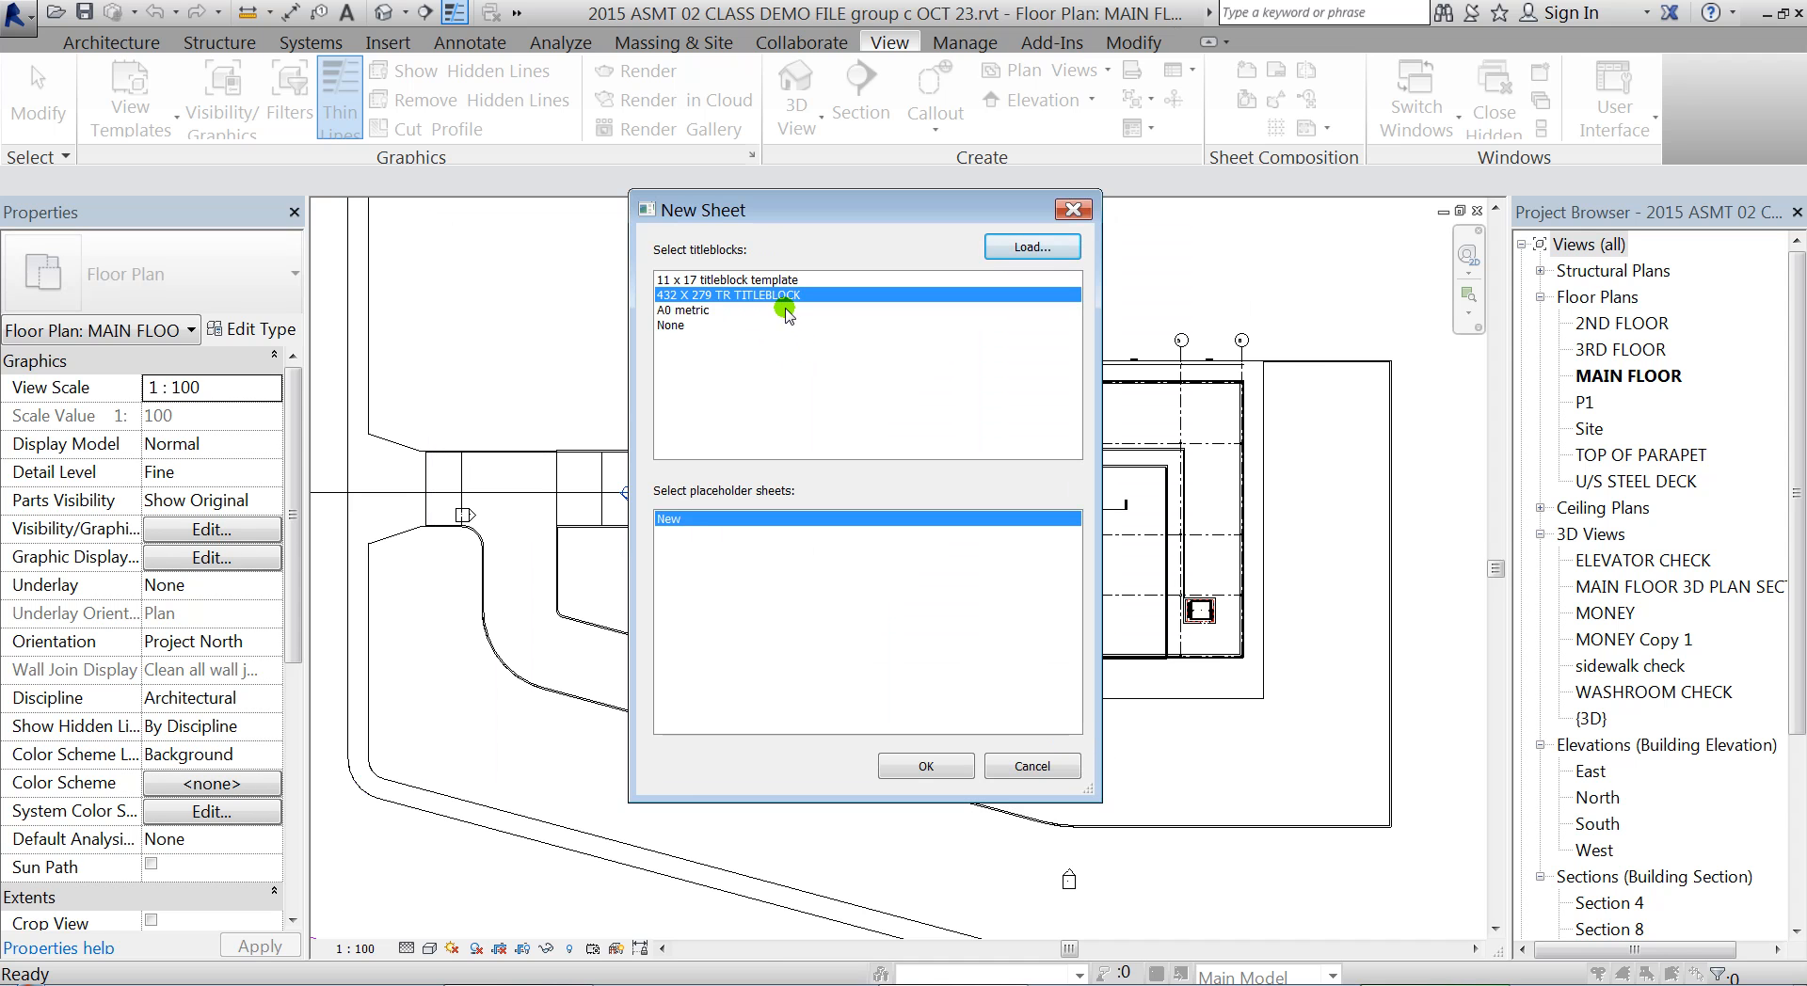
pyautogui.click(926, 767)
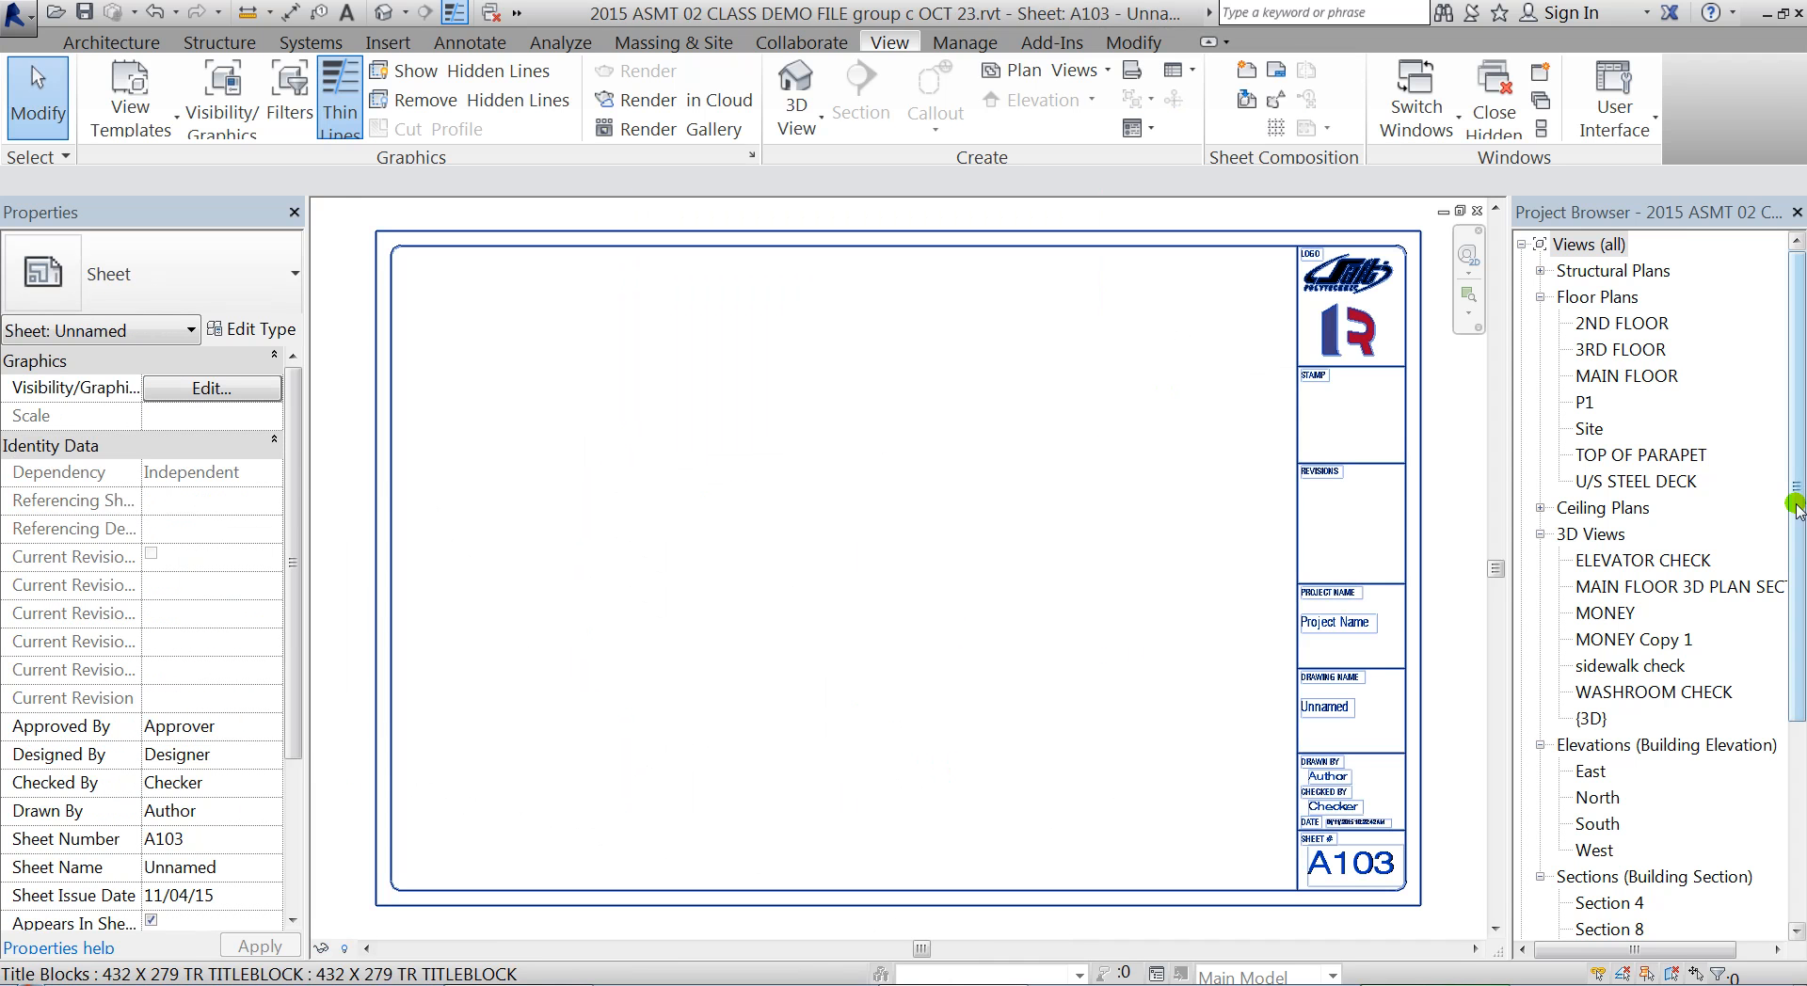
# Place the MAIN FLOOR plan view on the new sheet
pyautogui.moveTo(1794, 482); pyautogui.dragTo(1795, 704)
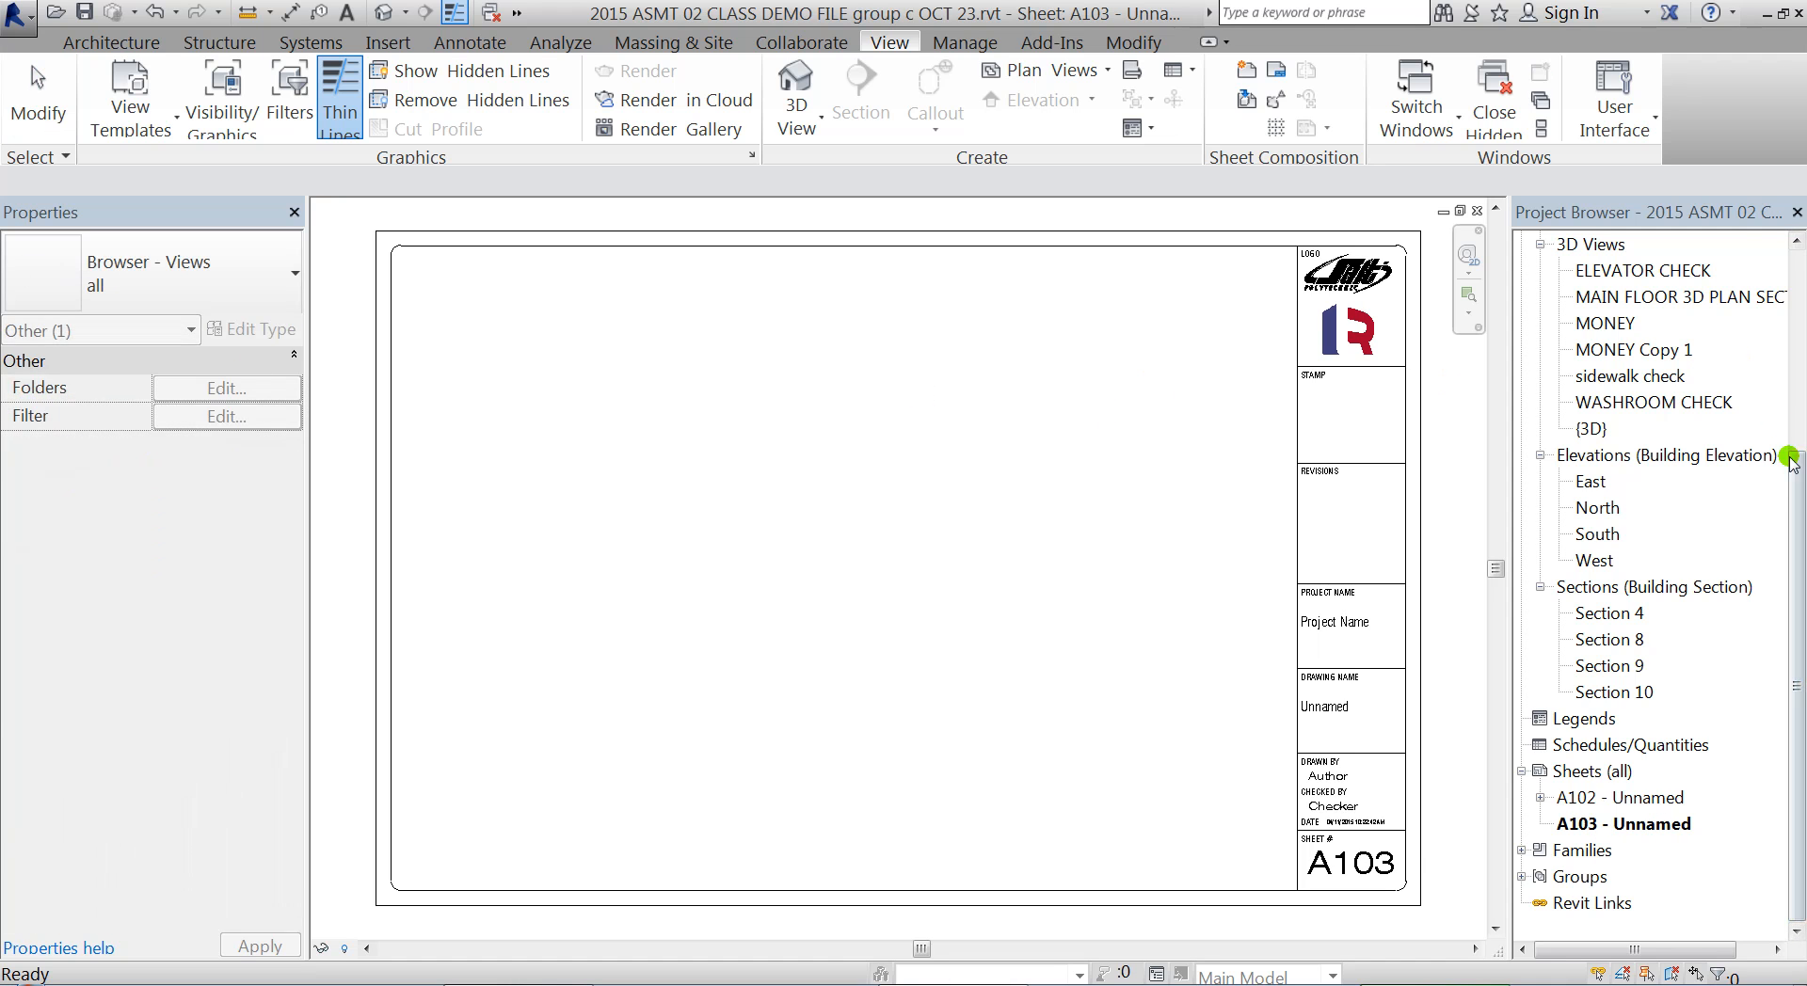
pyautogui.scroll(5, 1794, 496)
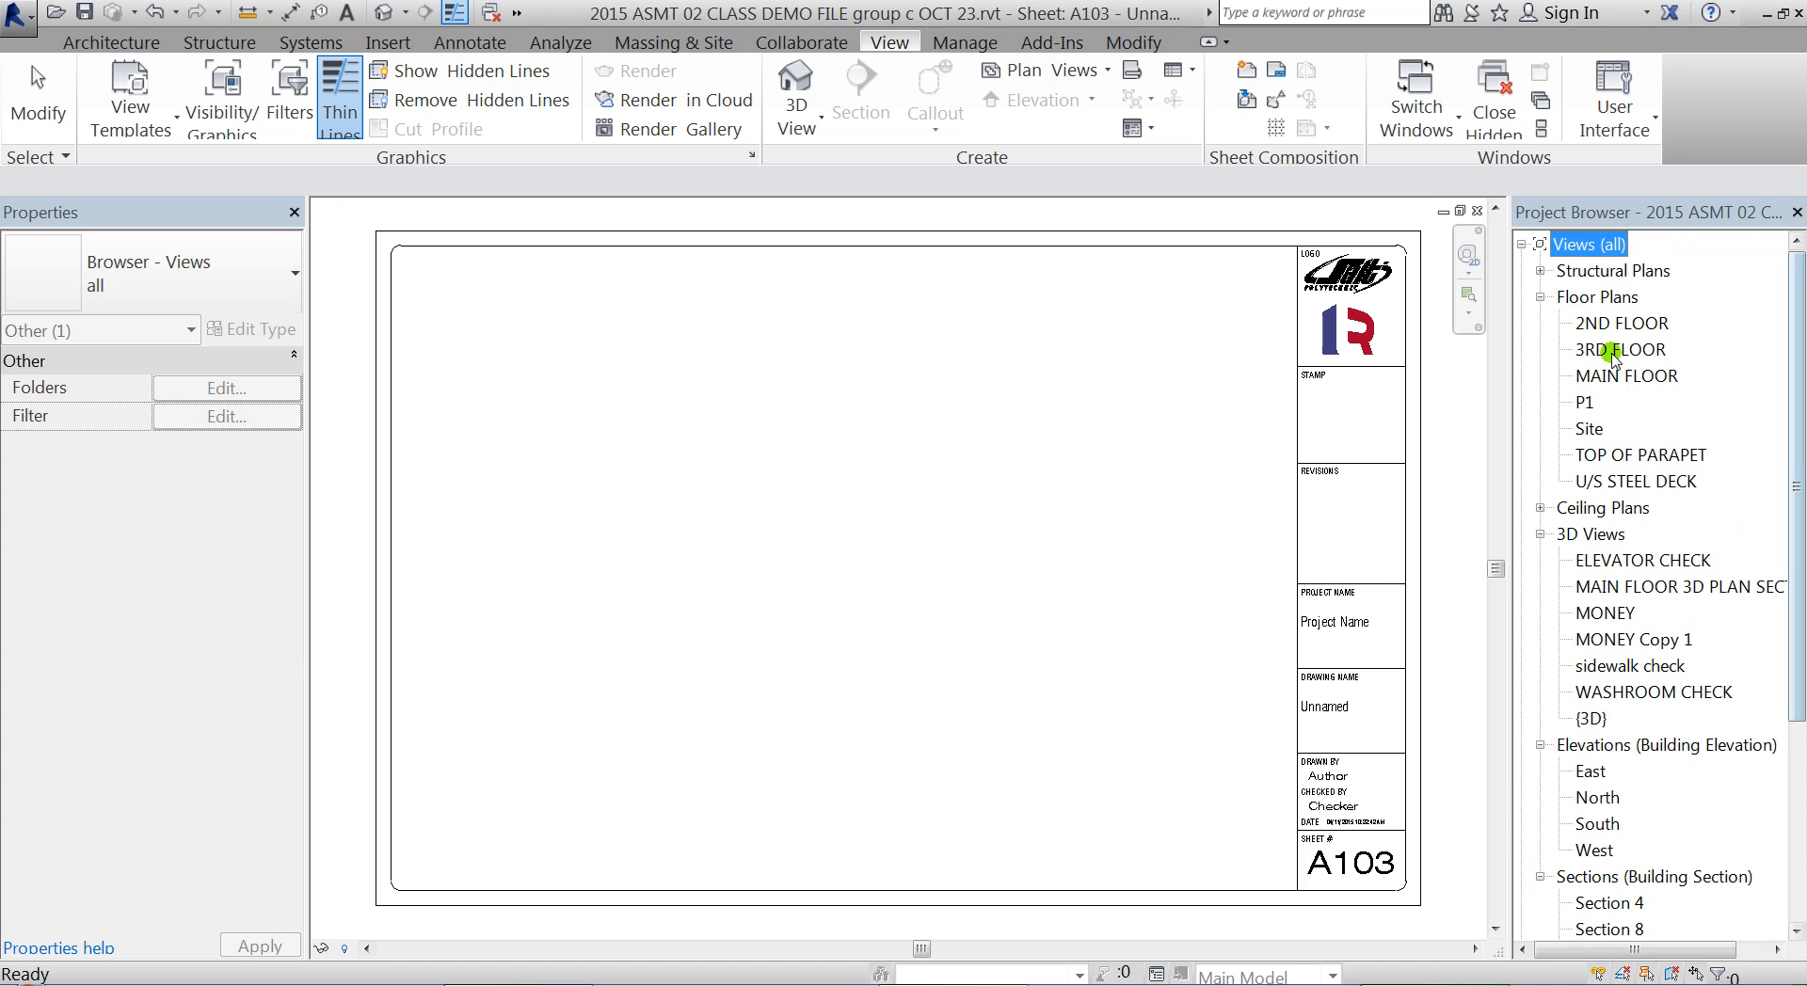
pyautogui.click(1620, 376)
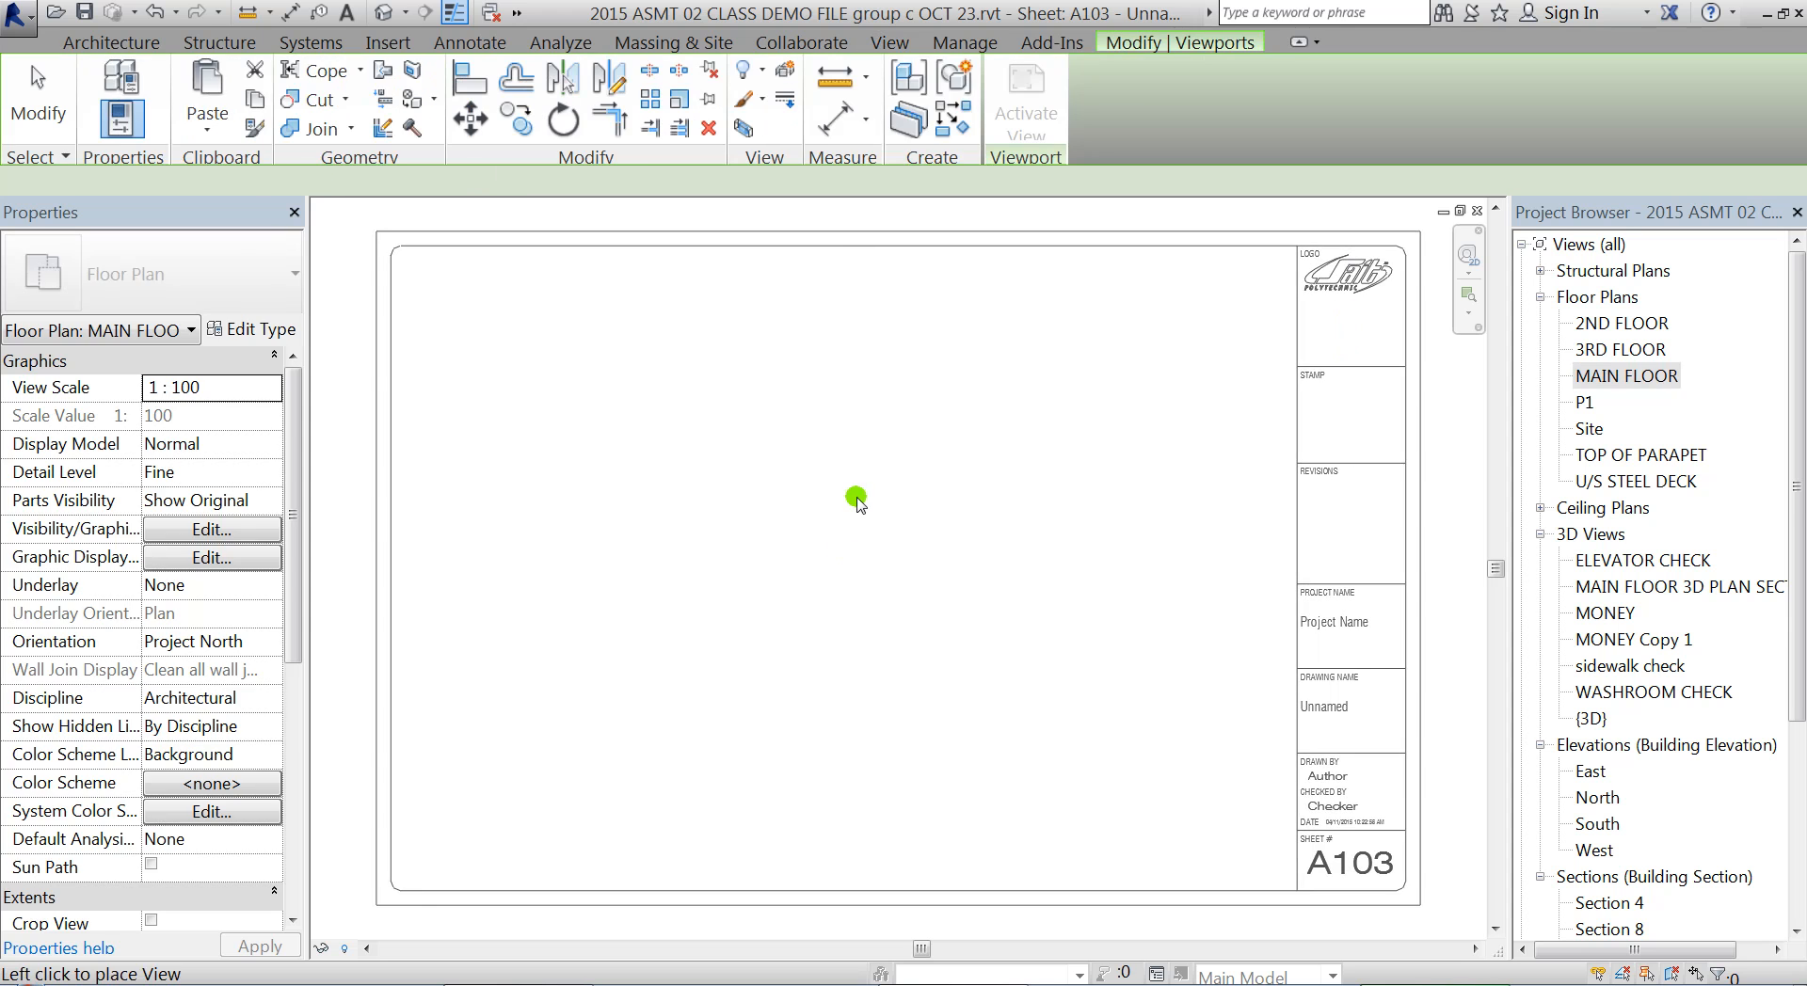
pyautogui.click(850, 498)
pyautogui.scroll(-5, 1048, 537)
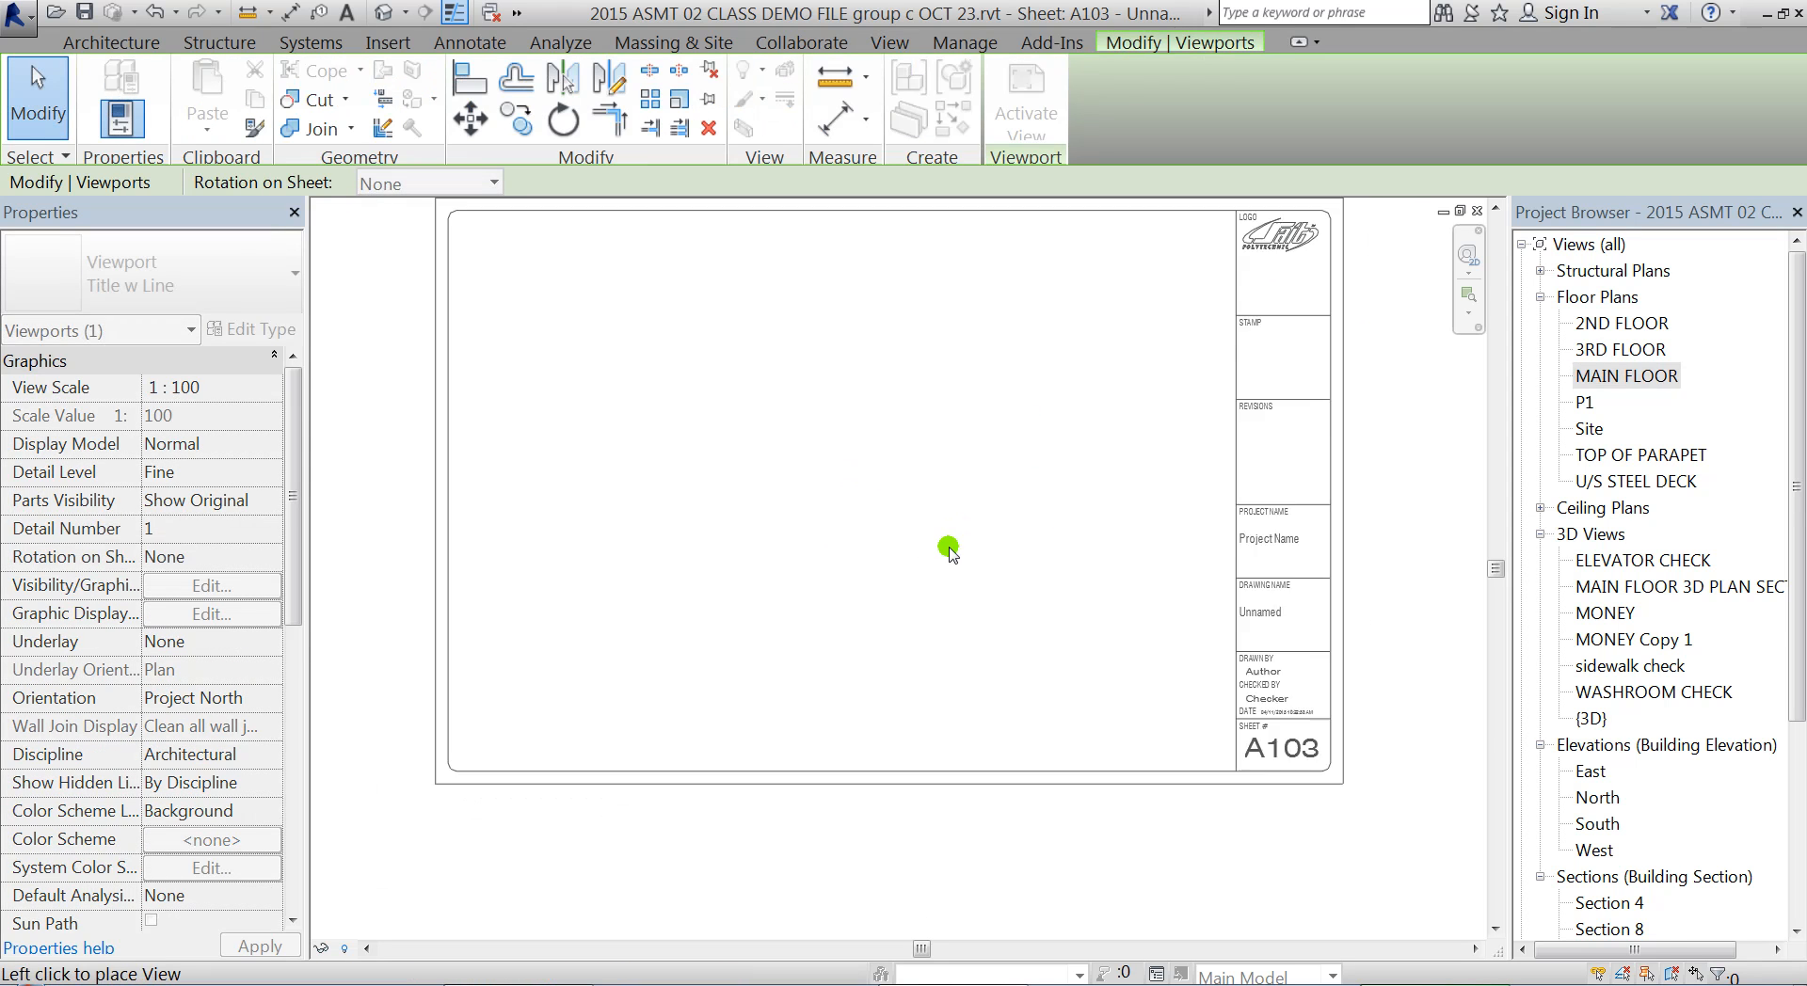
pyautogui.click(954, 536)
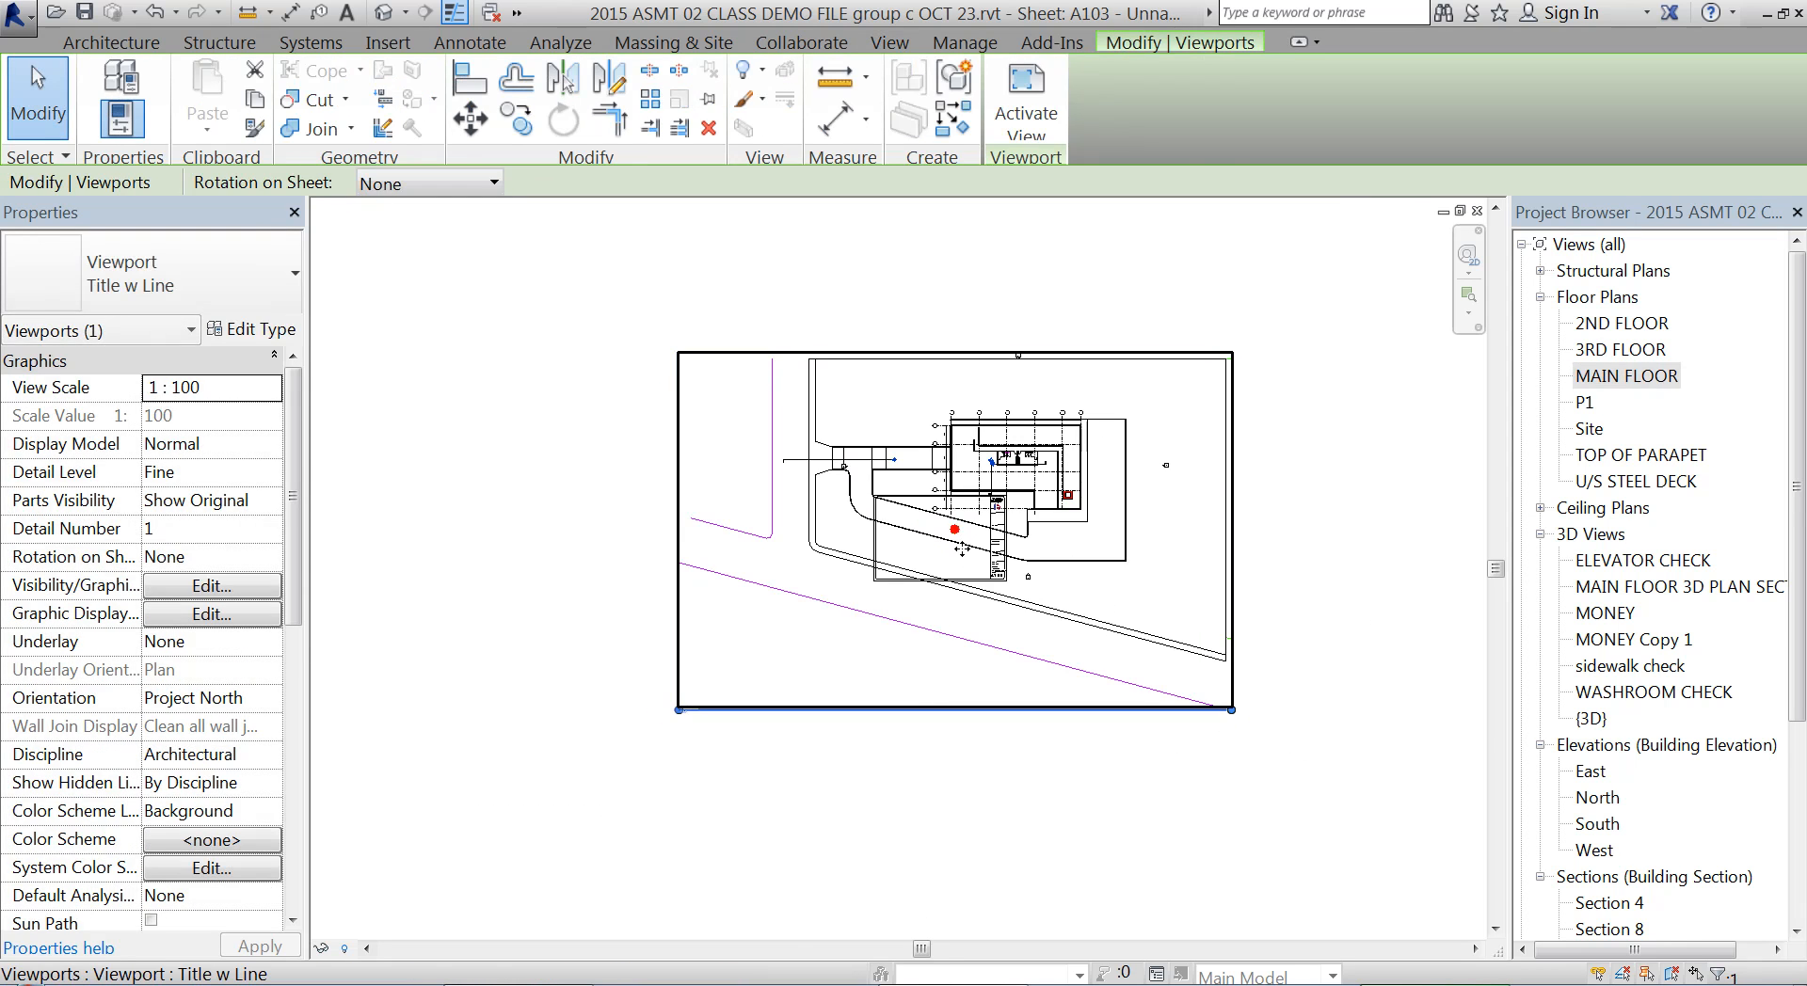
pyautogui.scroll(1, 953, 558)
pyautogui.moveTo(1010, 527); pyautogui.dragTo(964, 565, button='middle')
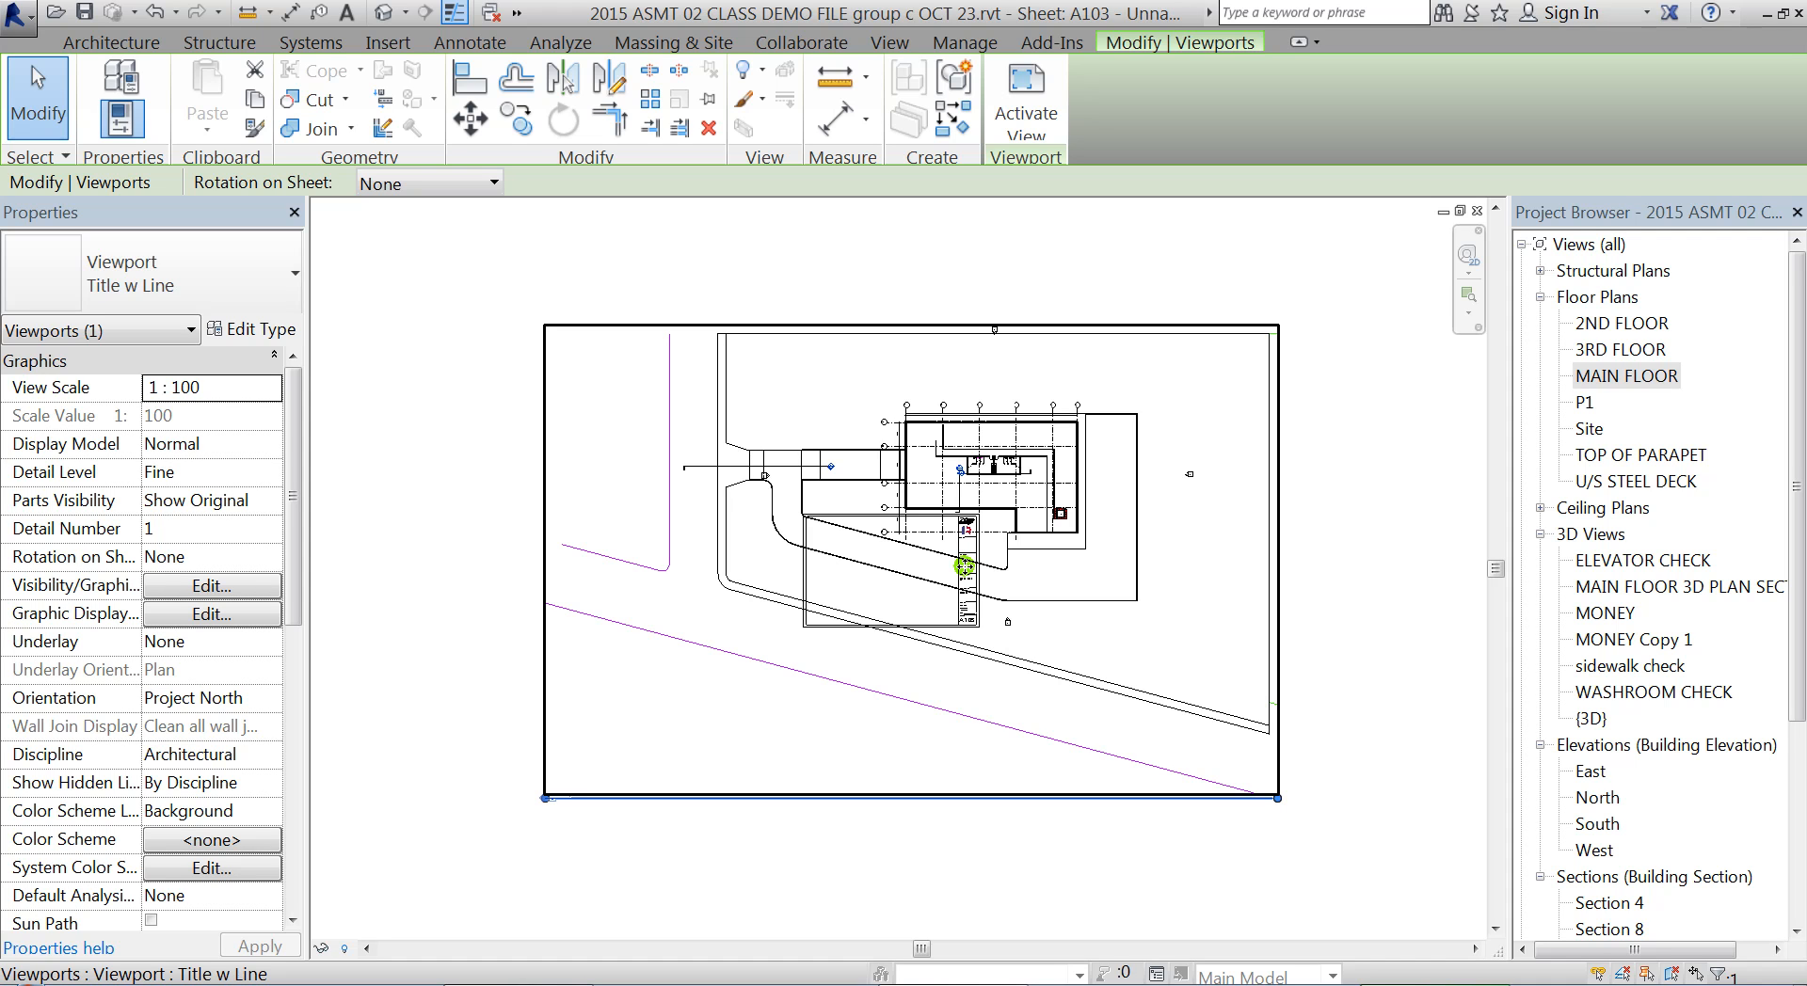
pyautogui.scroll(1, 828, 358)
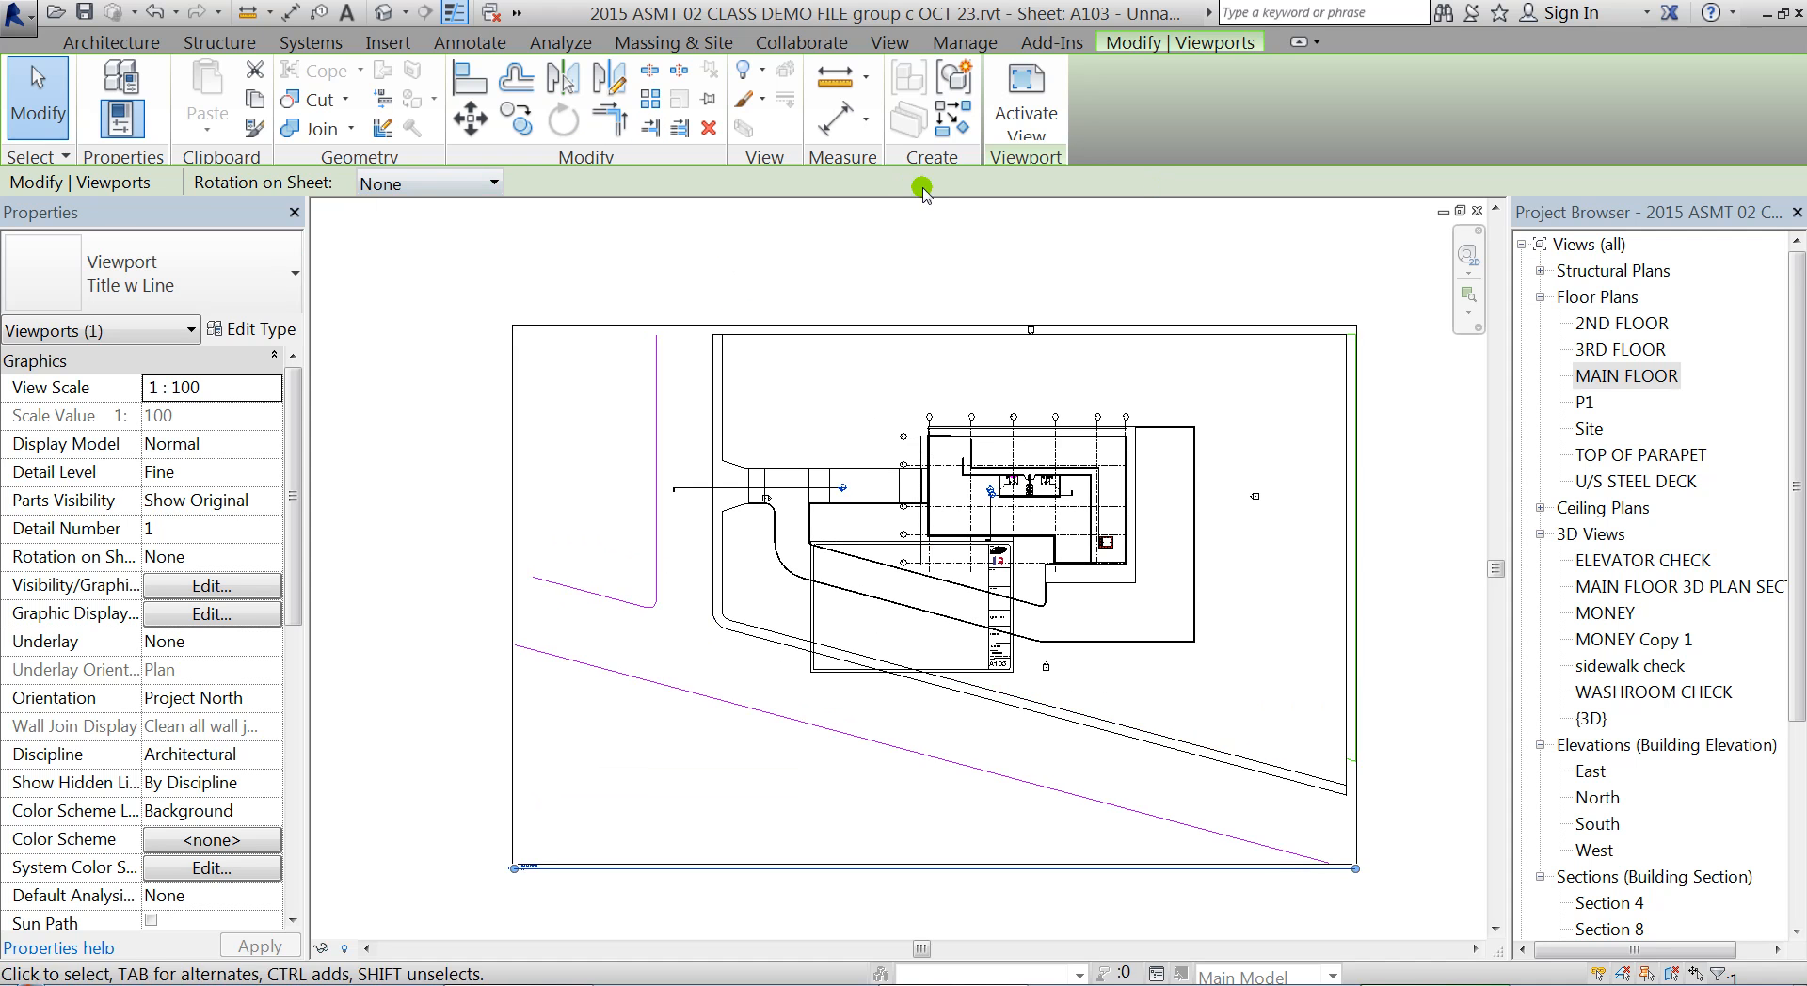
# Open the MAIN FLOOR plan view, show its crop region and select the crop boundary
pyautogui.doubleClick(1610, 376)
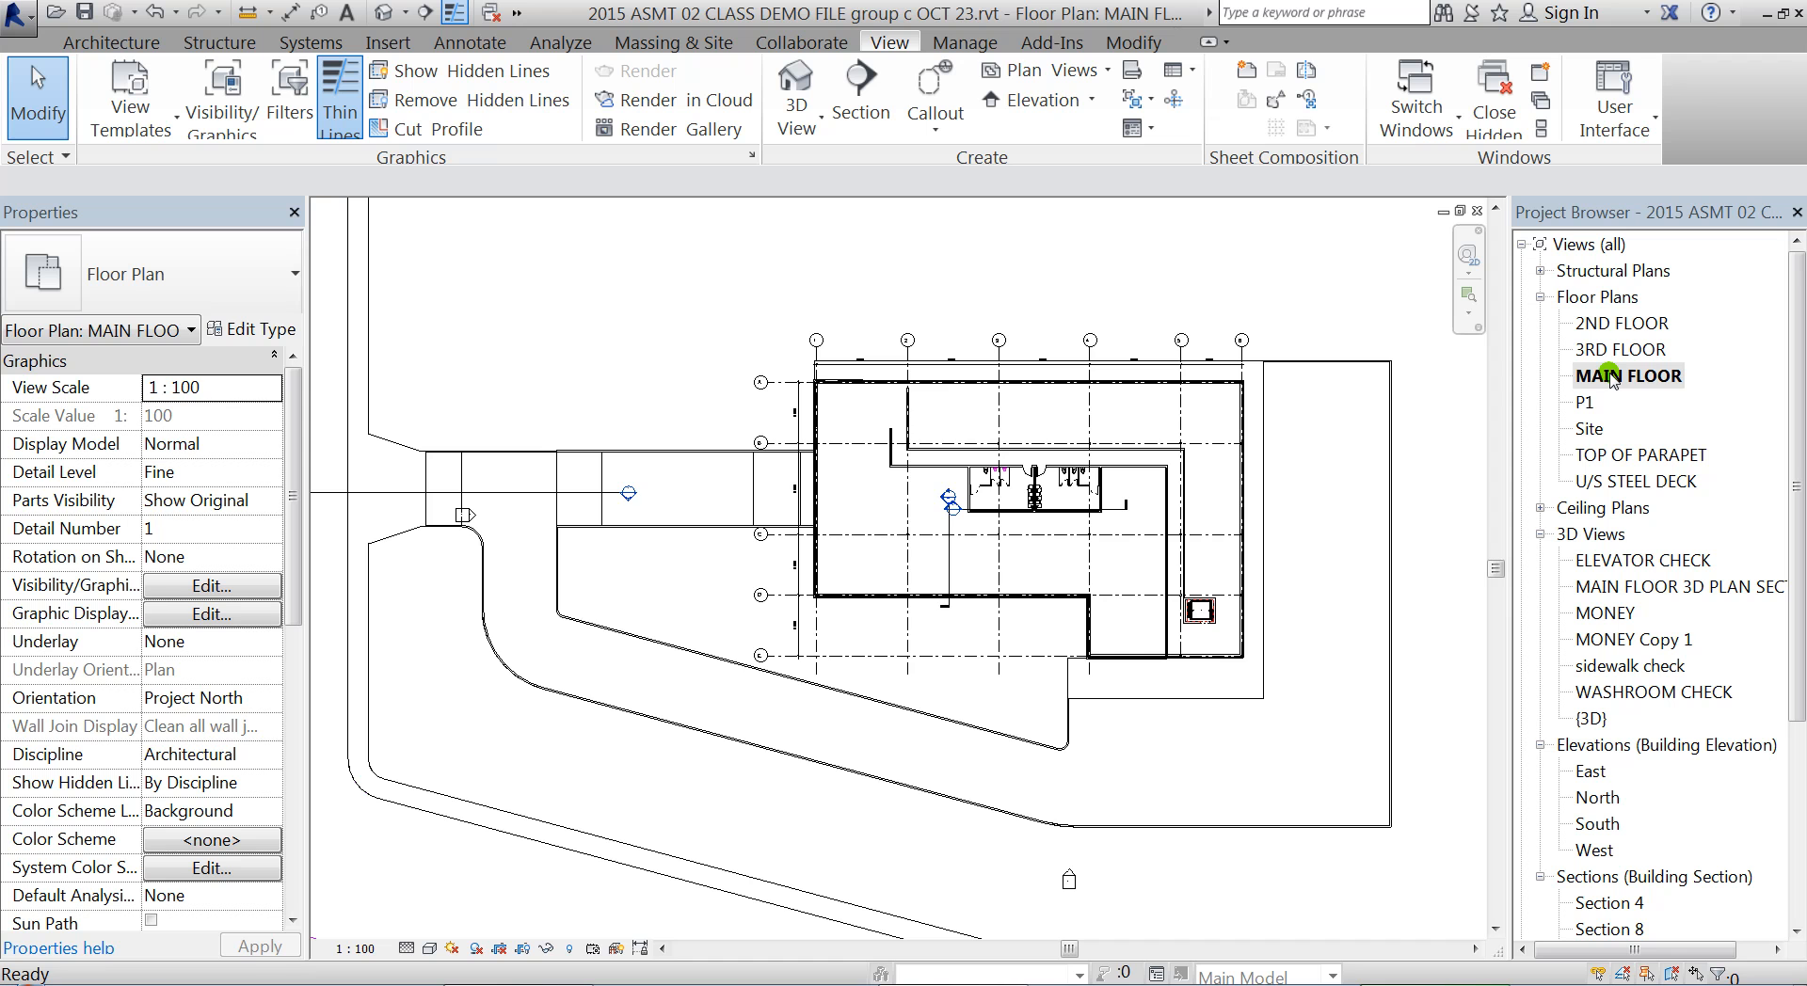
pyautogui.moveTo(1127, 531); pyautogui.dragTo(1082, 489, button='middle')
pyautogui.scroll(-5, 1082, 489)
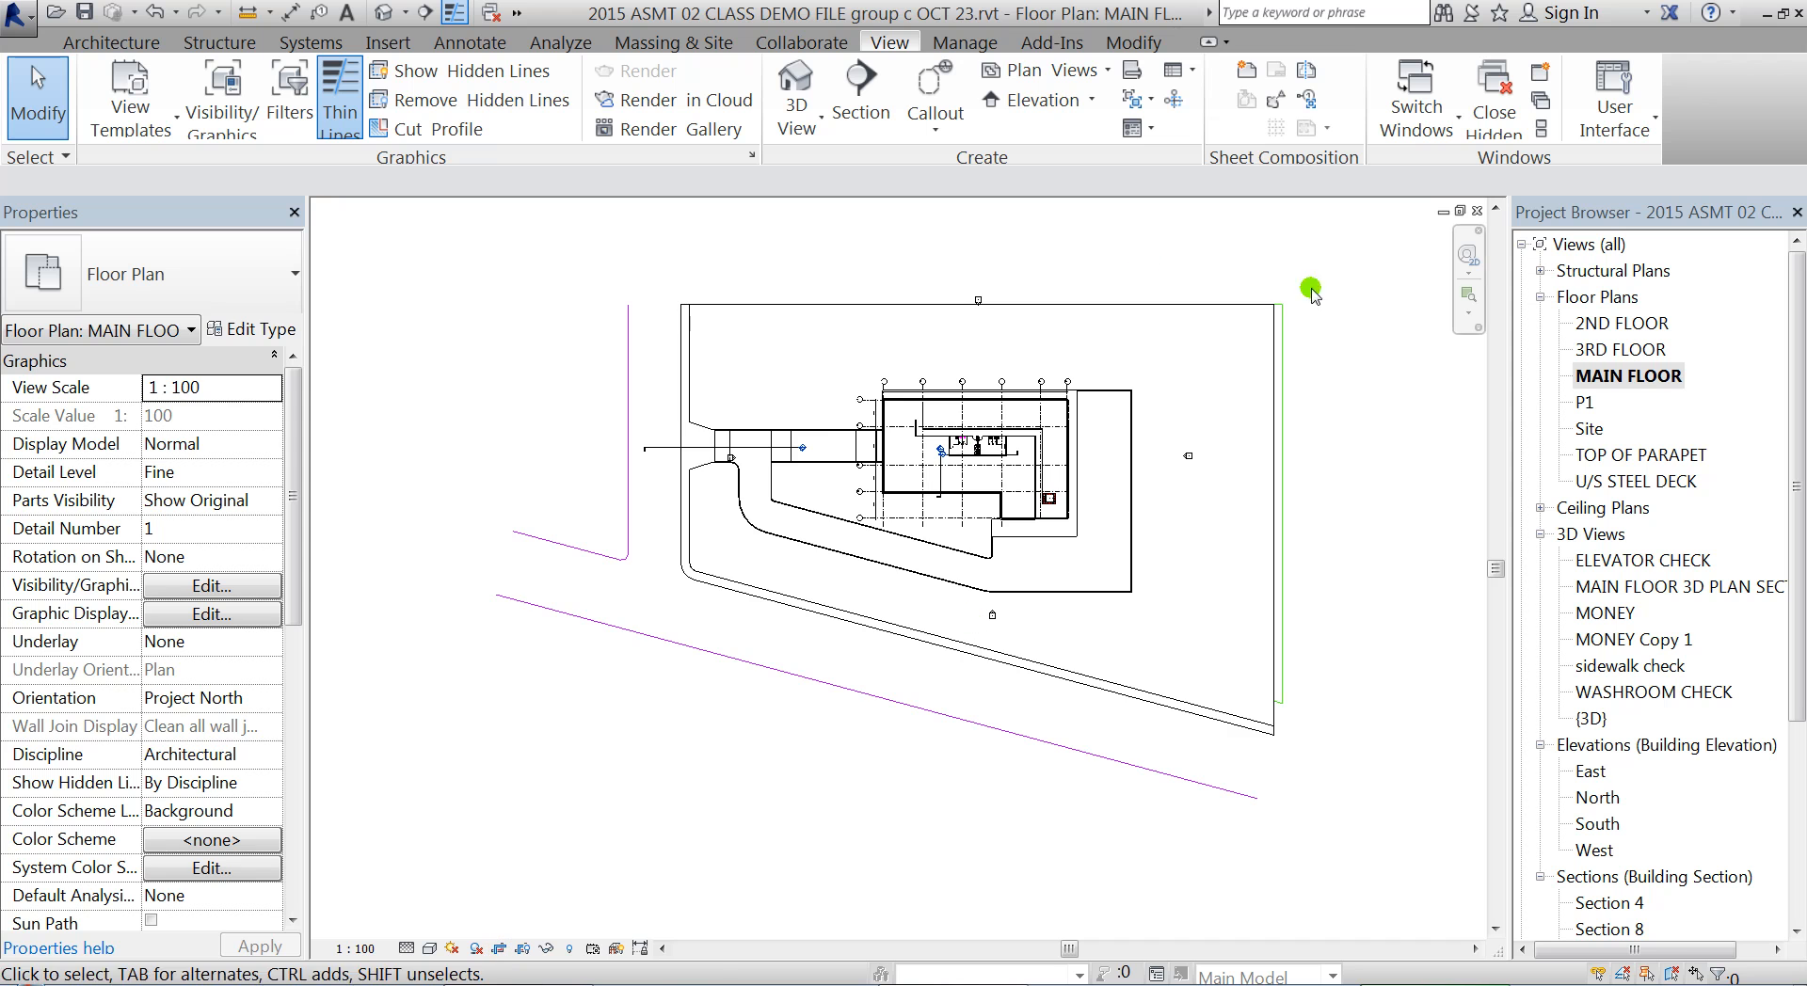
pyautogui.scroll(-2, 1009, 534)
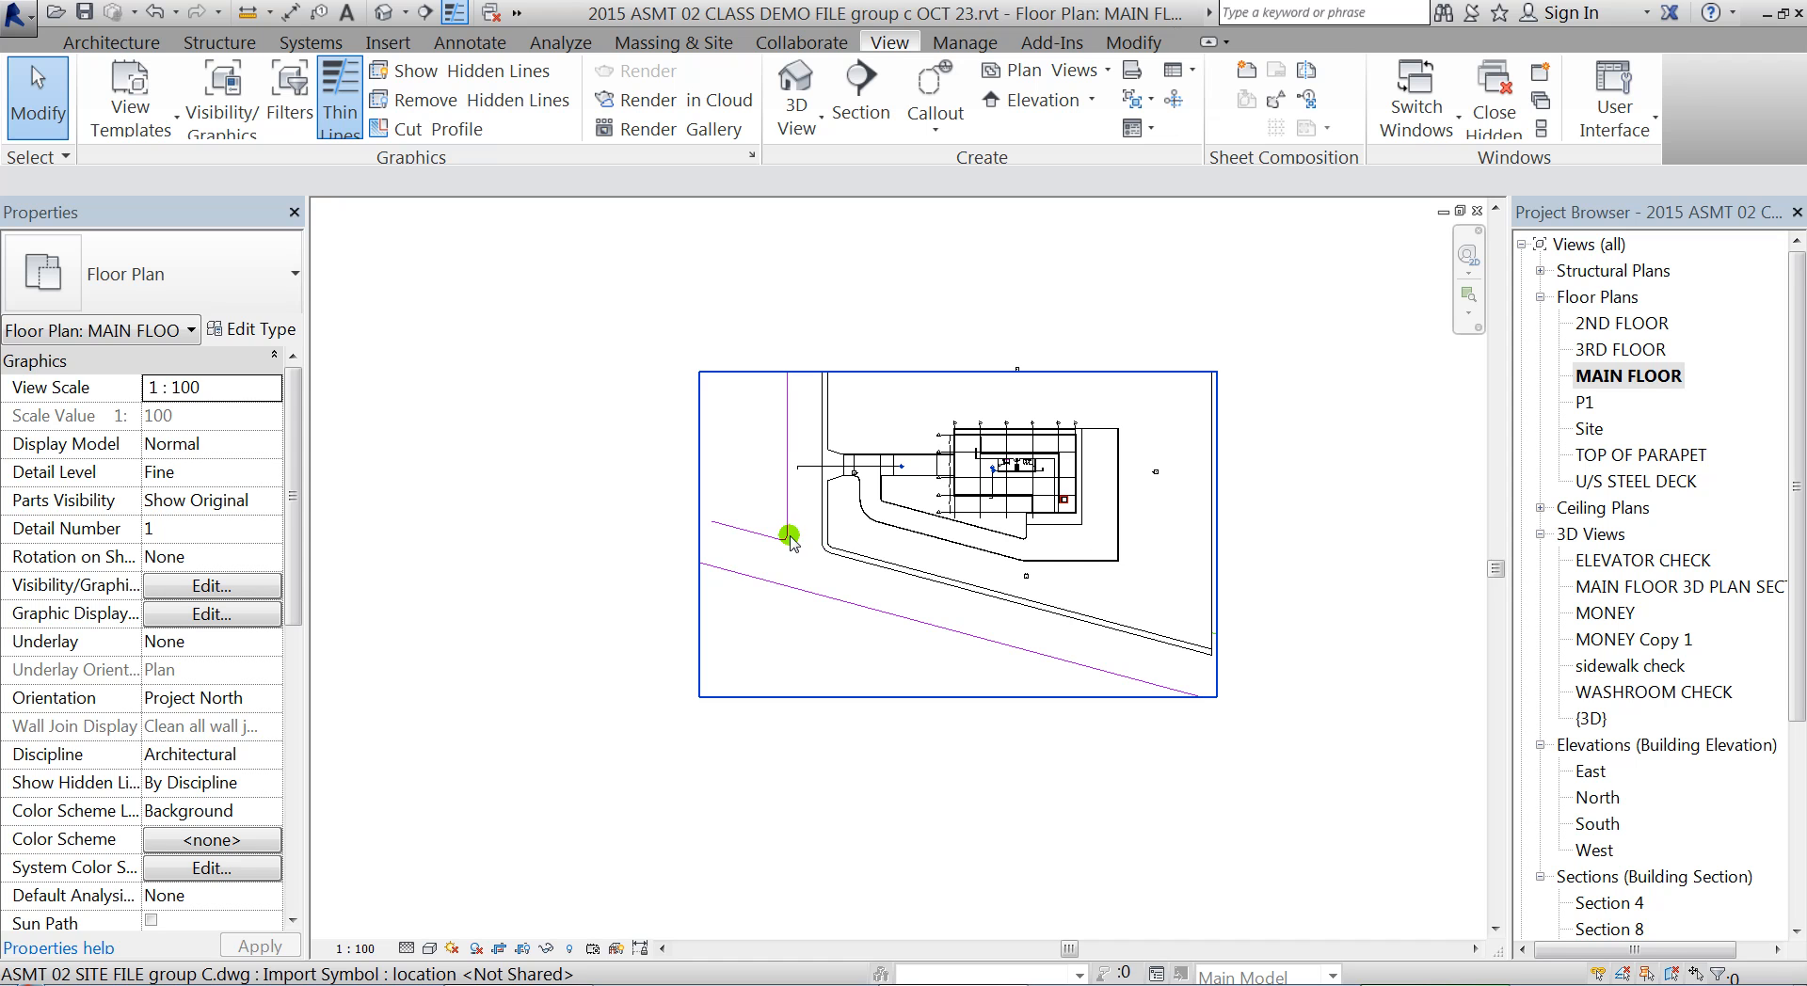
pyautogui.click(523, 948)
pyautogui.click(759, 336)
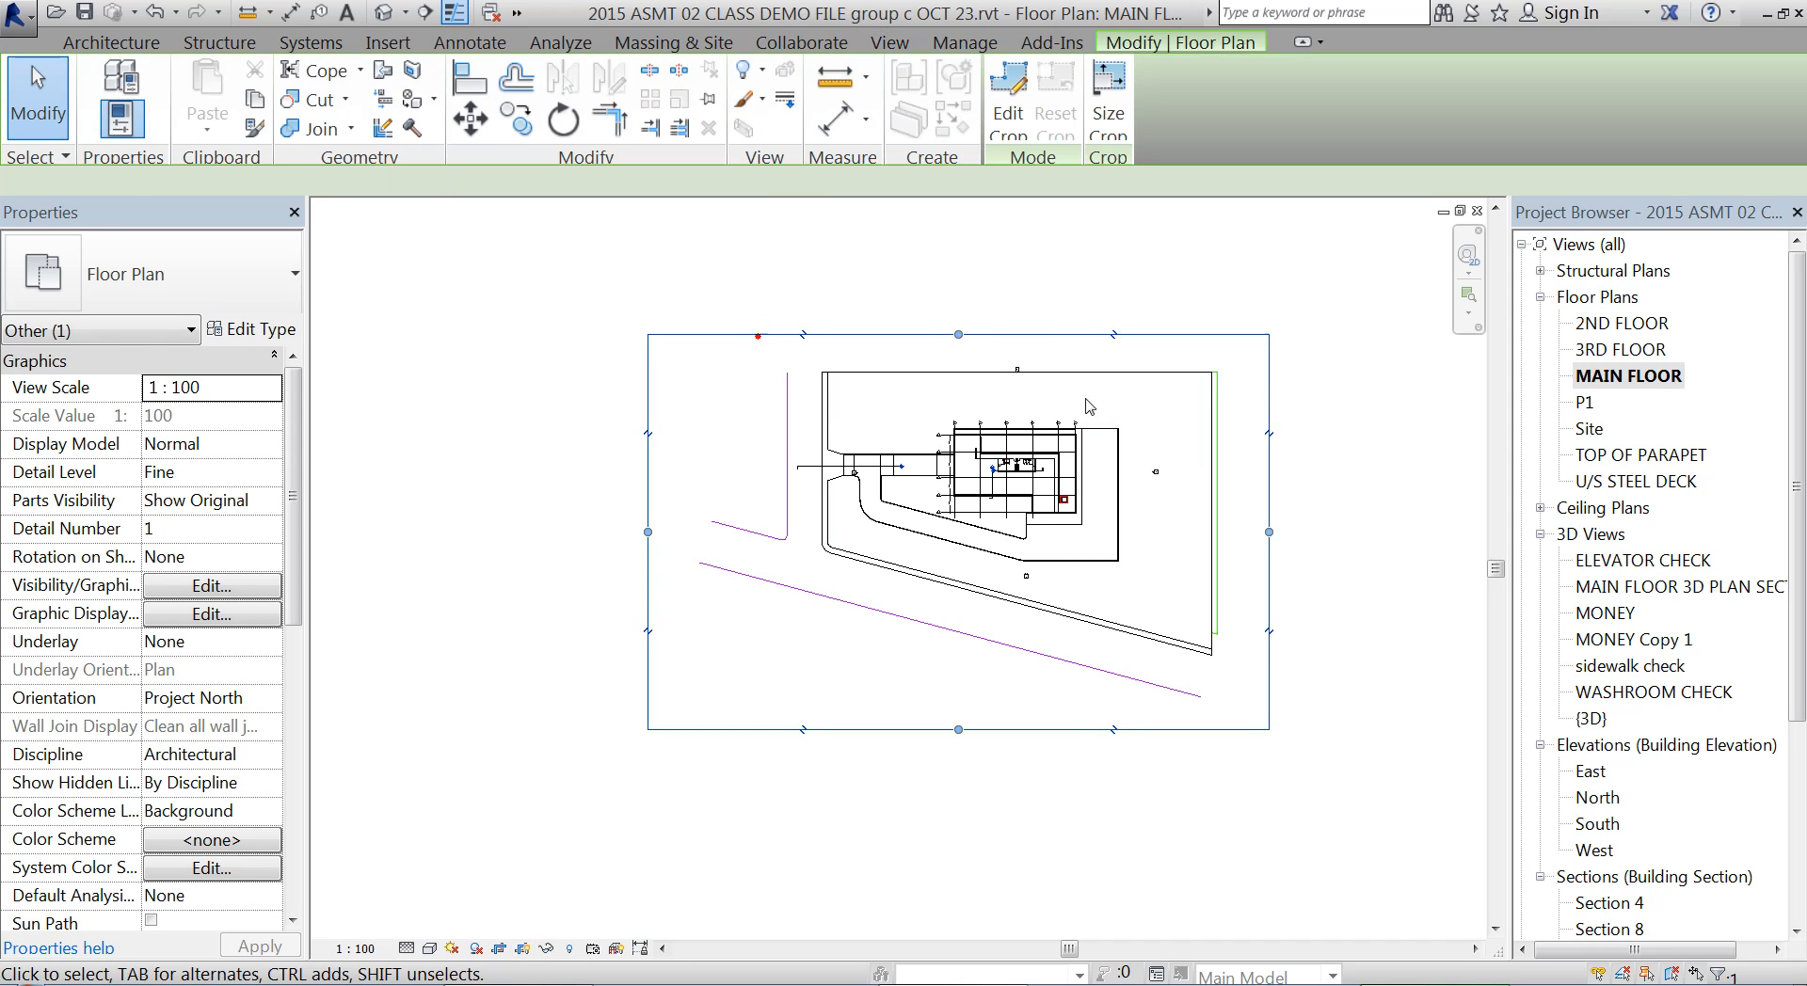
# Pull the crop region's left and top edges in to just outside the building's exterior walls
pyautogui.moveTo(647, 532); pyautogui.dragTo(950, 532)
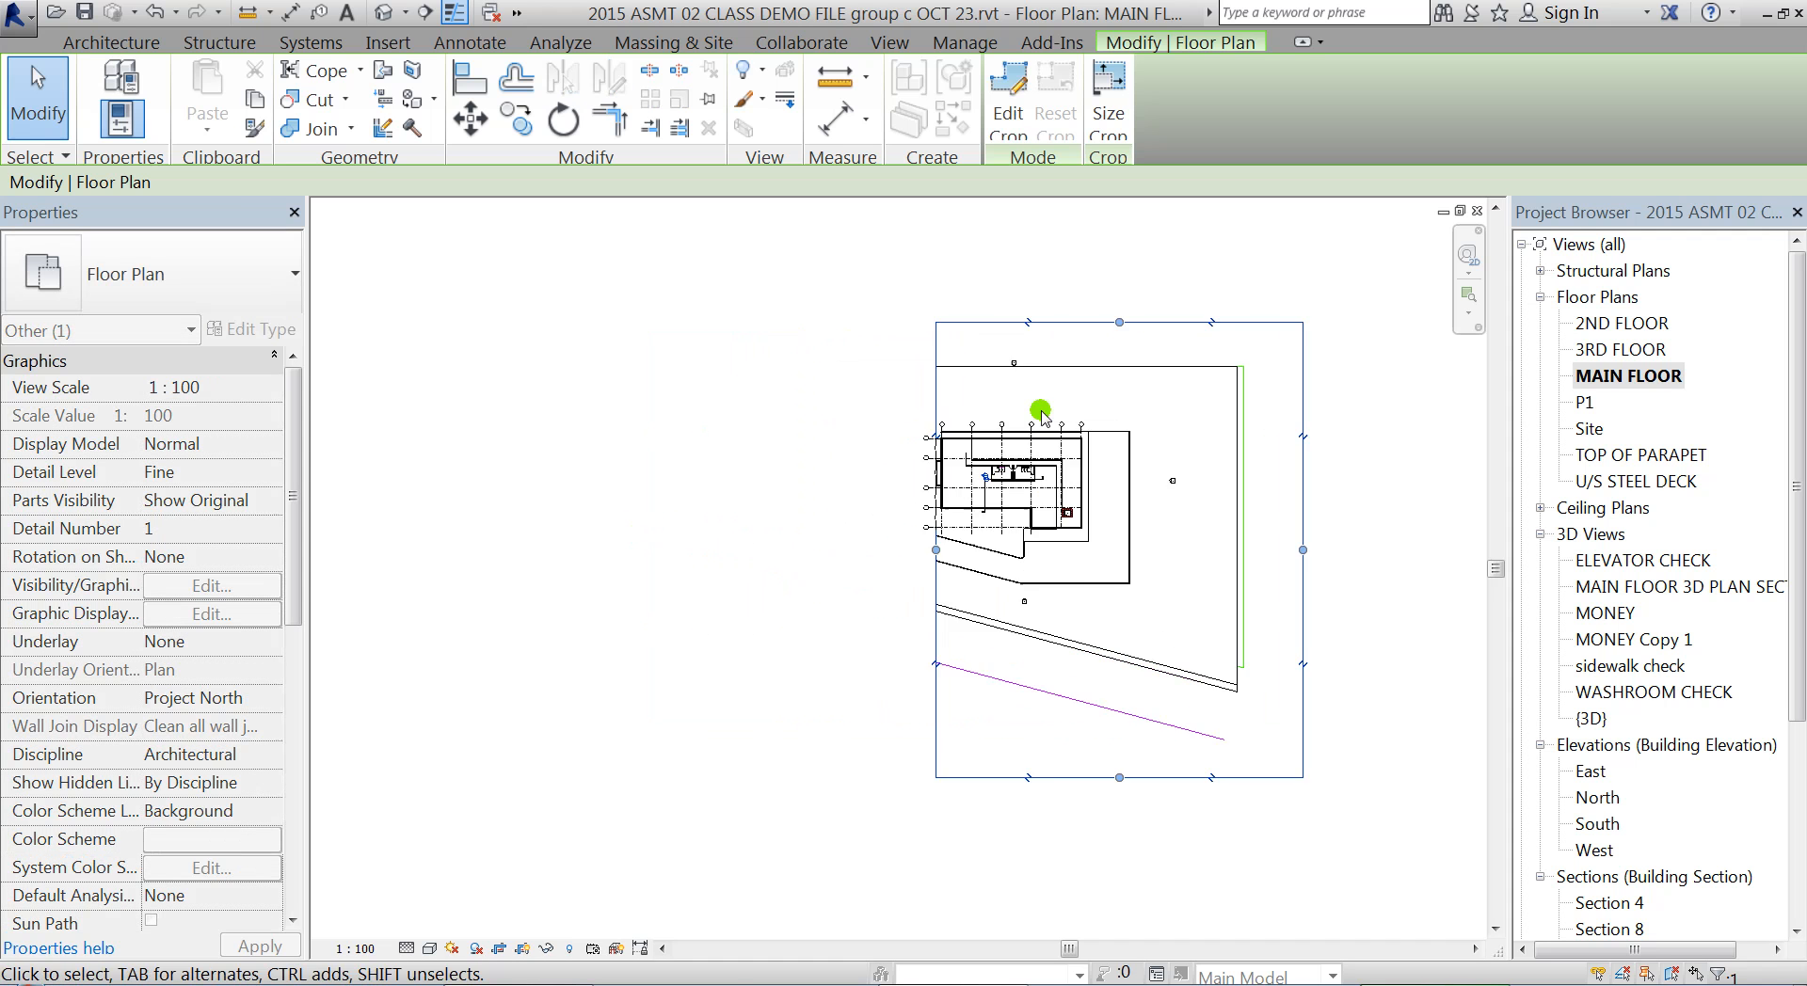
pyautogui.scroll(4, 1041, 396)
pyautogui.moveTo(980, 288); pyautogui.dragTo(972, 537)
pyautogui.scroll(4, 859, 551)
pyautogui.scroll(-3, 1066, 233)
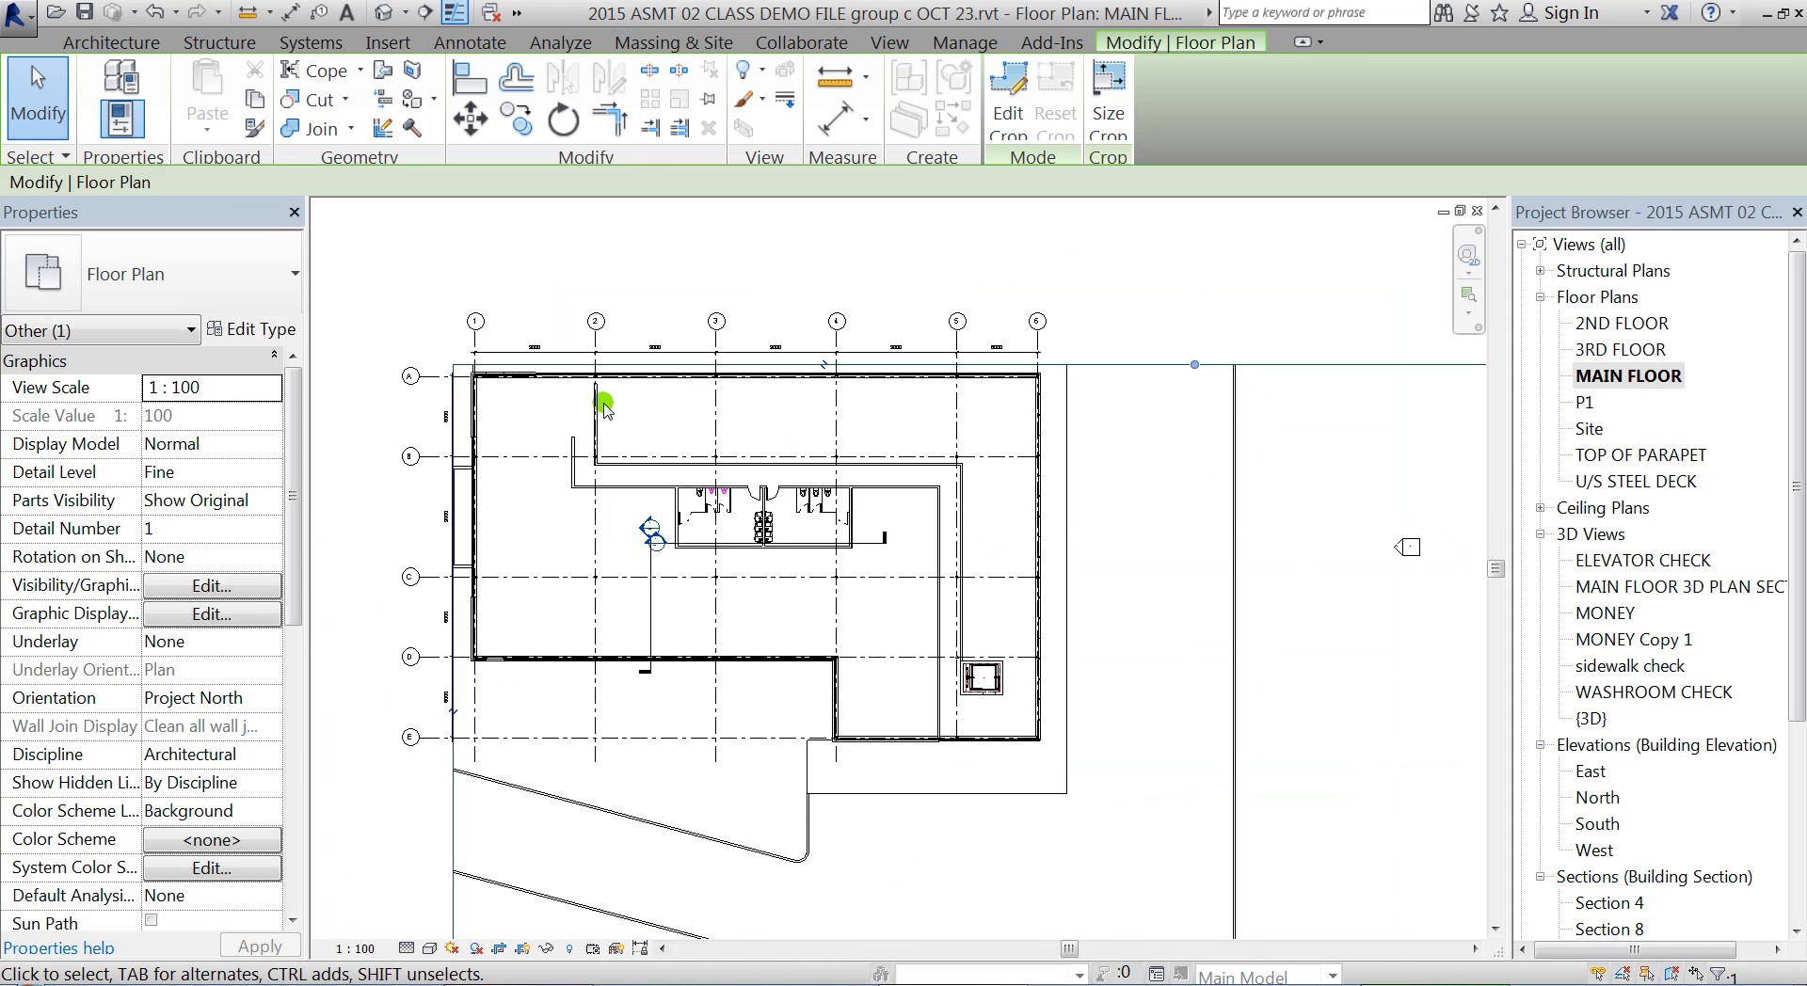
pyautogui.scroll(1, 440, 667)
pyautogui.moveTo(486, 437); pyautogui.dragTo(521, 254, button='middle')
pyautogui.scroll(-1, 527, 291)
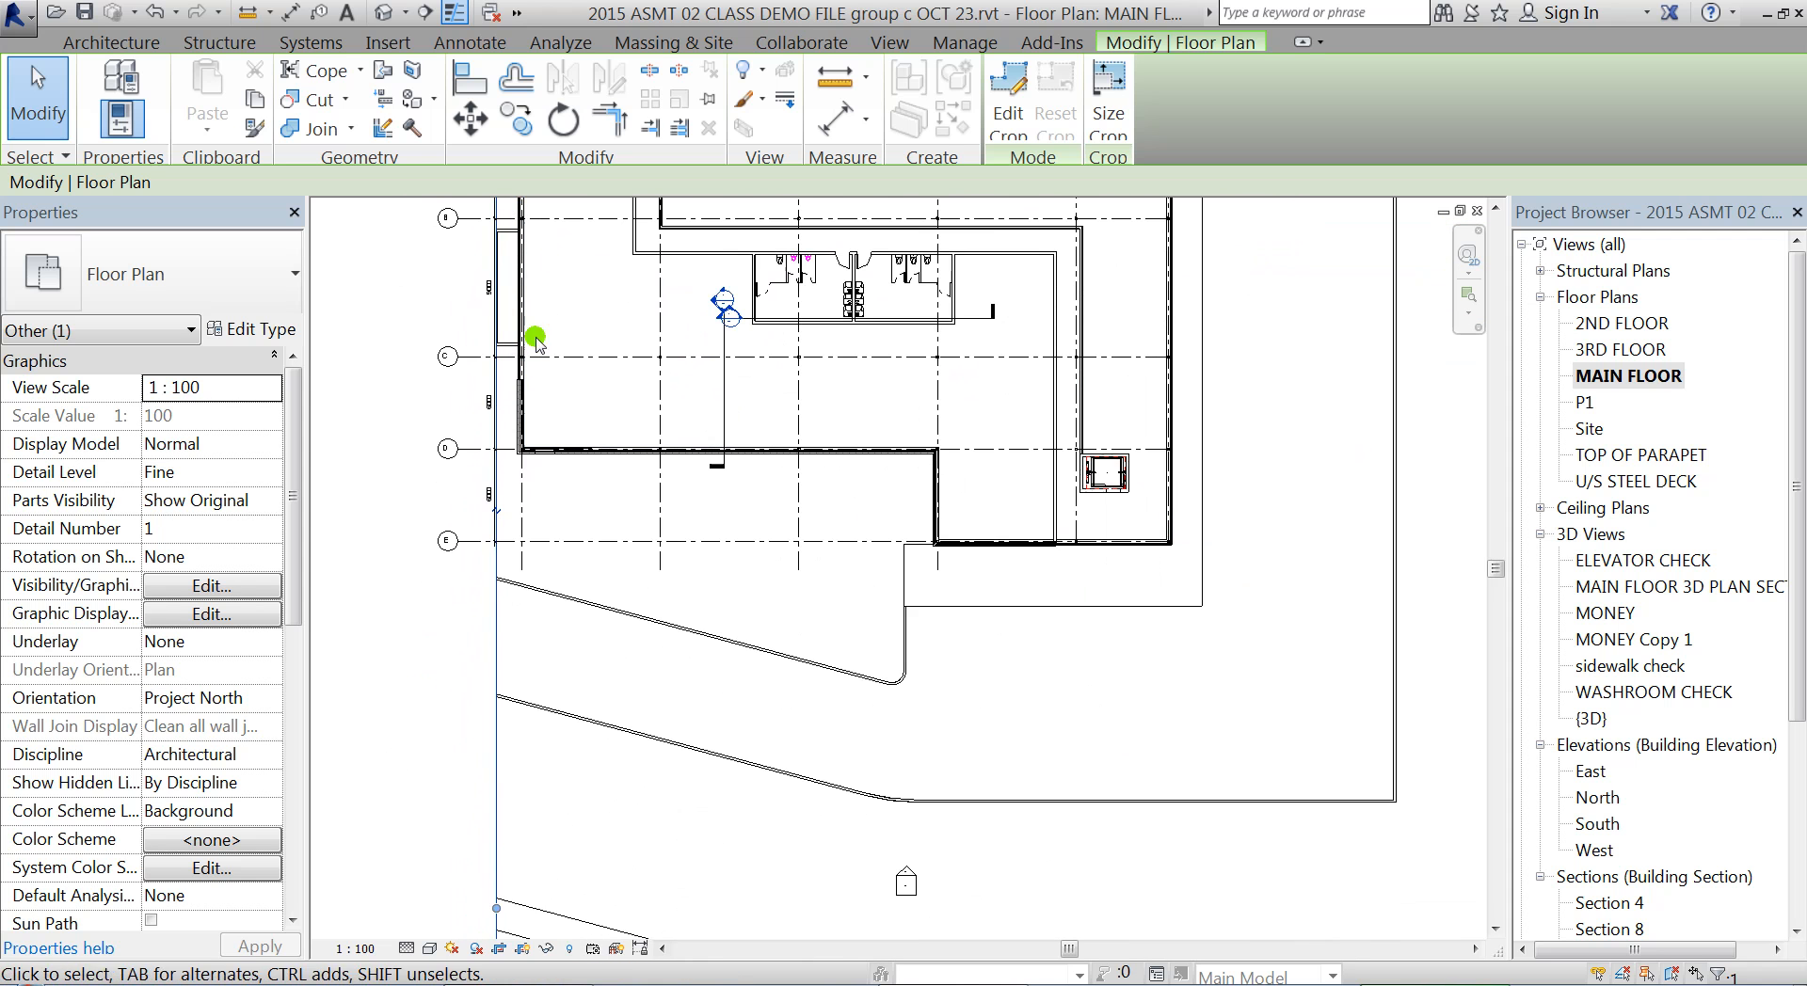
pyautogui.moveTo(495, 909); pyautogui.dragTo(507, 901)
# Pull the crop region's bottom and right edges in to just outside the building's exterior walls
pyautogui.scroll(-4, 649, 273)
pyautogui.moveTo(876, 731); pyautogui.dragTo(859, 357)
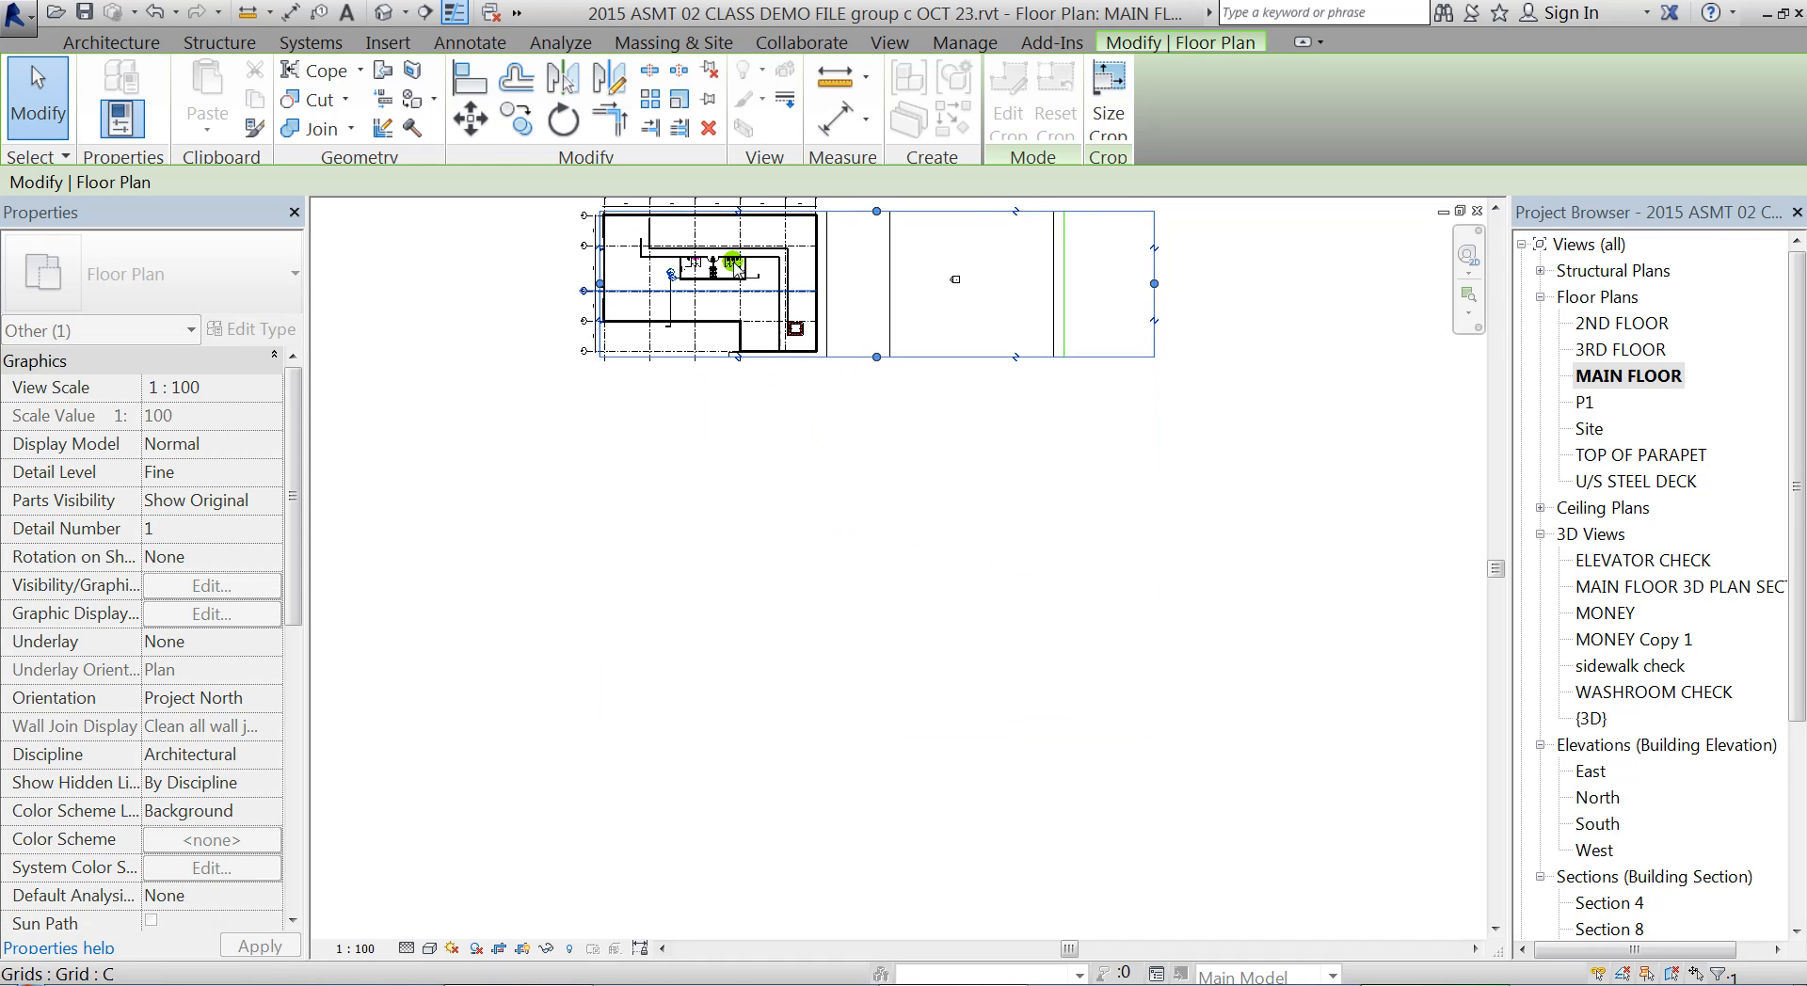
pyautogui.scroll(3, 847, 359)
pyautogui.moveTo(1054, 473); pyautogui.dragTo(734, 537, button='middle')
pyautogui.moveTo(1395, 500); pyautogui.dragTo(628, 508)
pyautogui.moveTo(653, 500); pyautogui.dragTo(1207, 499, button='middle')
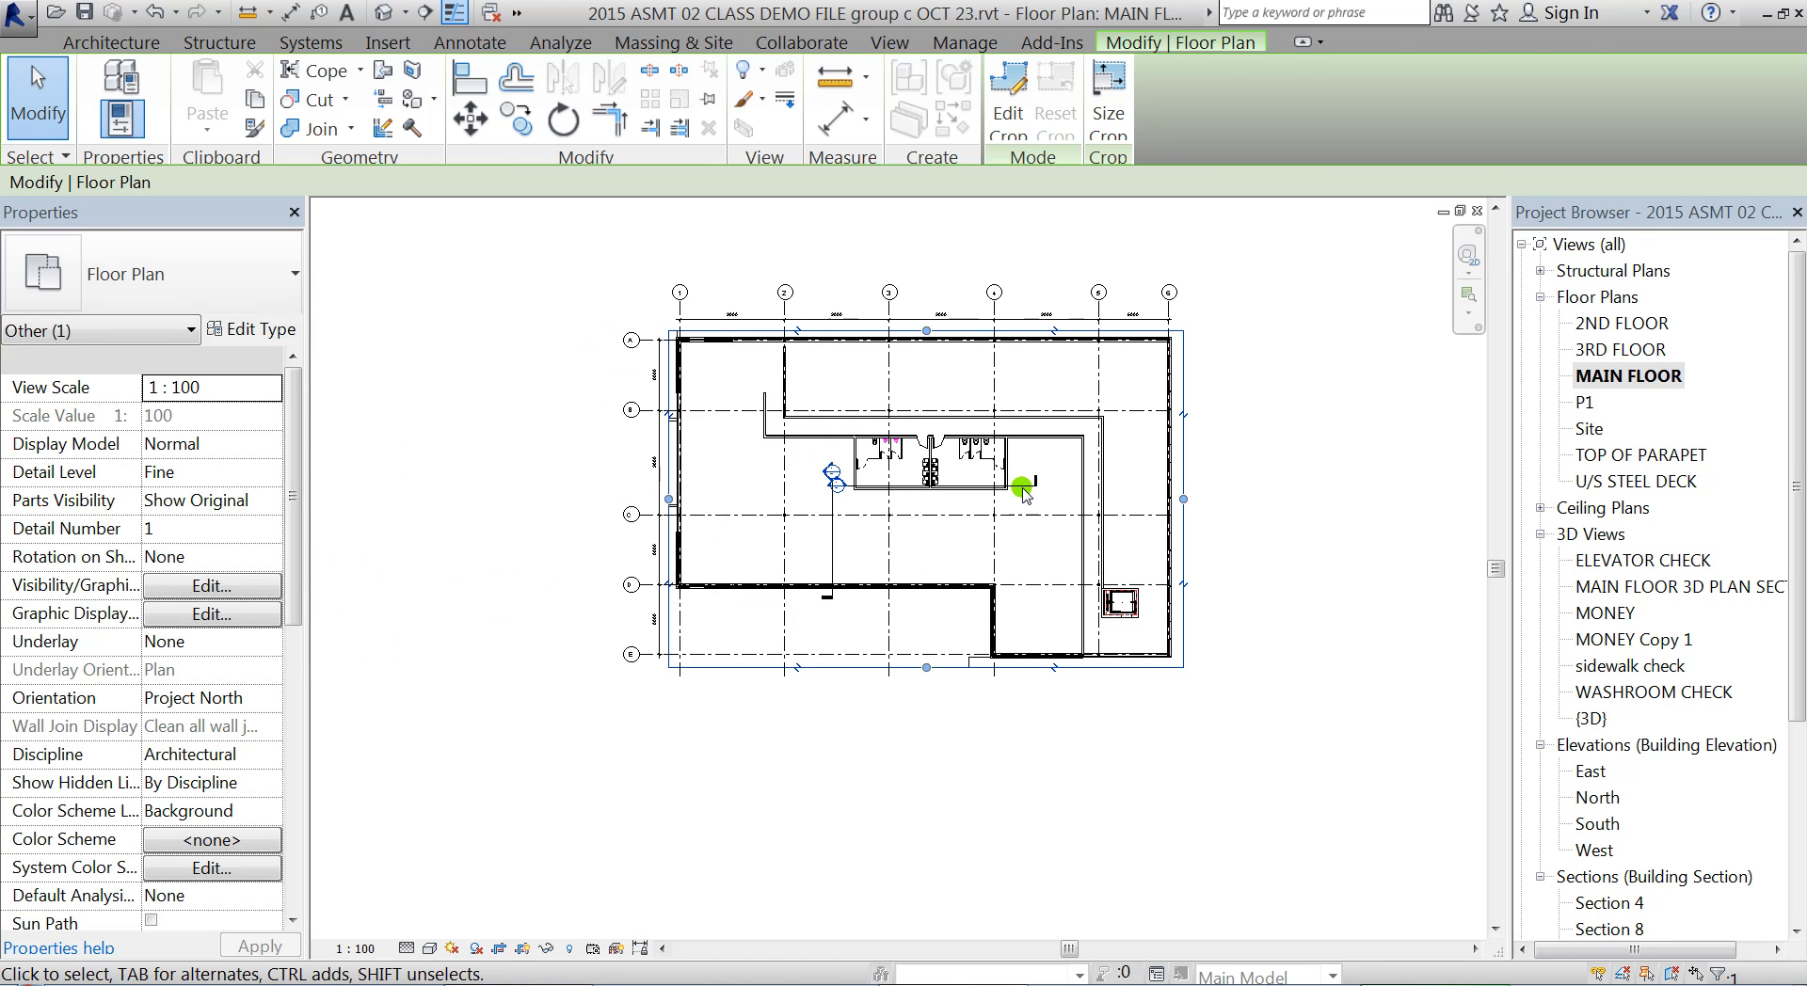
pyautogui.click(1422, 553)
# Hide the crop region boundary in the MAIN FLOOR plan view
pyautogui.scroll(2, 880, 485)
pyautogui.moveTo(883, 489); pyautogui.dragTo(836, 543, button='middle')
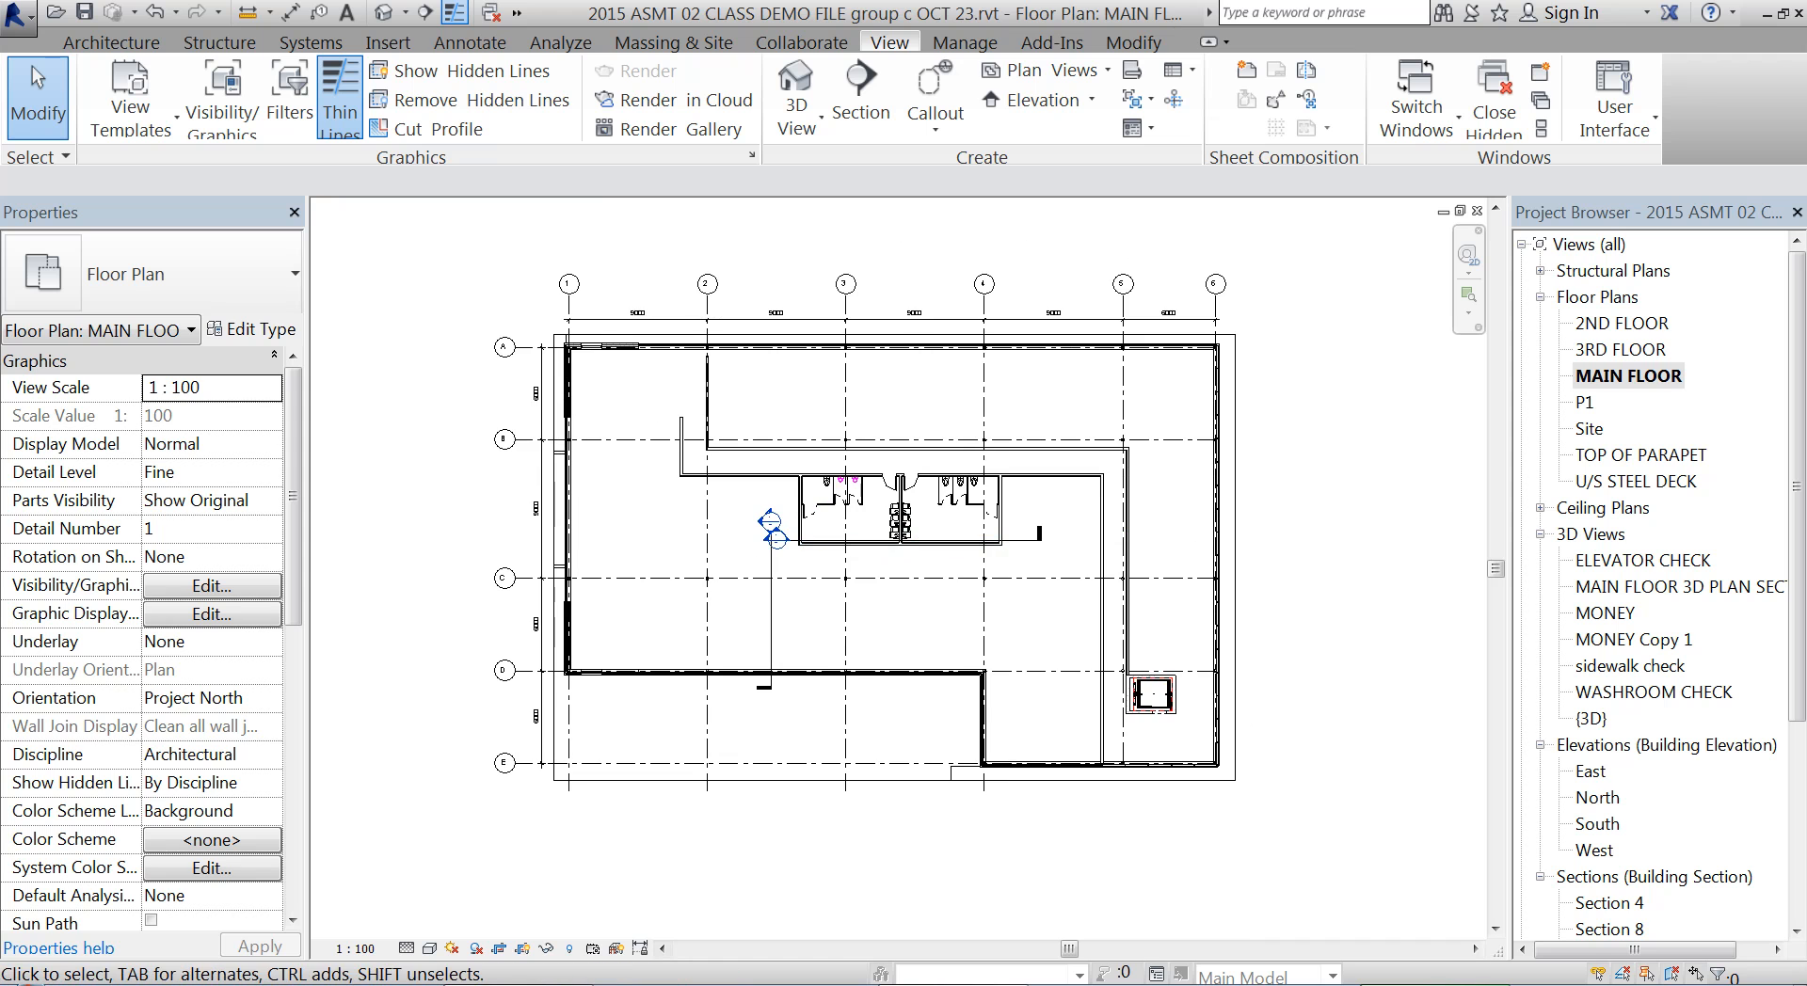
pyautogui.click(522, 948)
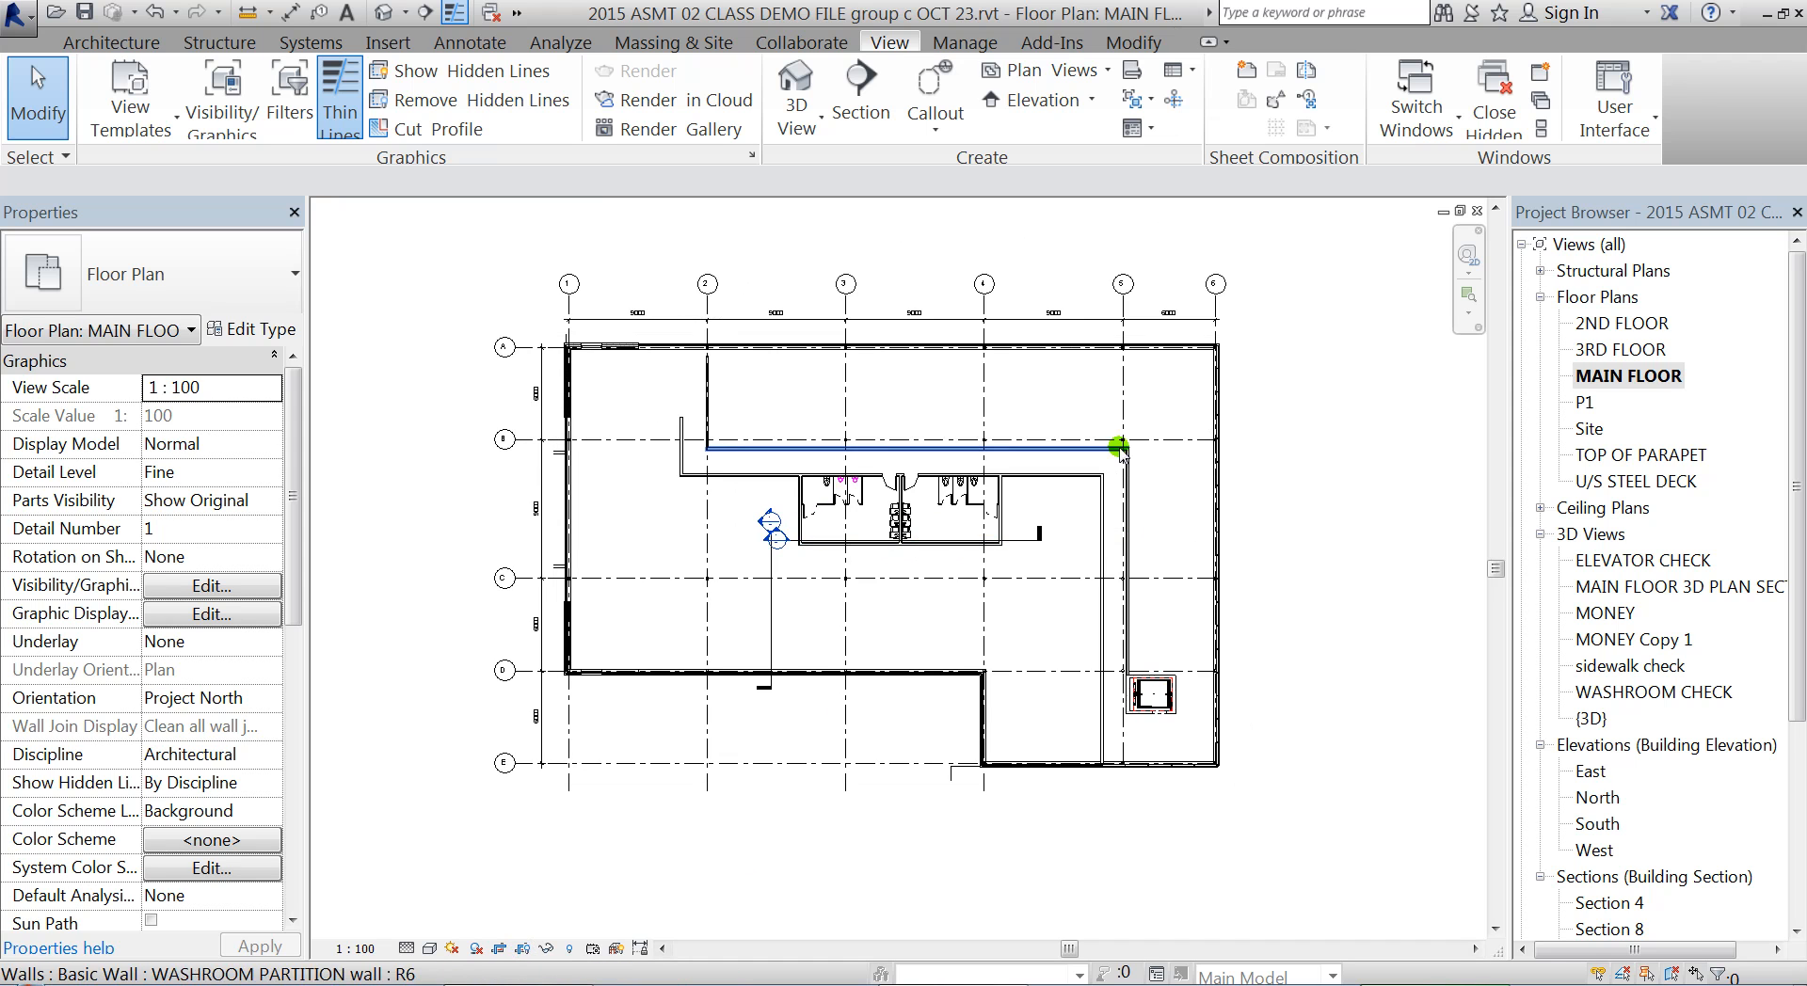
# Open sheet A103 and move the cropped main floor viewport over the title block
pyautogui.moveTo(1799, 569); pyautogui.dragTo(1799, 769)
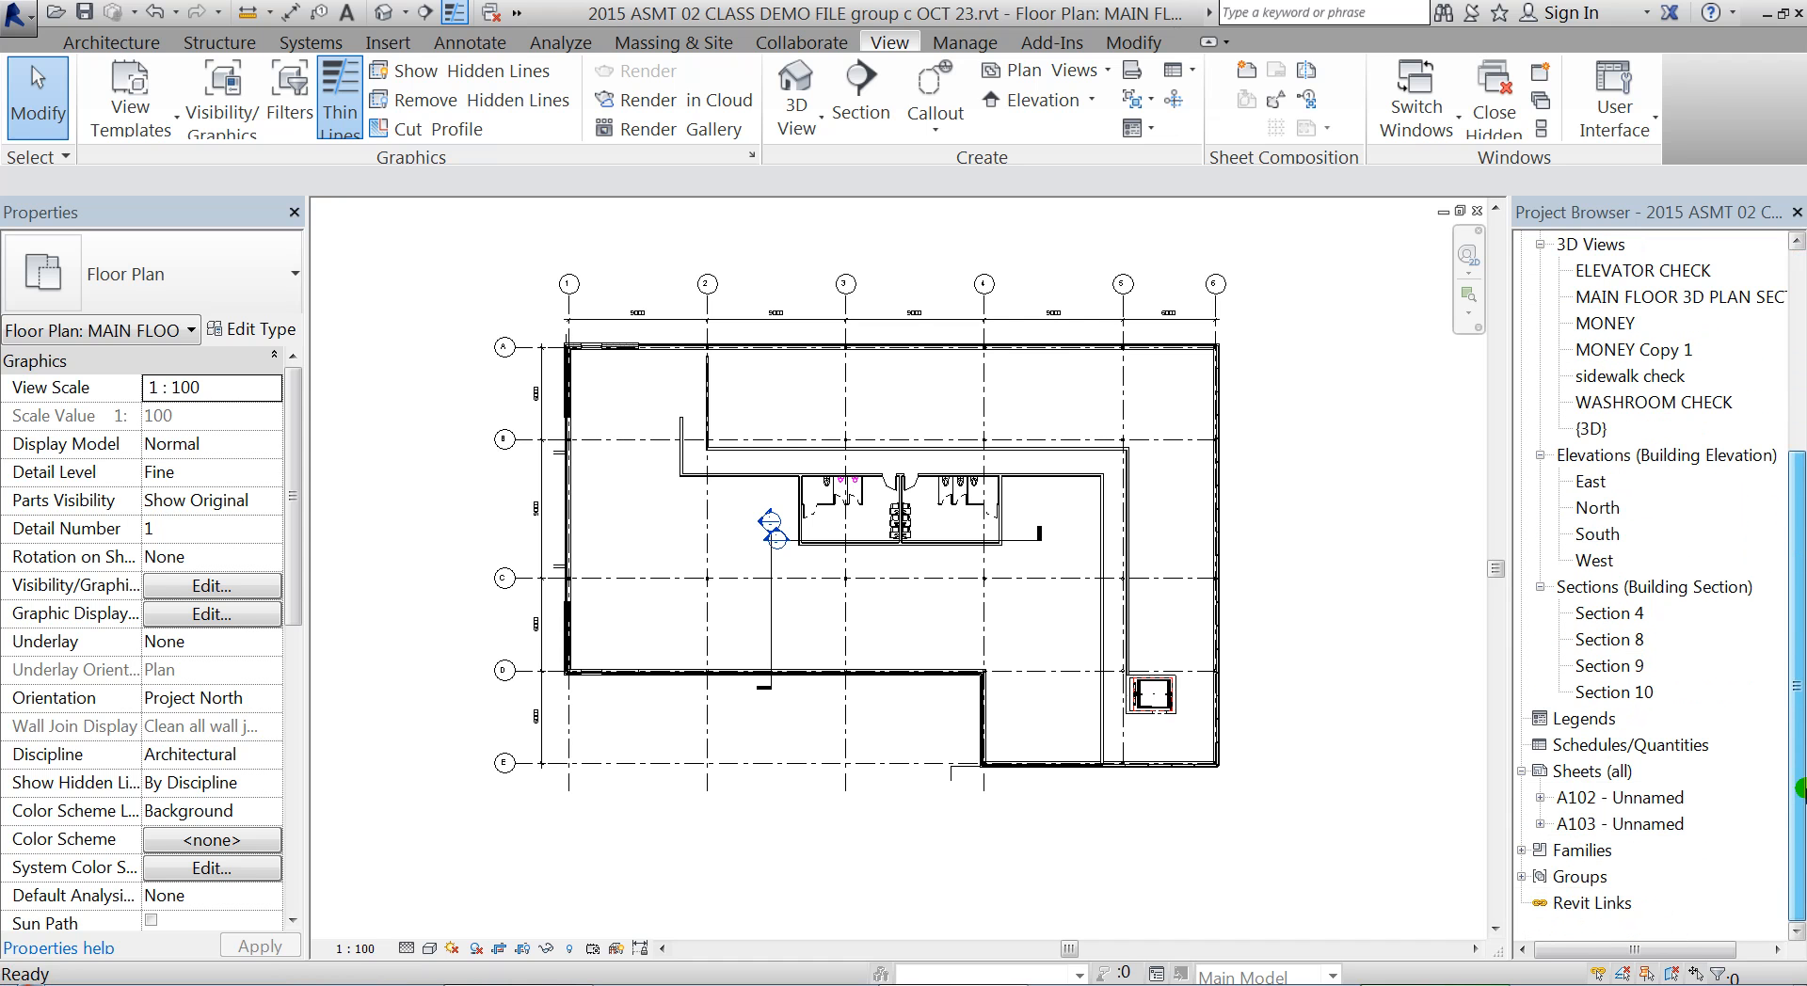
pyautogui.doubleClick(1589, 816)
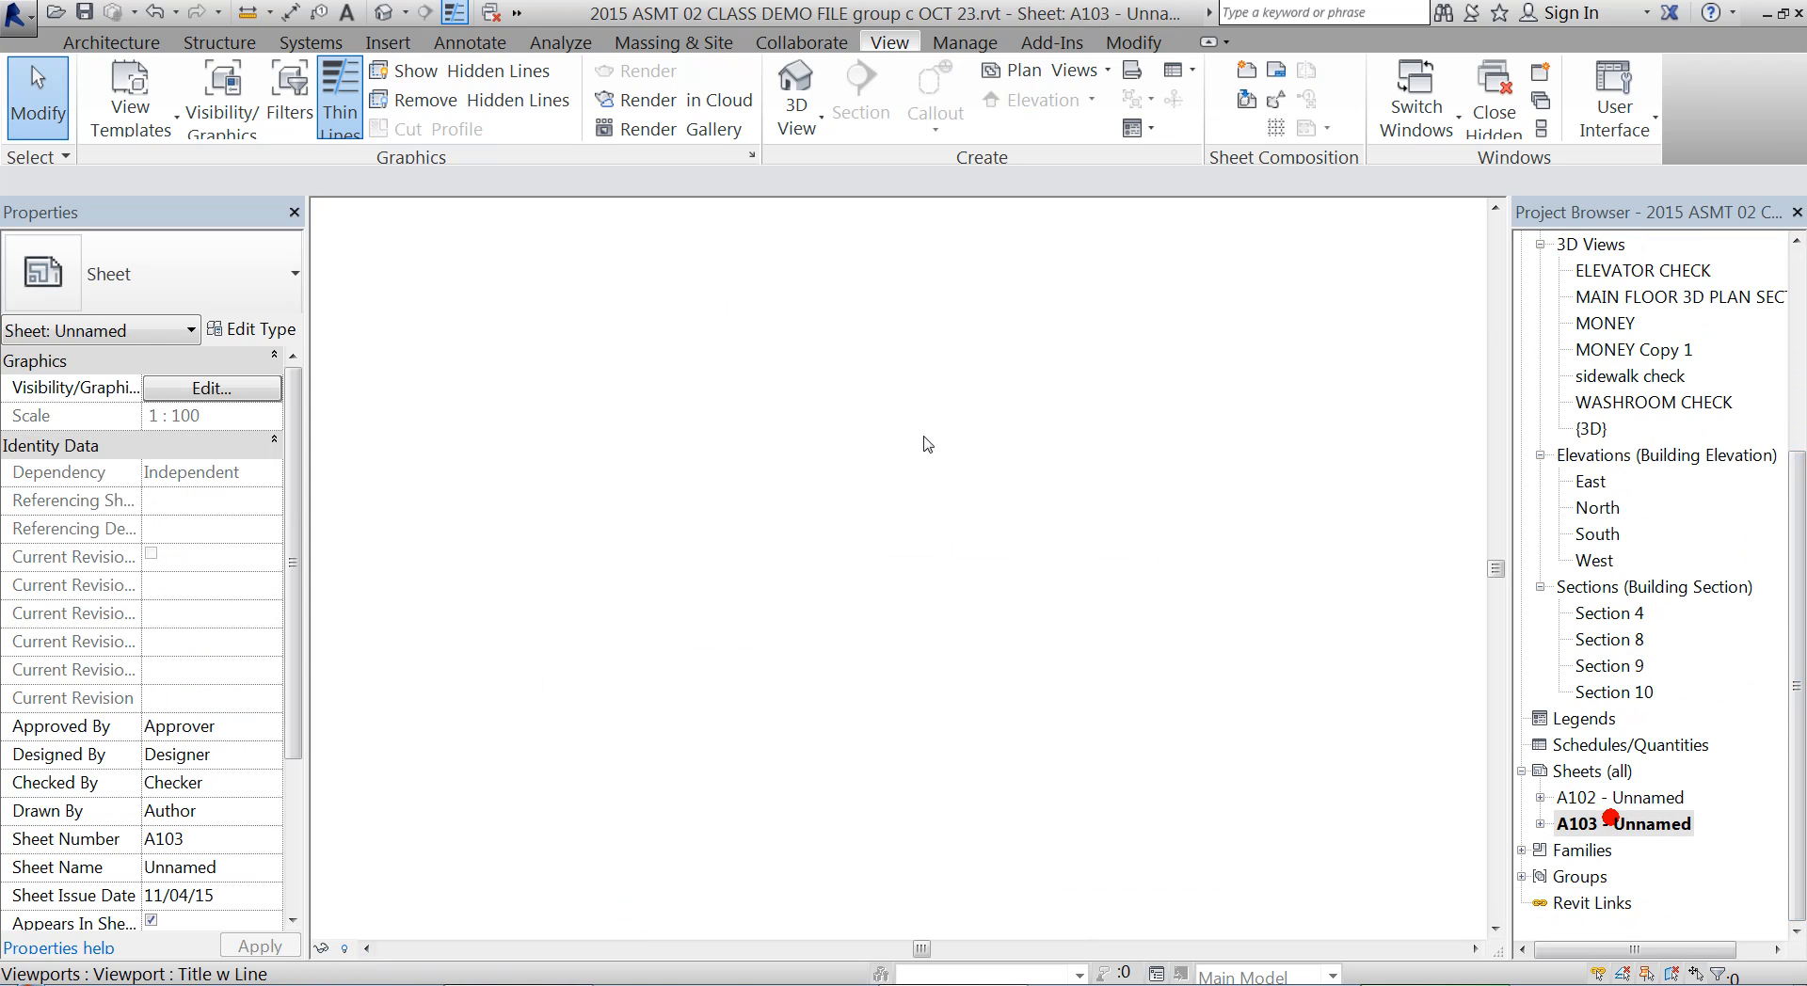
pyautogui.moveTo(980, 614); pyautogui.dragTo(980, 524, button='middle')
pyautogui.click(943, 391)
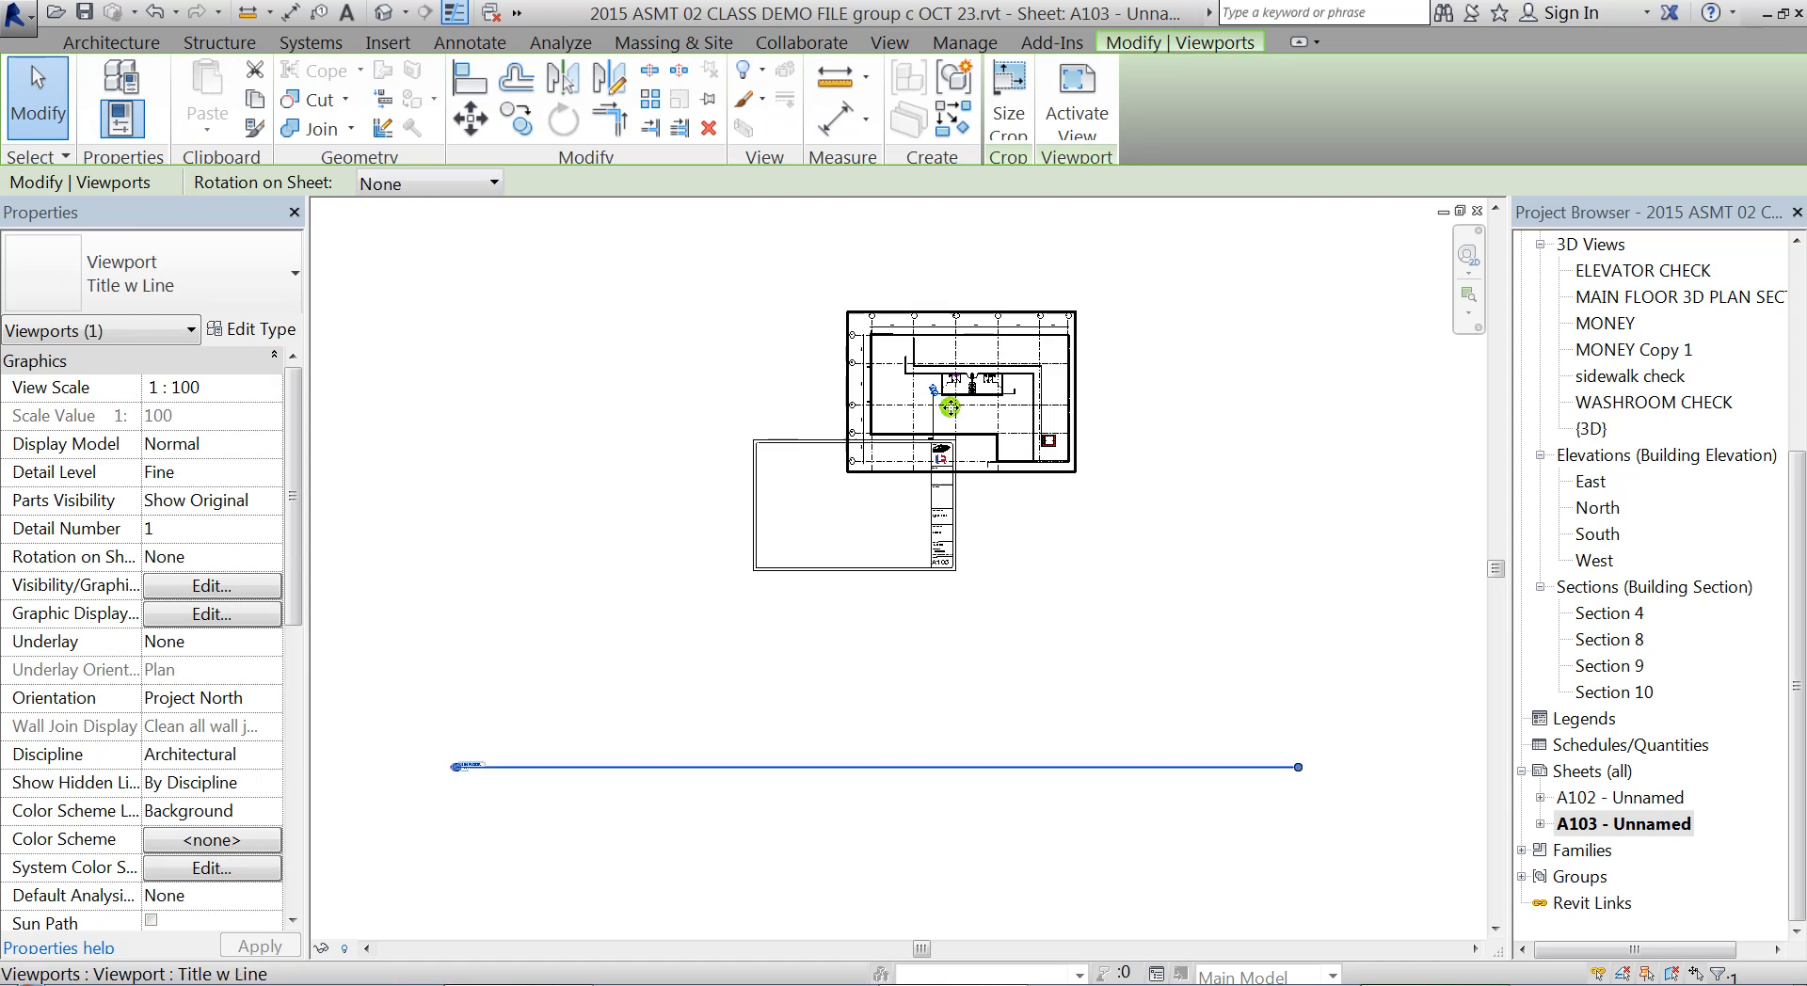
pyautogui.scroll(2, 1008, 429)
pyautogui.moveTo(1014, 410); pyautogui.dragTo(851, 585)
pyautogui.scroll(1, 718, 686)
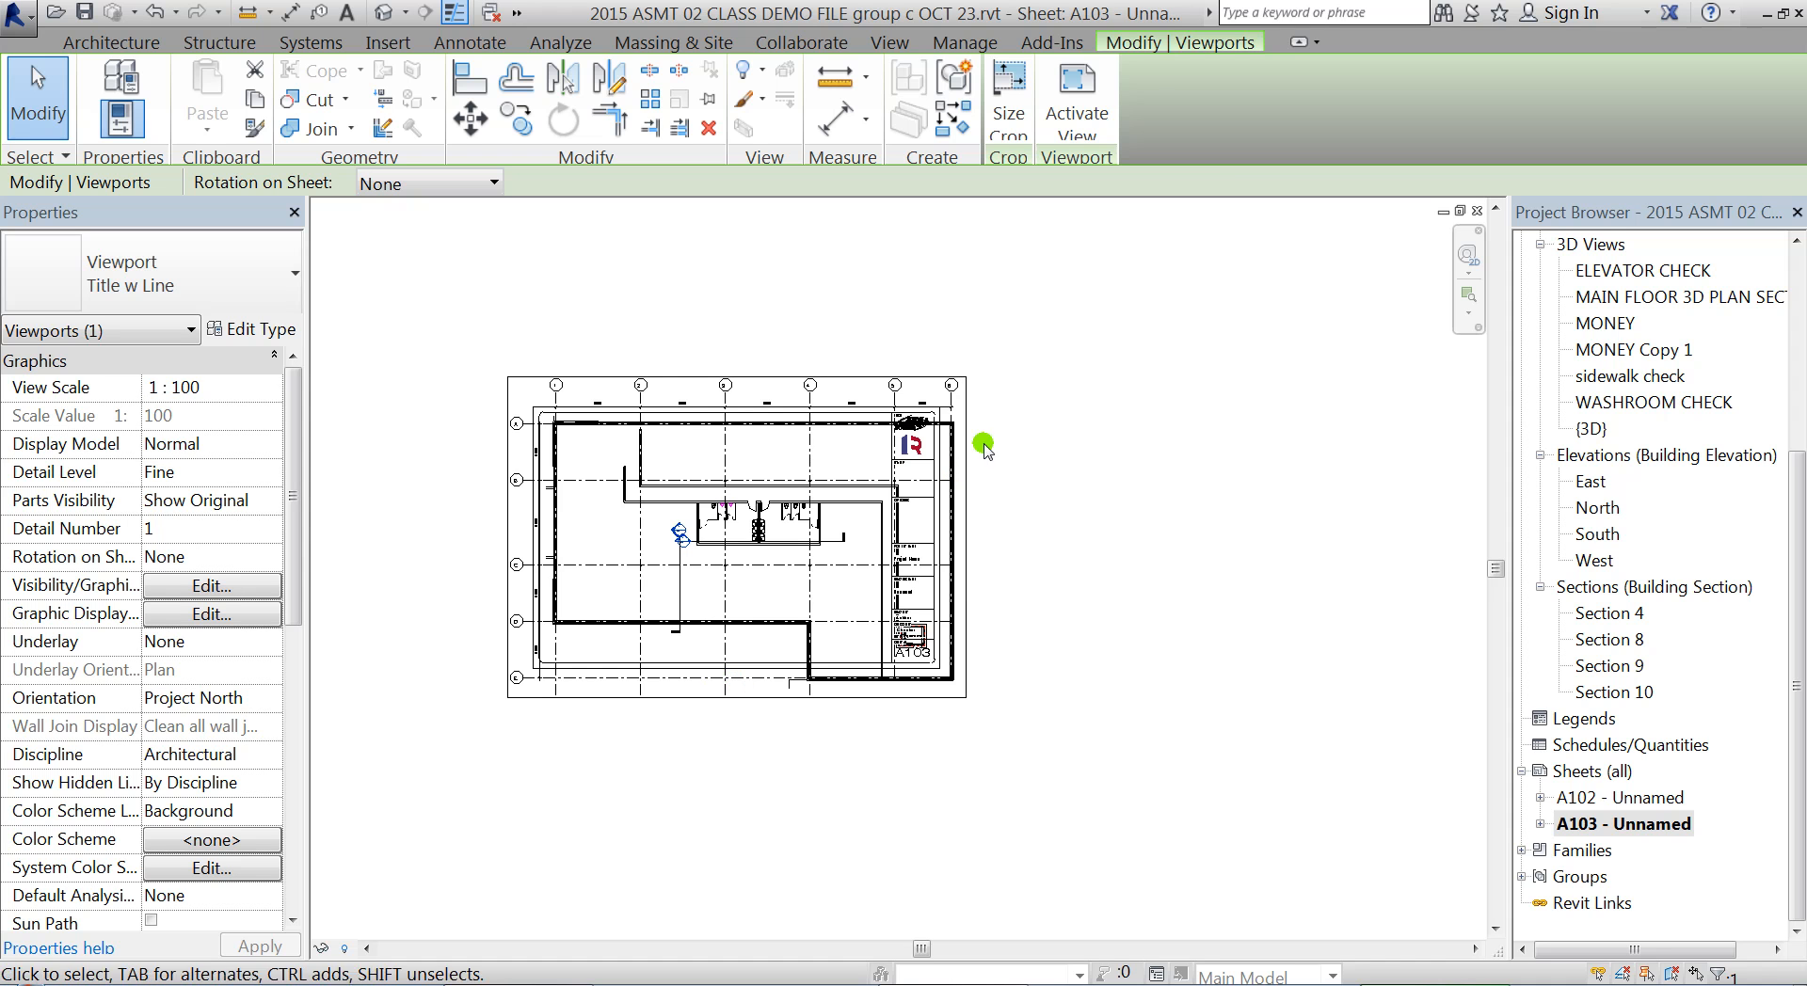
pyautogui.moveTo(1792, 560); pyautogui.dragTo(1797, 372)
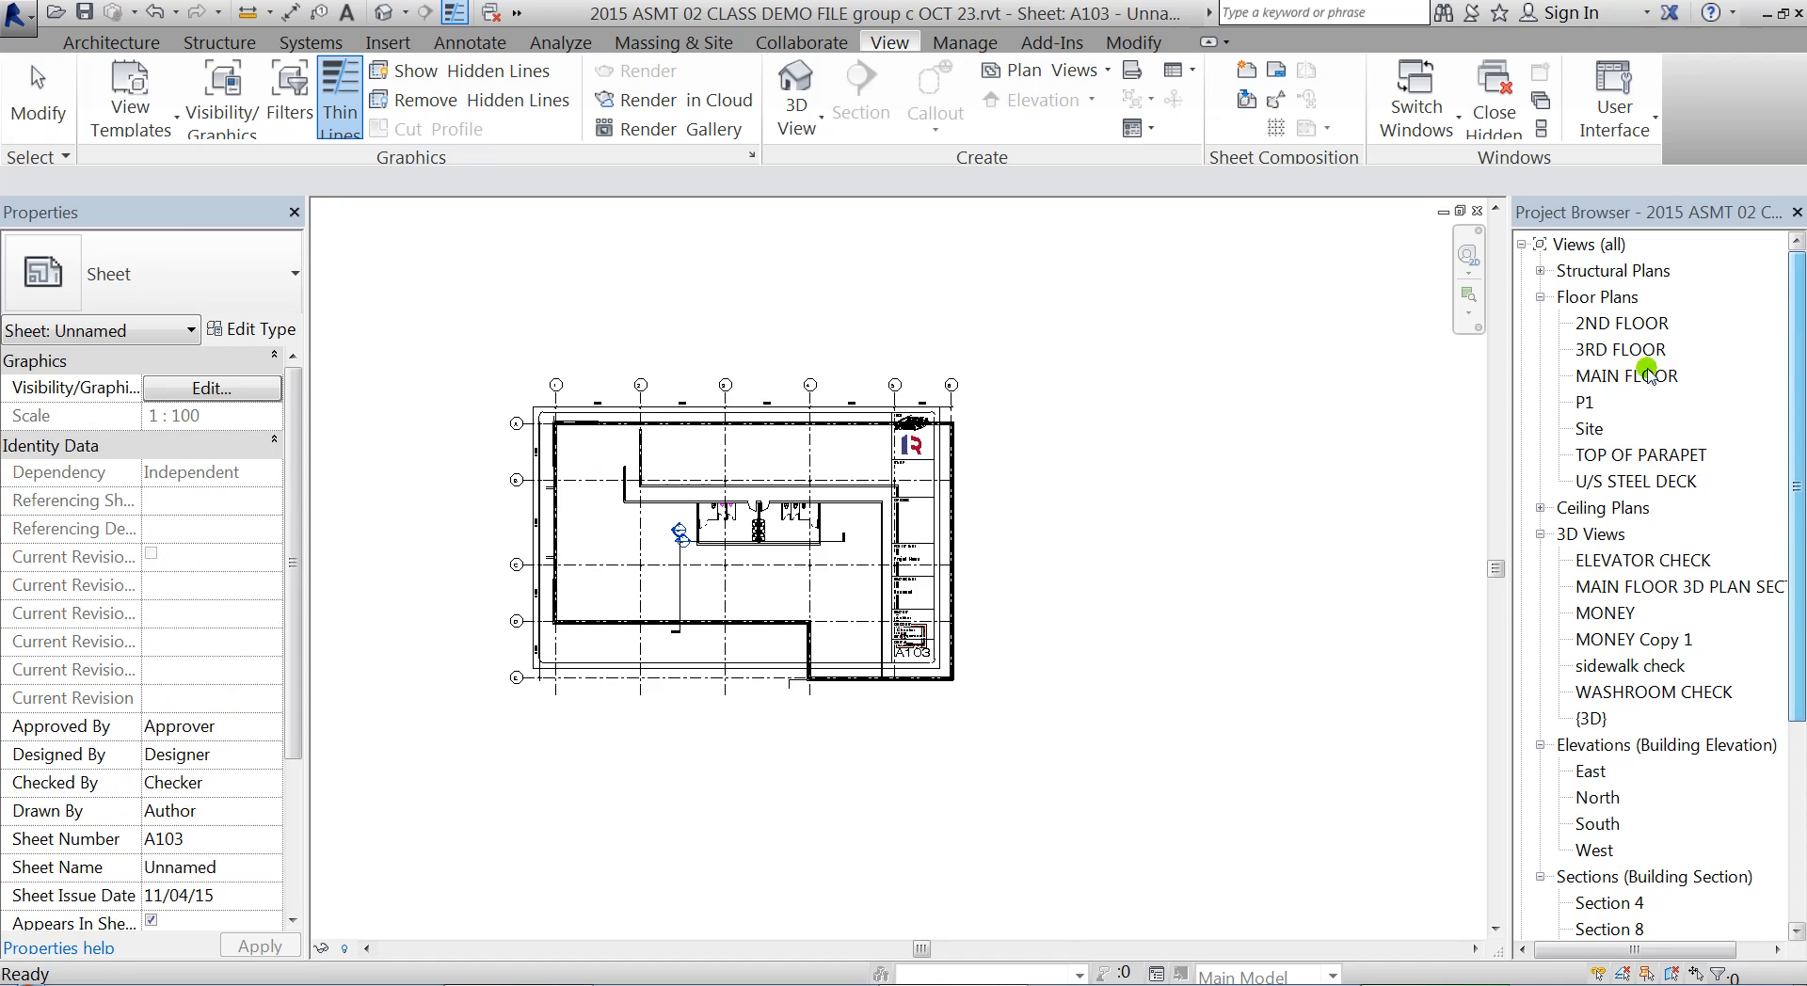
# Set the MAIN FLOOR plan view's scale to 1:200
pyautogui.doubleClick(1628, 376)
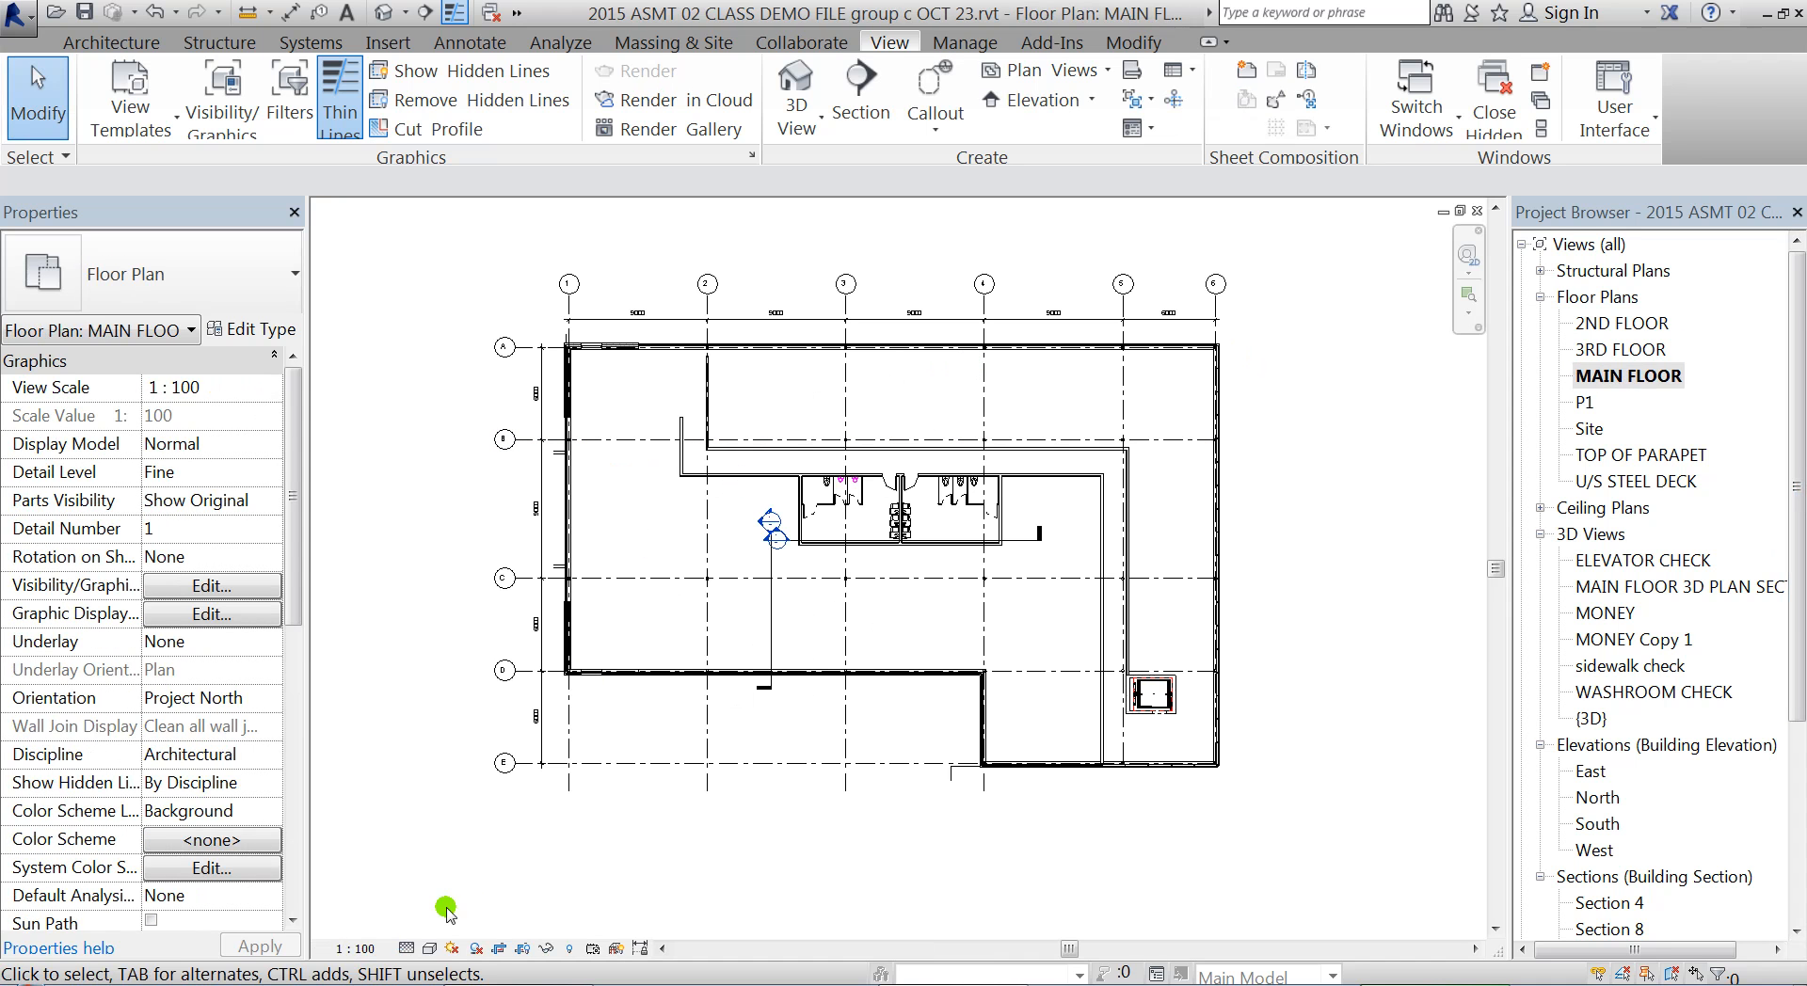
pyautogui.click(360, 950)
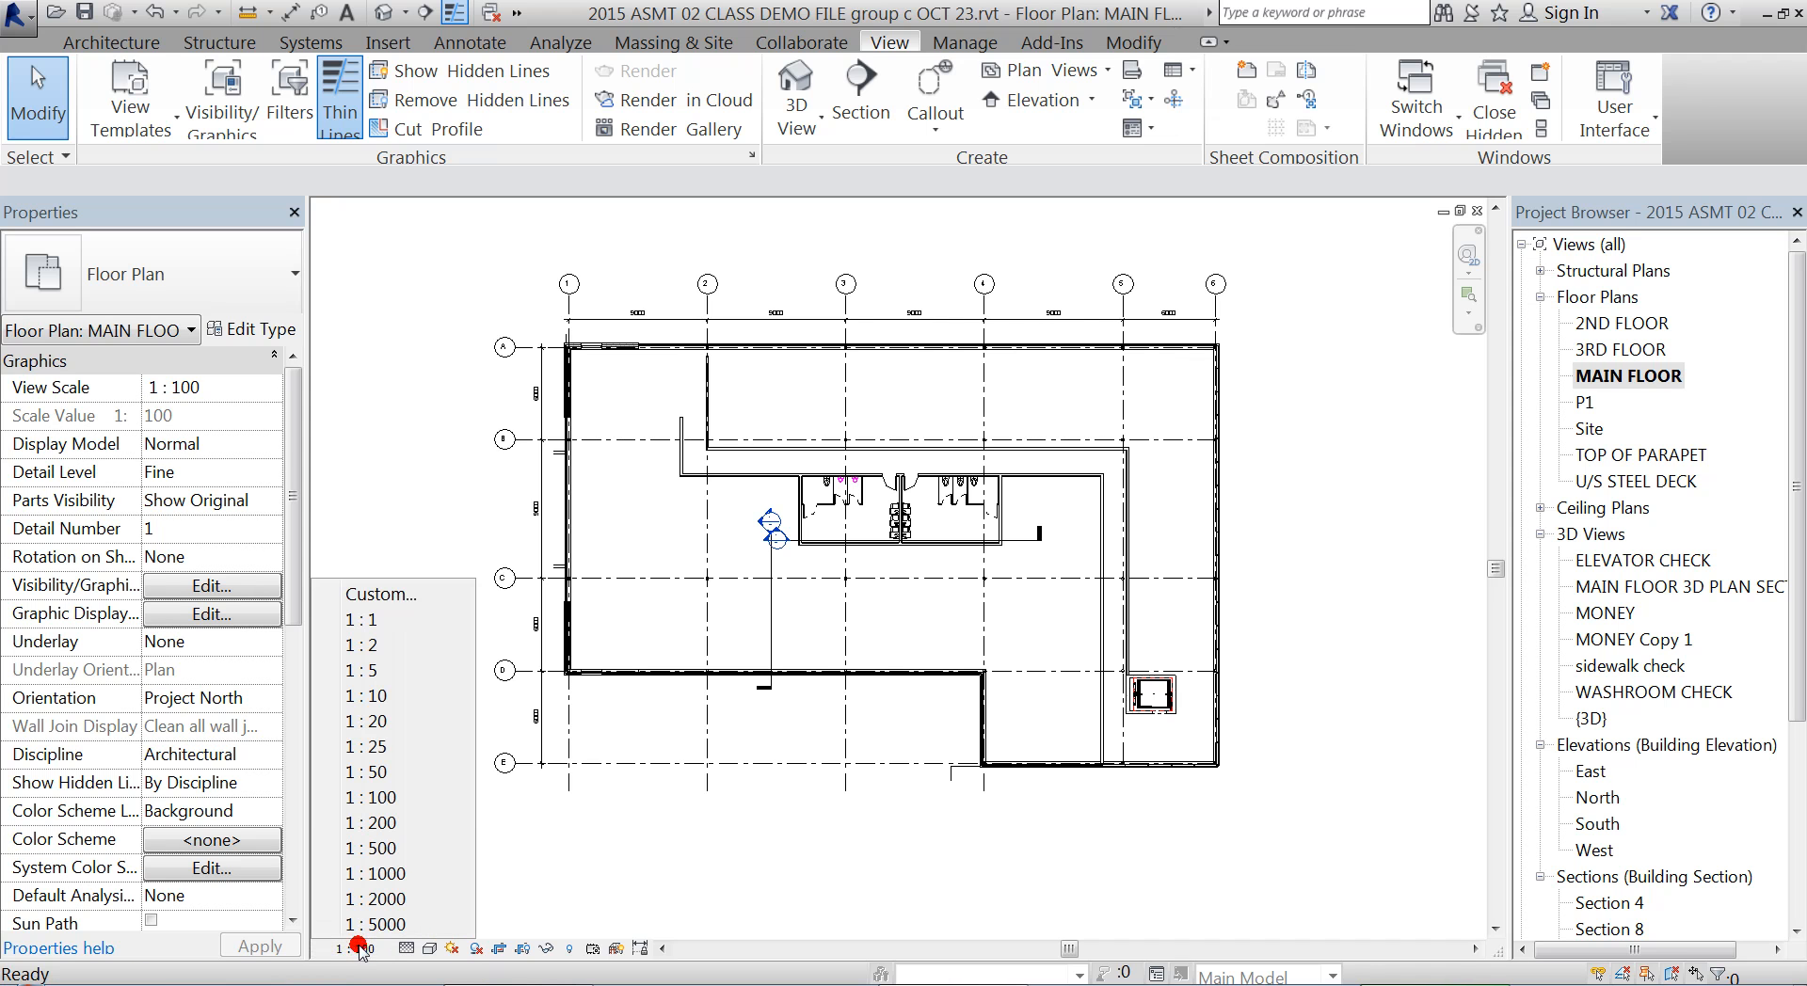
pyautogui.click(402, 824)
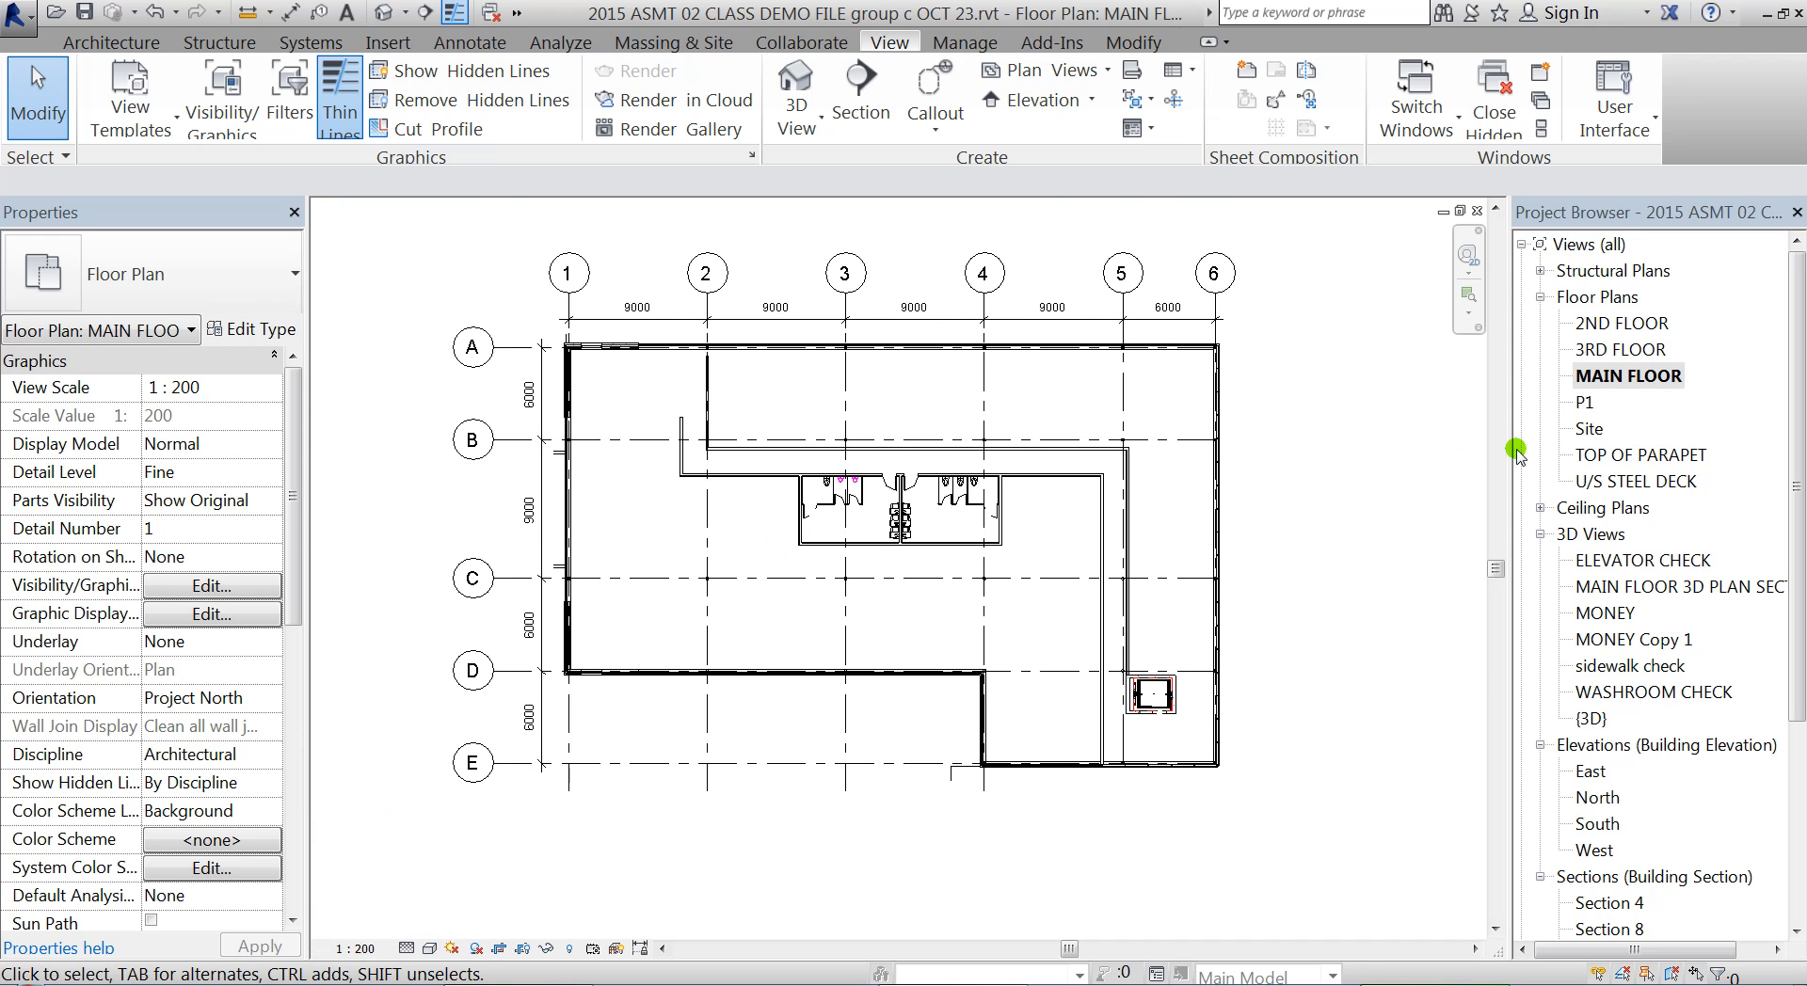
pyautogui.scroll(1, 555, 430)
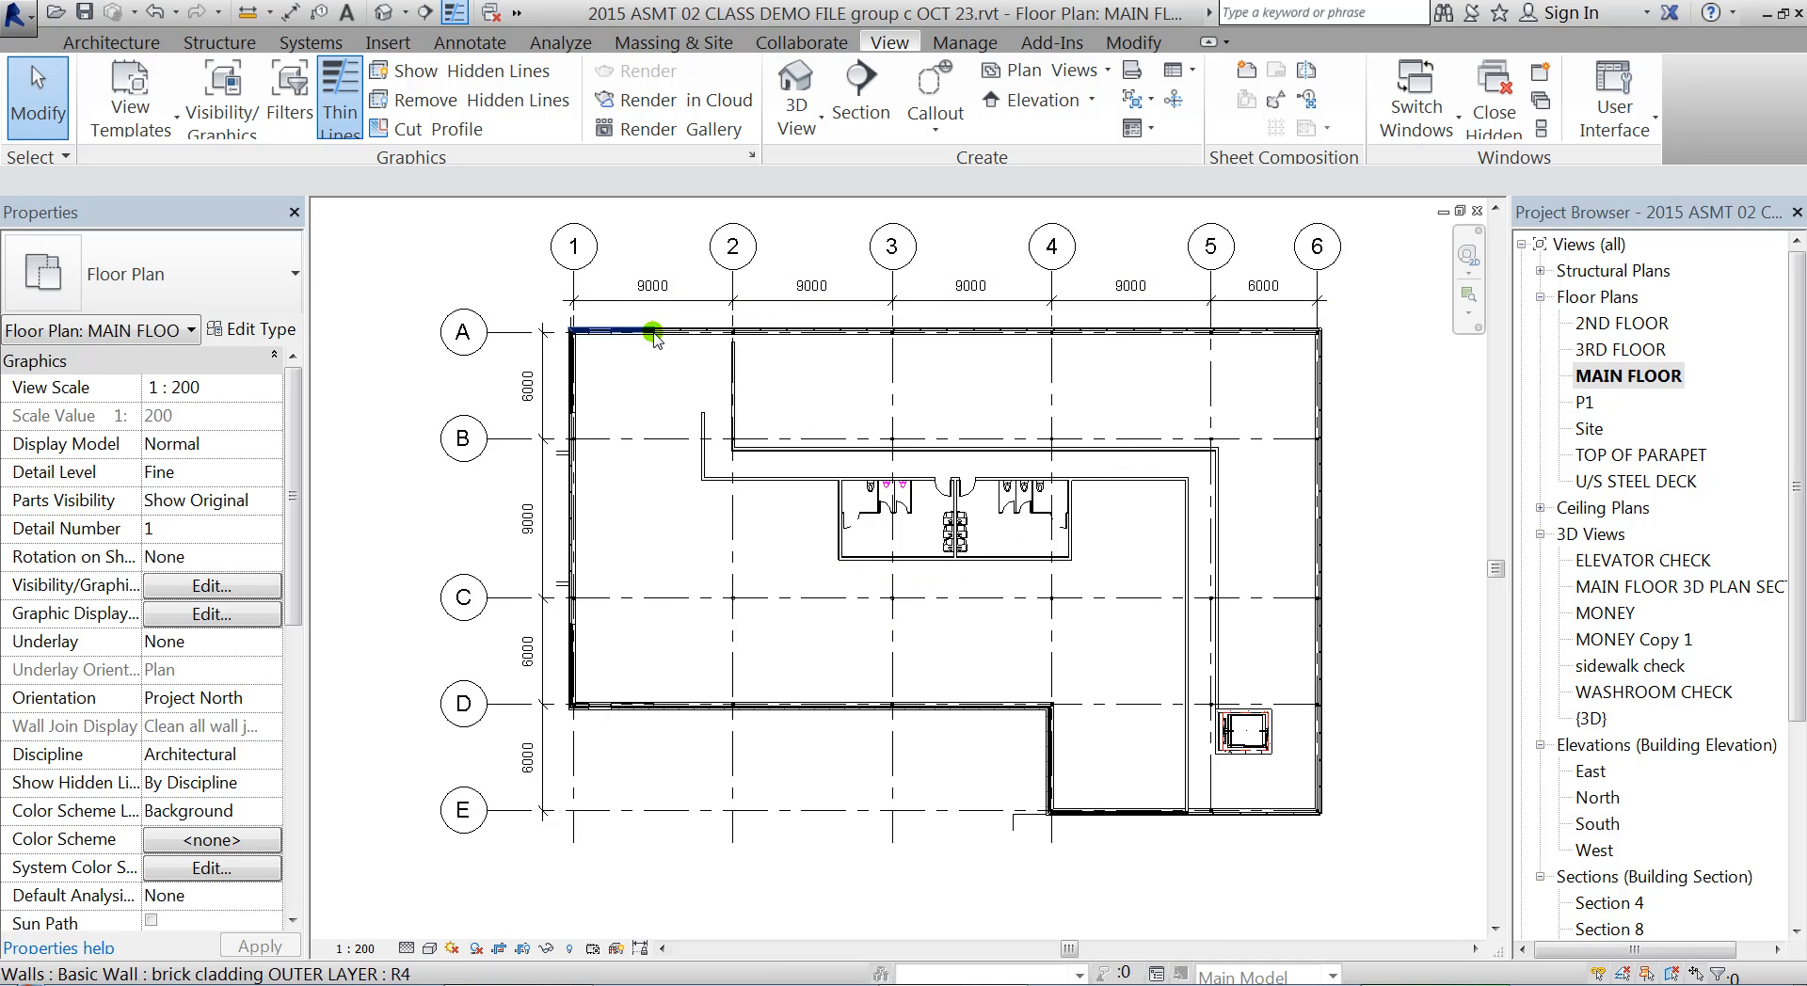
# Open sheet A103 and move the main floor viewport inside the title block's drawing area
pyautogui.moveTo(1795, 436); pyautogui.dragTo(1799, 626)
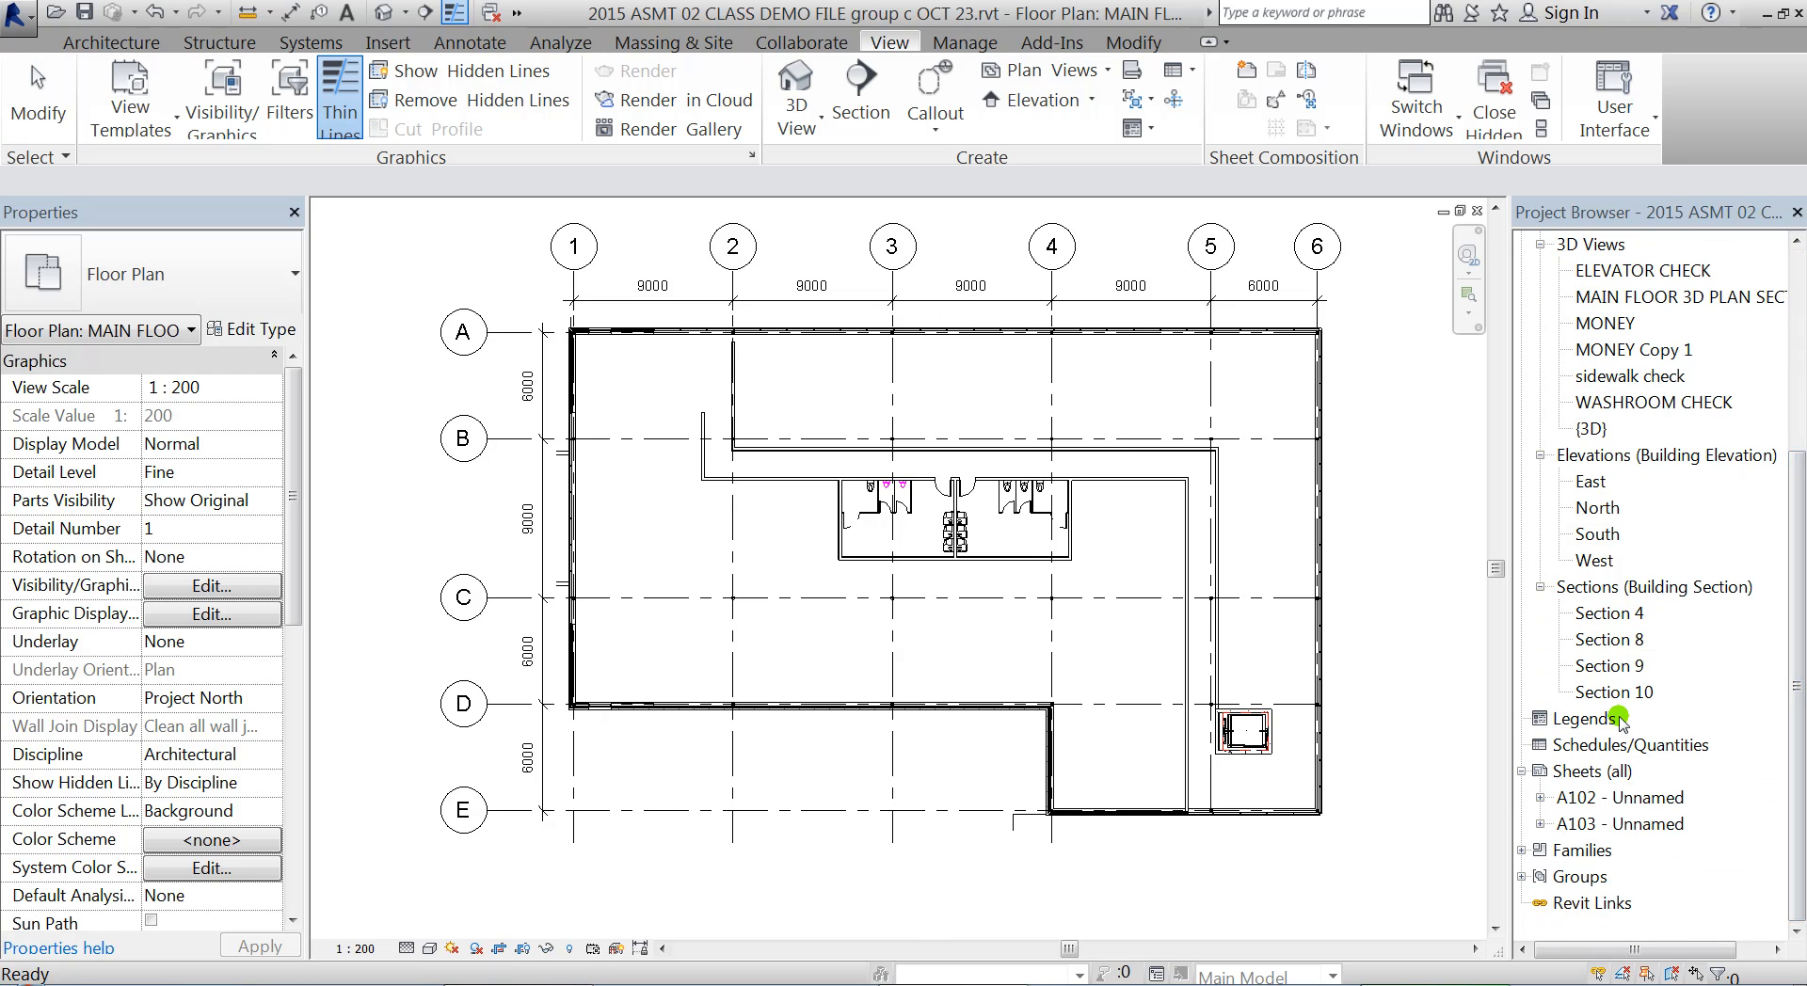
pyautogui.doubleClick(1623, 830)
pyautogui.moveTo(550, 665); pyautogui.dragTo(991, 462, button='middle')
pyautogui.click(745, 677)
pyautogui.moveTo(753, 672)
pyautogui.mouseDown()
pyautogui.moveTo(1068, 381)
pyautogui.moveTo(1222, 278)
pyautogui.mouseUp()
pyautogui.moveTo(1310, 347); pyautogui.dragTo(1113, 506, button='middle')
pyautogui.scroll(2, 897, 451)
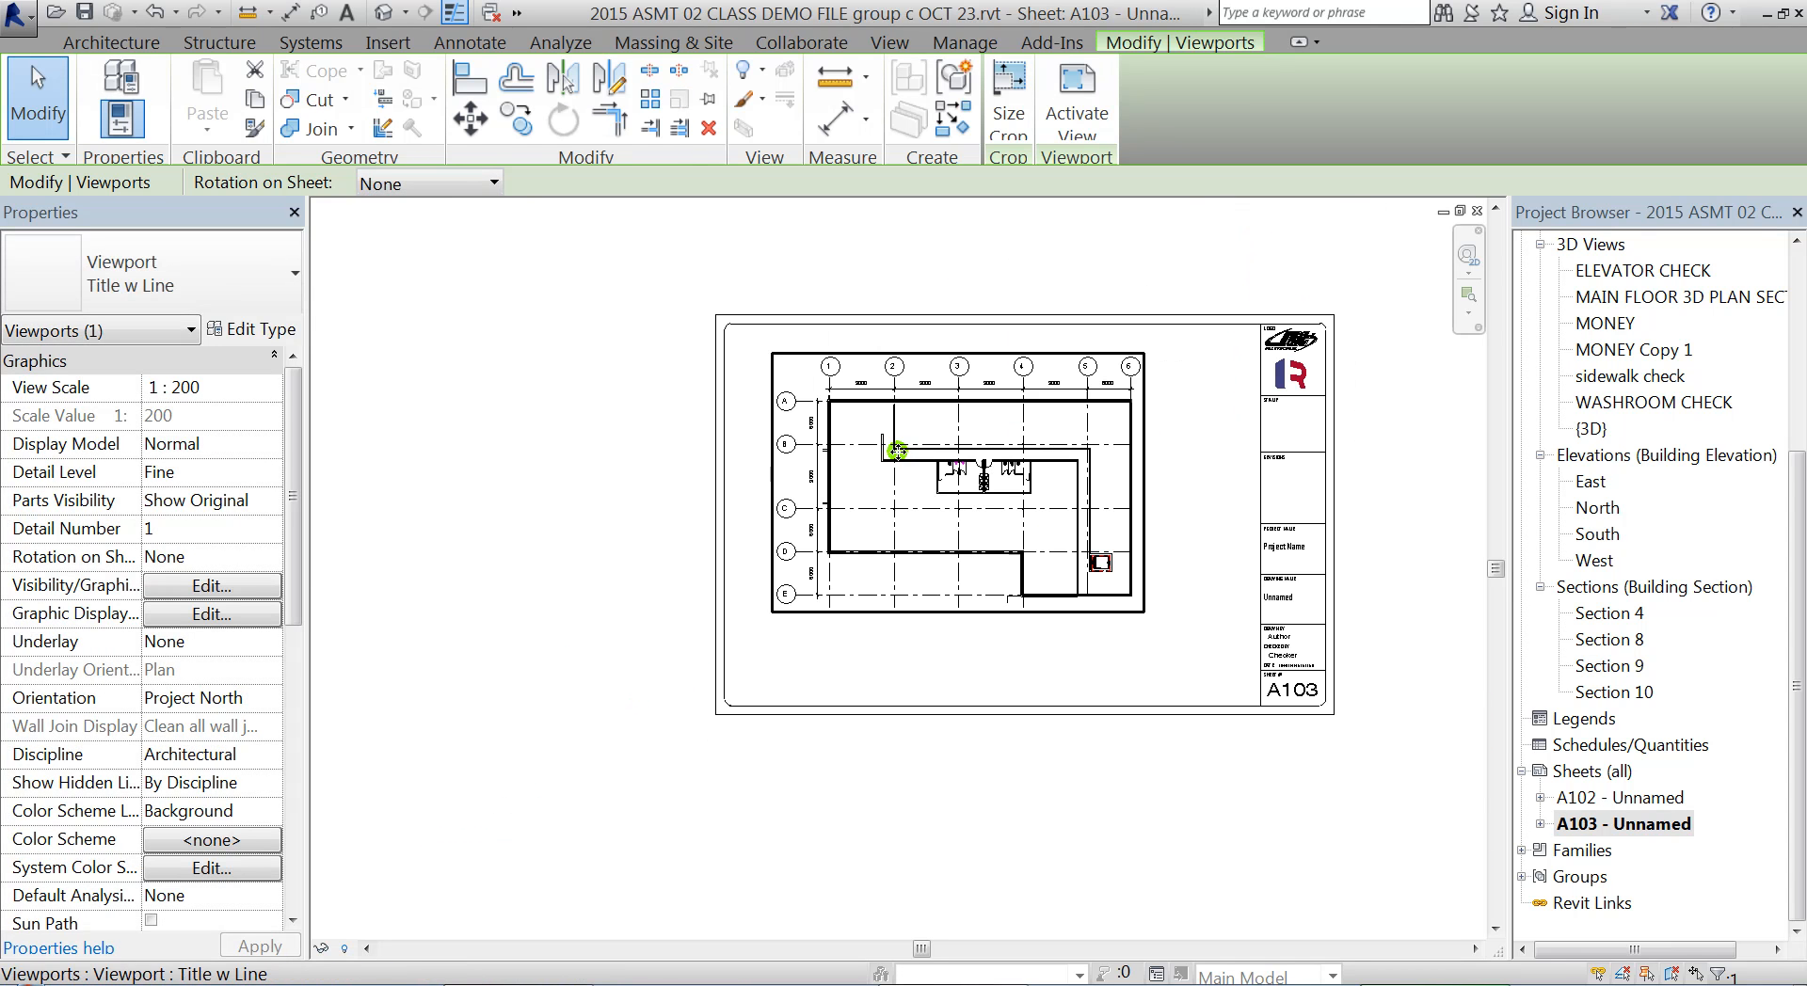
pyautogui.moveTo(1040, 562); pyautogui.dragTo(1001, 565, button='middle')
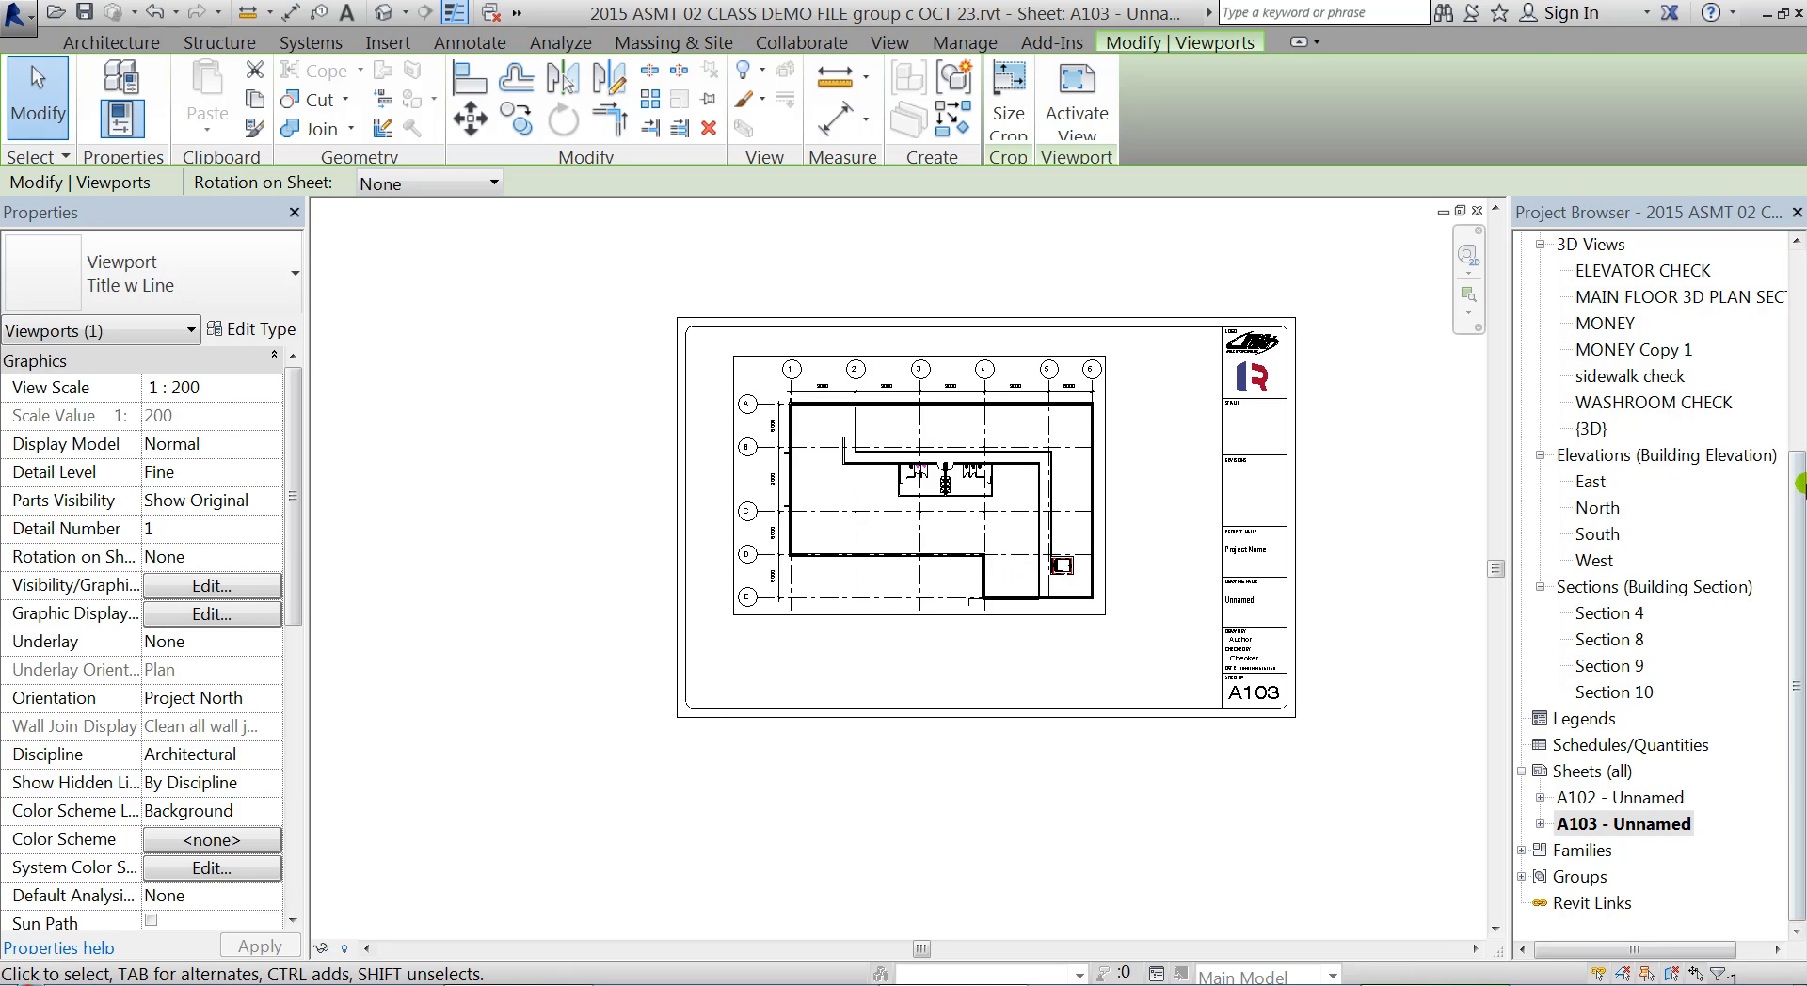
# Give the MAIN FLOOR plan view a custom scale of 1:150
pyautogui.press('Escape')
pyautogui.scroll(4, 1590, 461)
pyautogui.doubleClick(1636, 373)
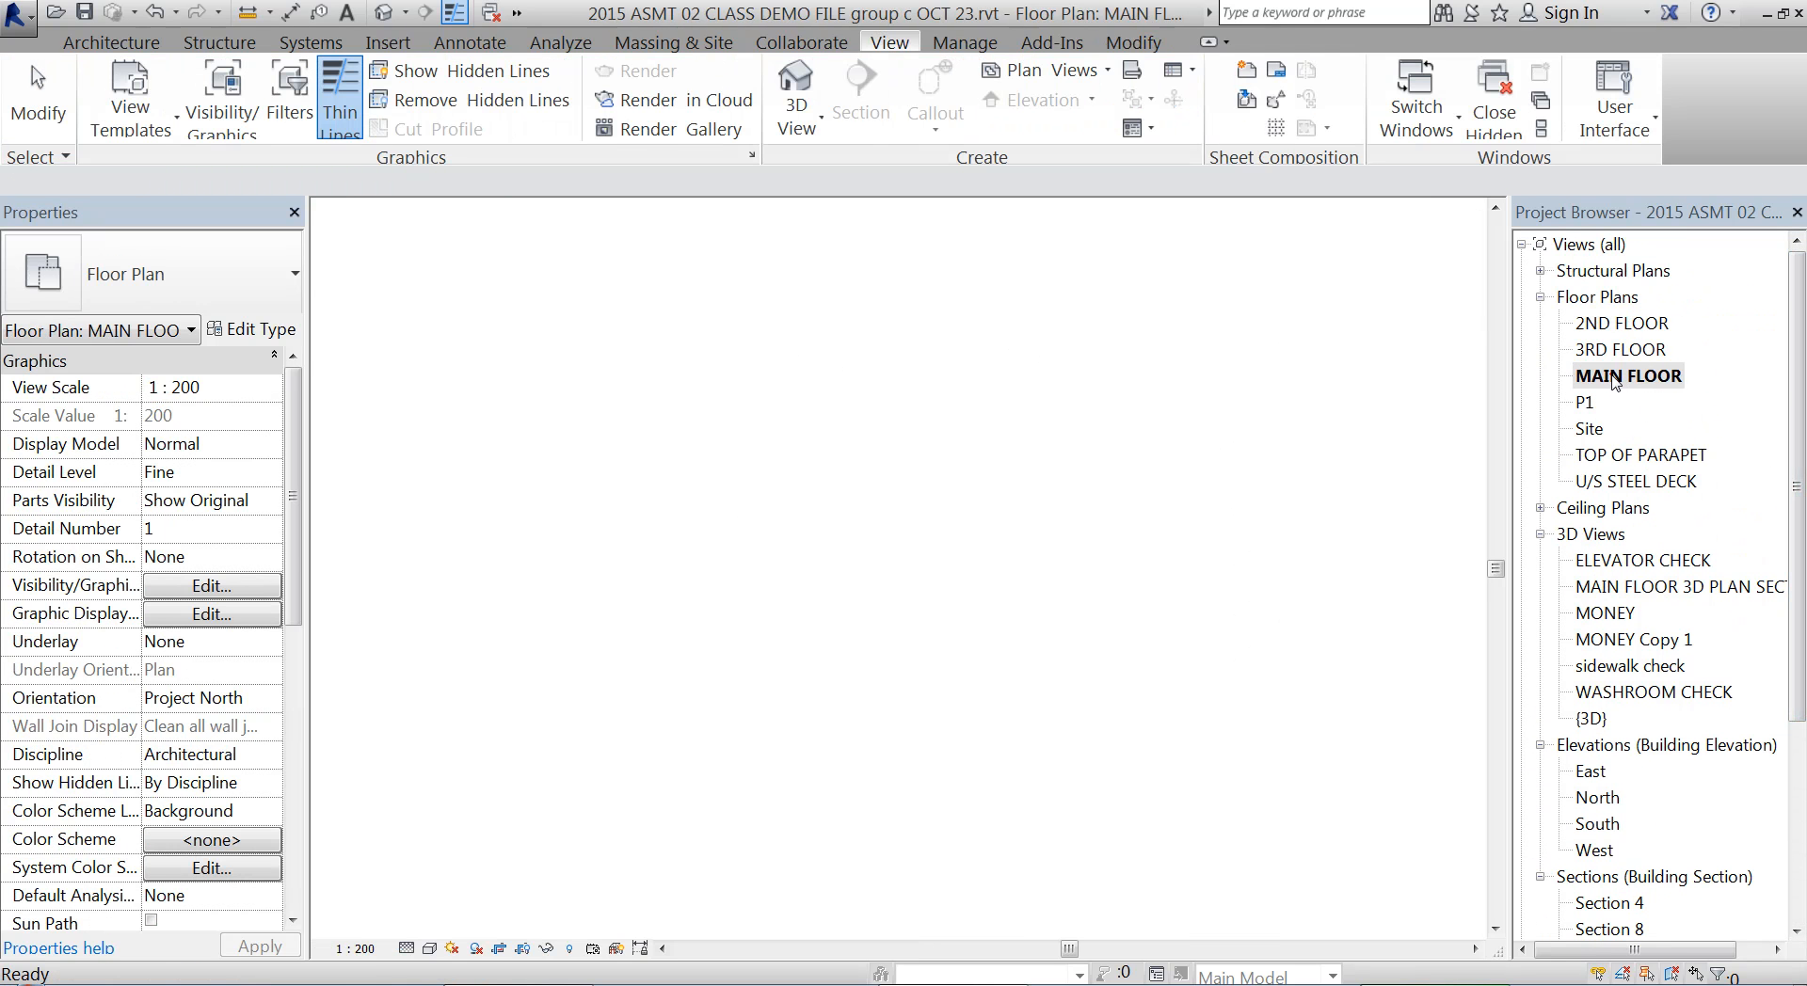
pyautogui.click(361, 948)
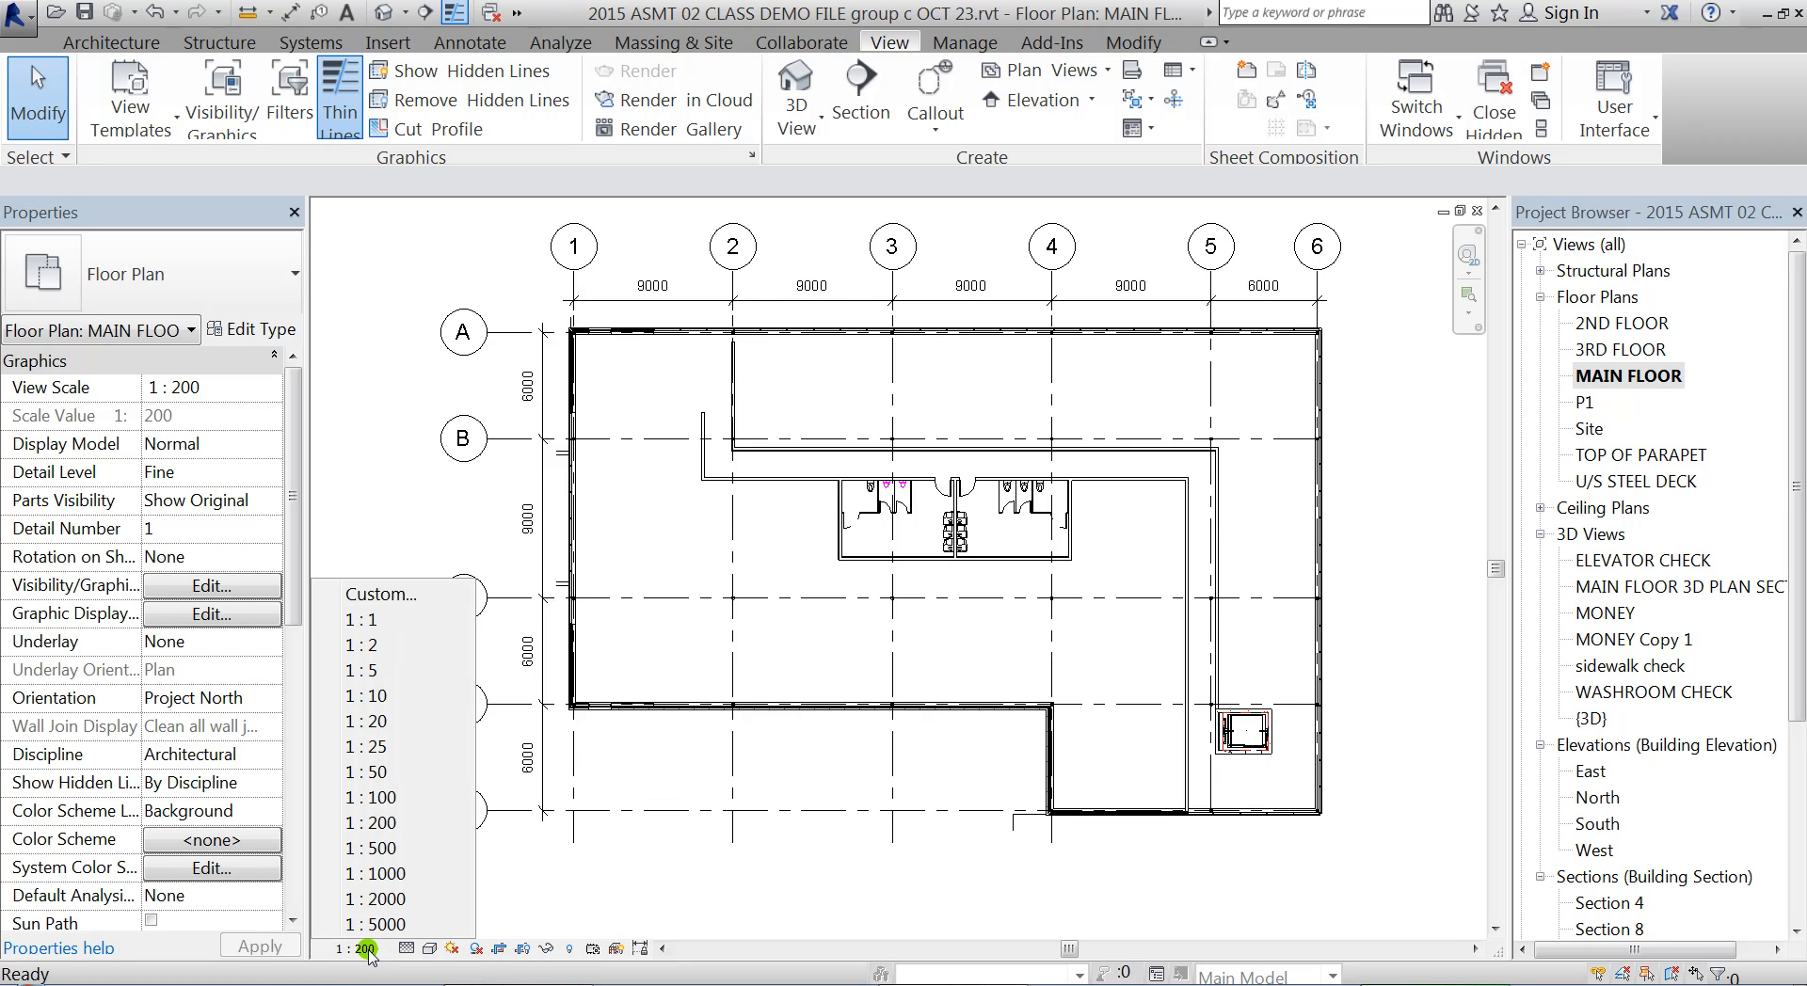
pyautogui.click(398, 595)
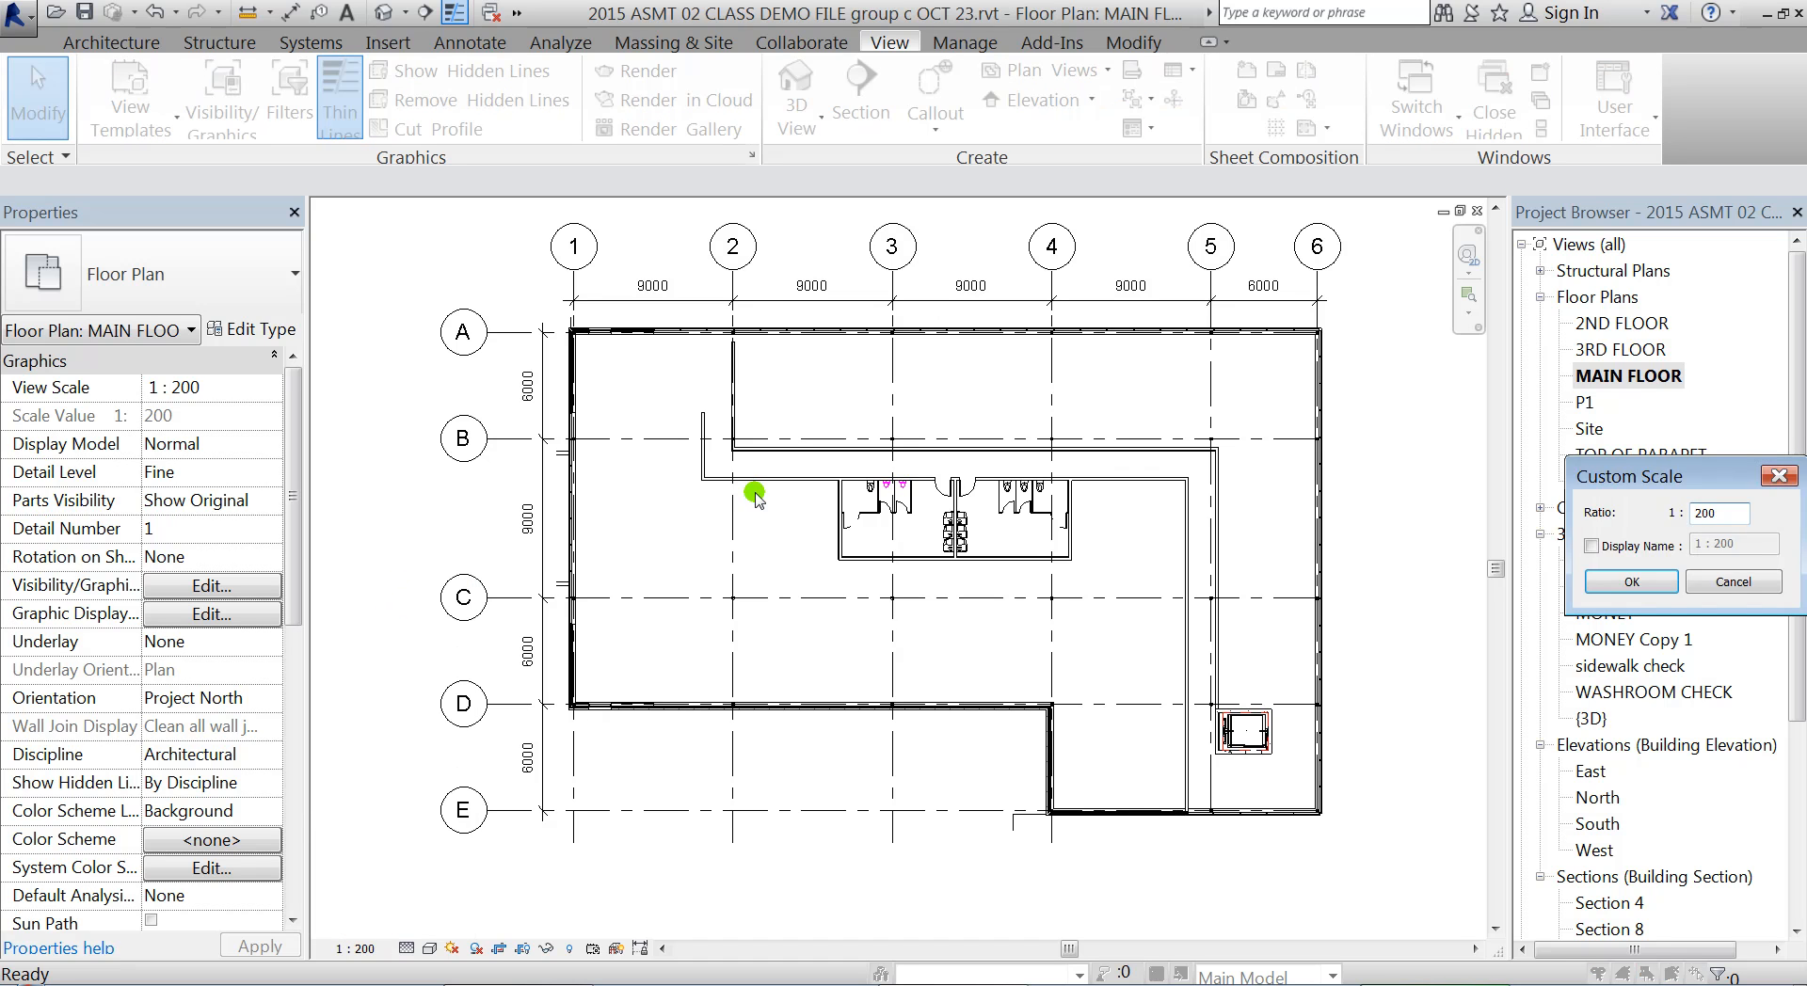
pyautogui.moveTo(1699, 486); pyautogui.dragTo(693, 419)
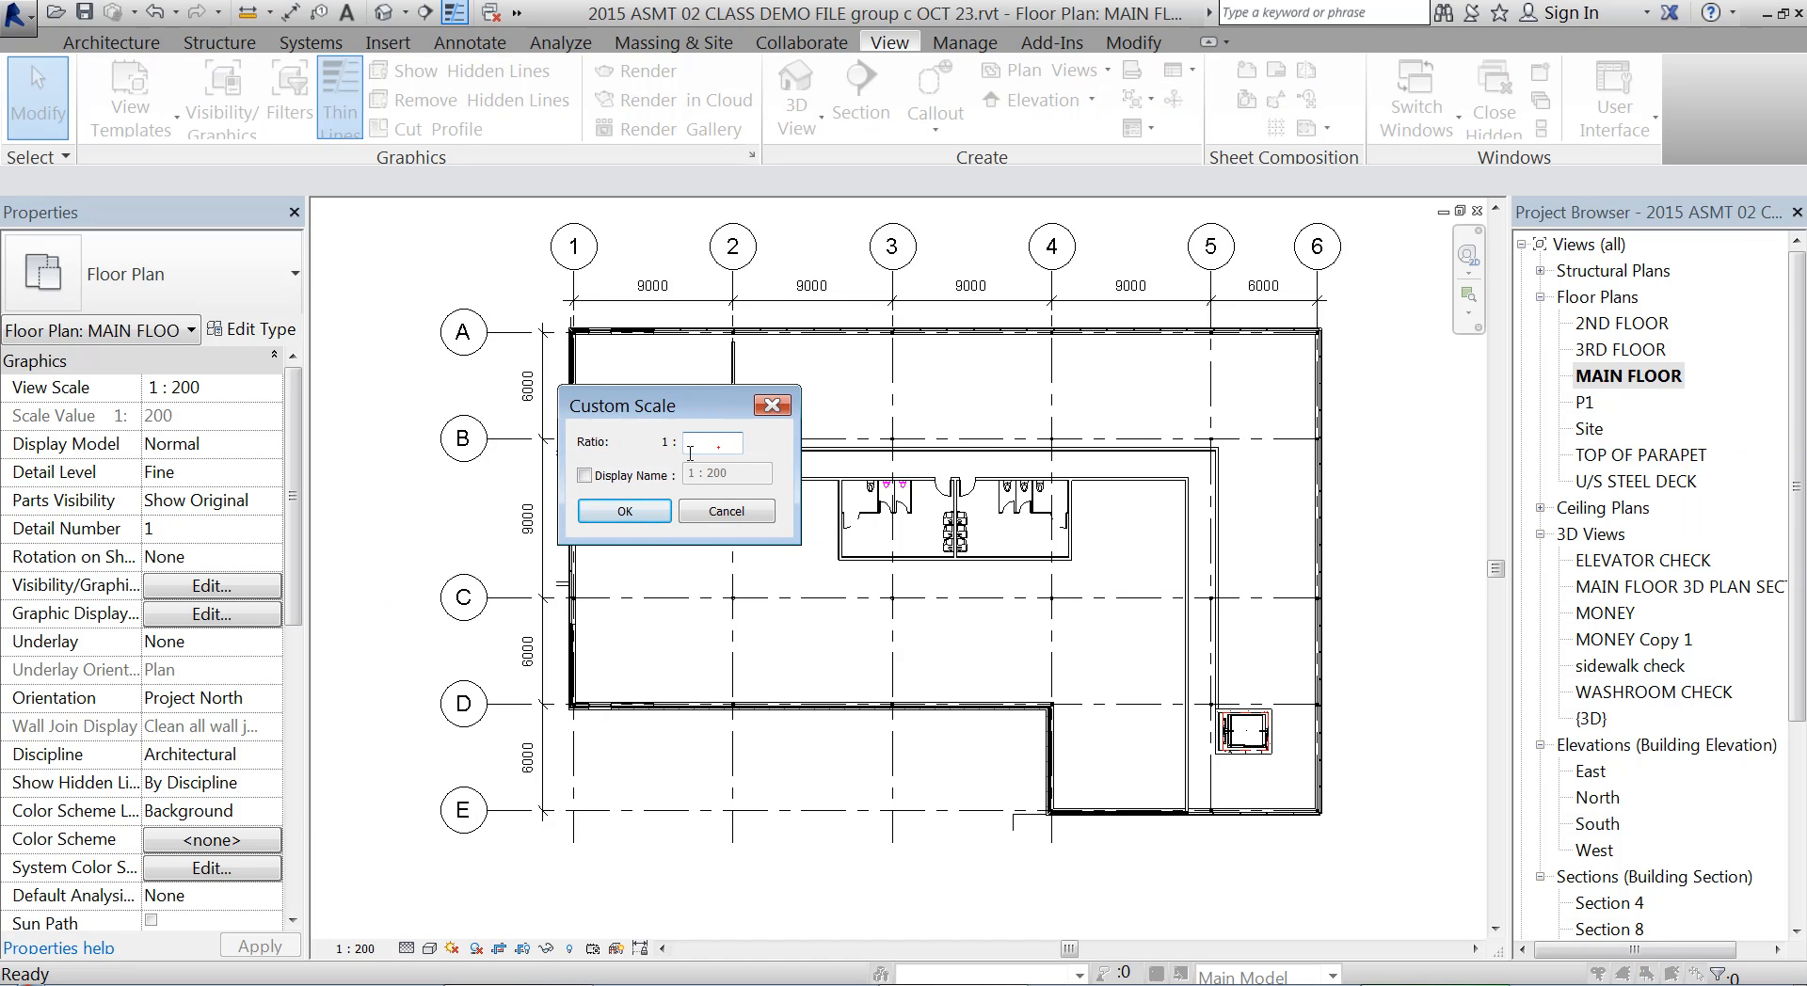
pyautogui.click(584, 474)
pyautogui.click(623, 512)
pyautogui.moveTo(754, 462); pyautogui.dragTo(767, 451, button='middle')
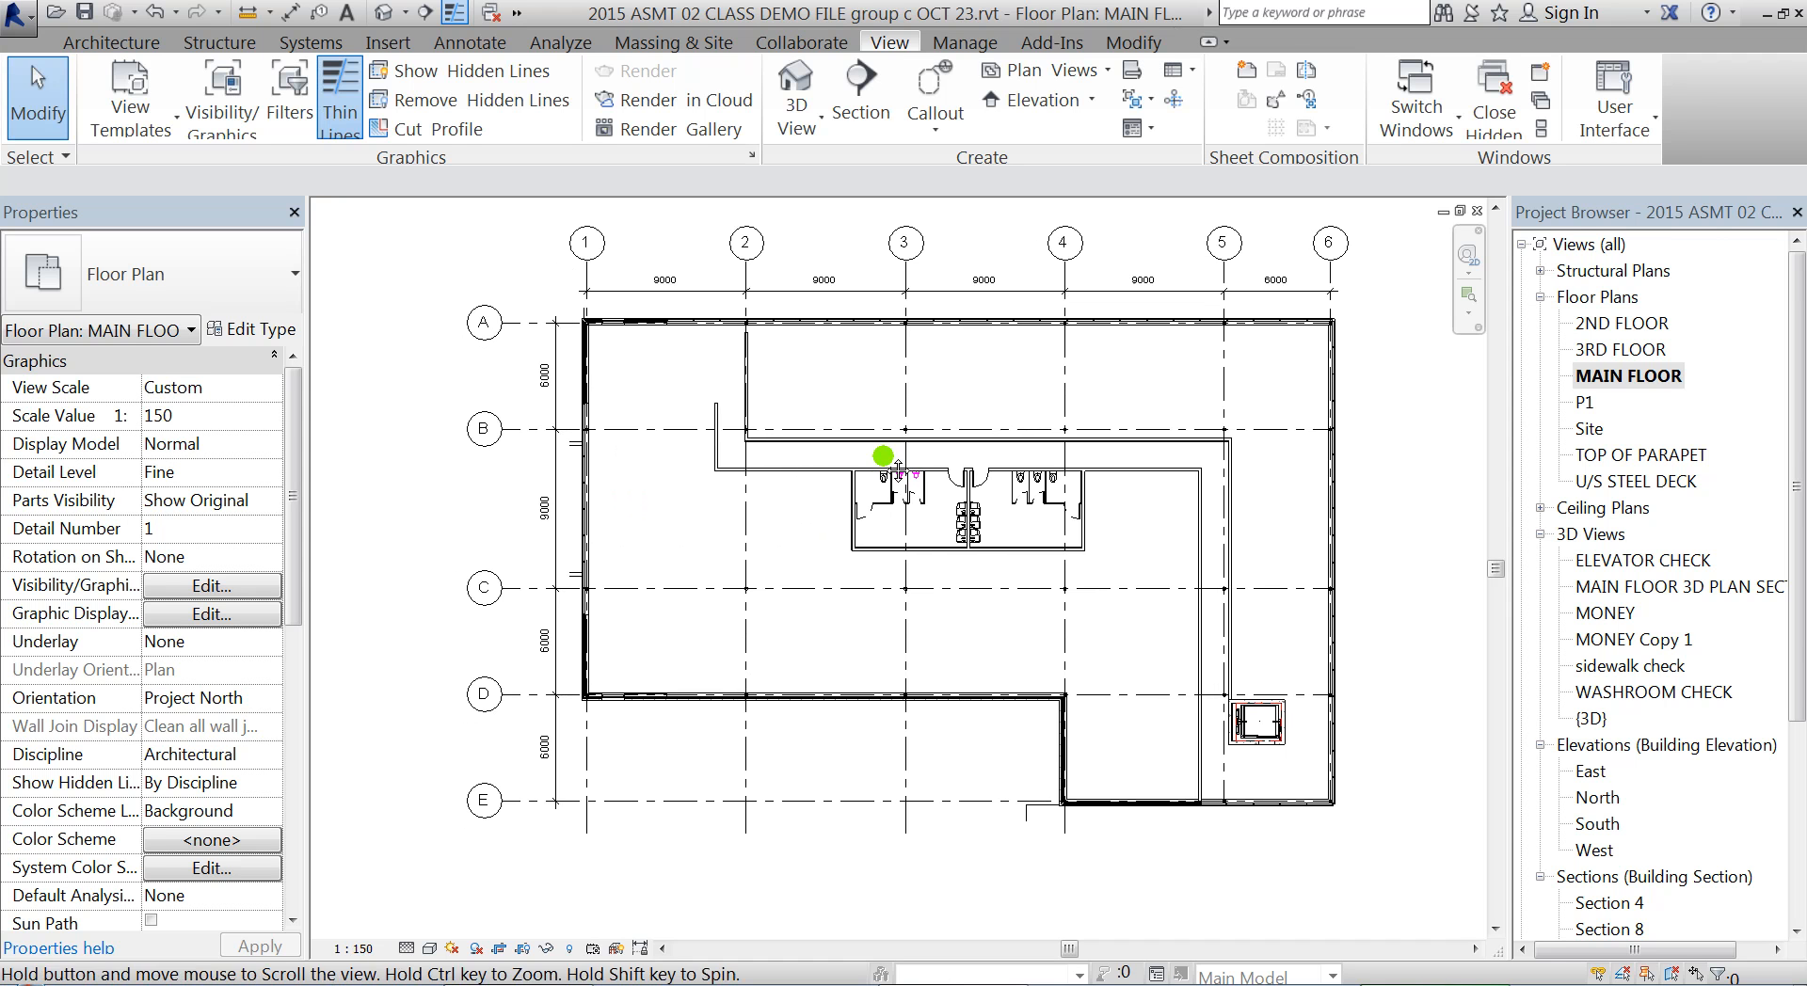
# On sheet A103, reposition the rescaled main floor viewport in the drawing area and nudge it up to leave room beneath it
pyautogui.moveTo(1797, 487); pyautogui.dragTo(1797, 649)
pyautogui.doubleClick(1620, 876)
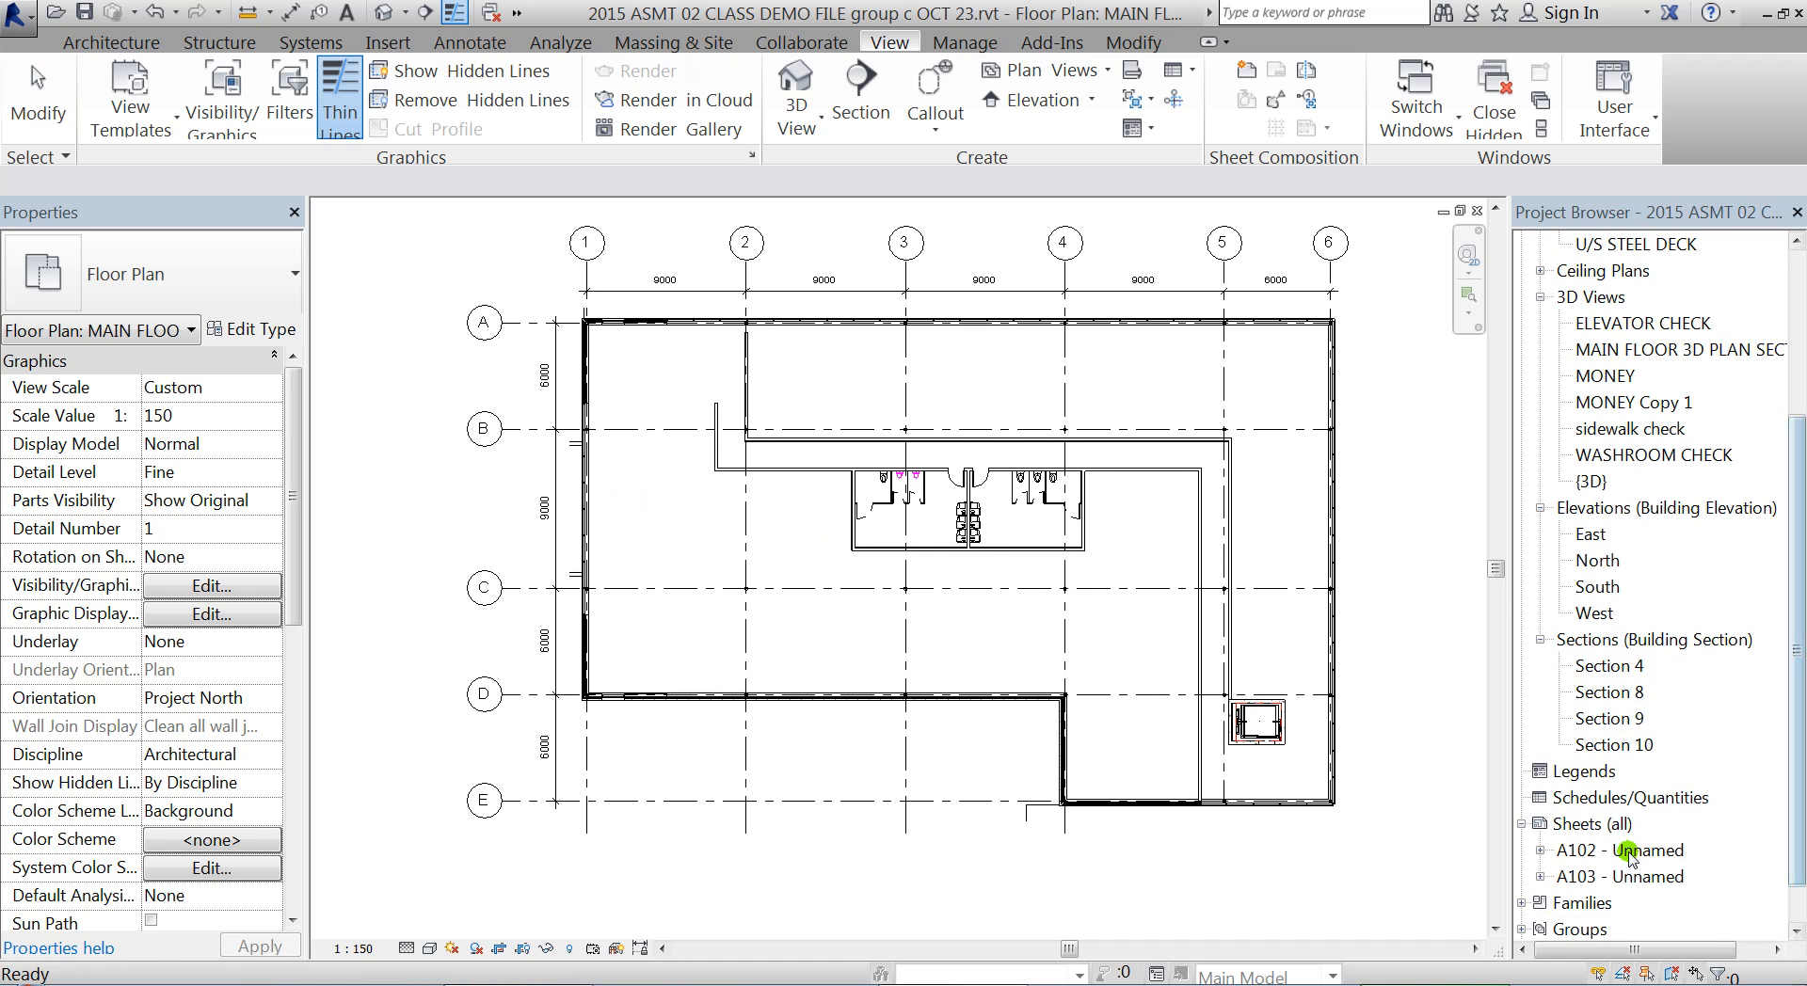
pyautogui.moveTo(1092, 451)
pyautogui.mouseDown()
pyautogui.moveTo(988, 602)
pyautogui.moveTo(866, 670)
pyautogui.mouseUp()
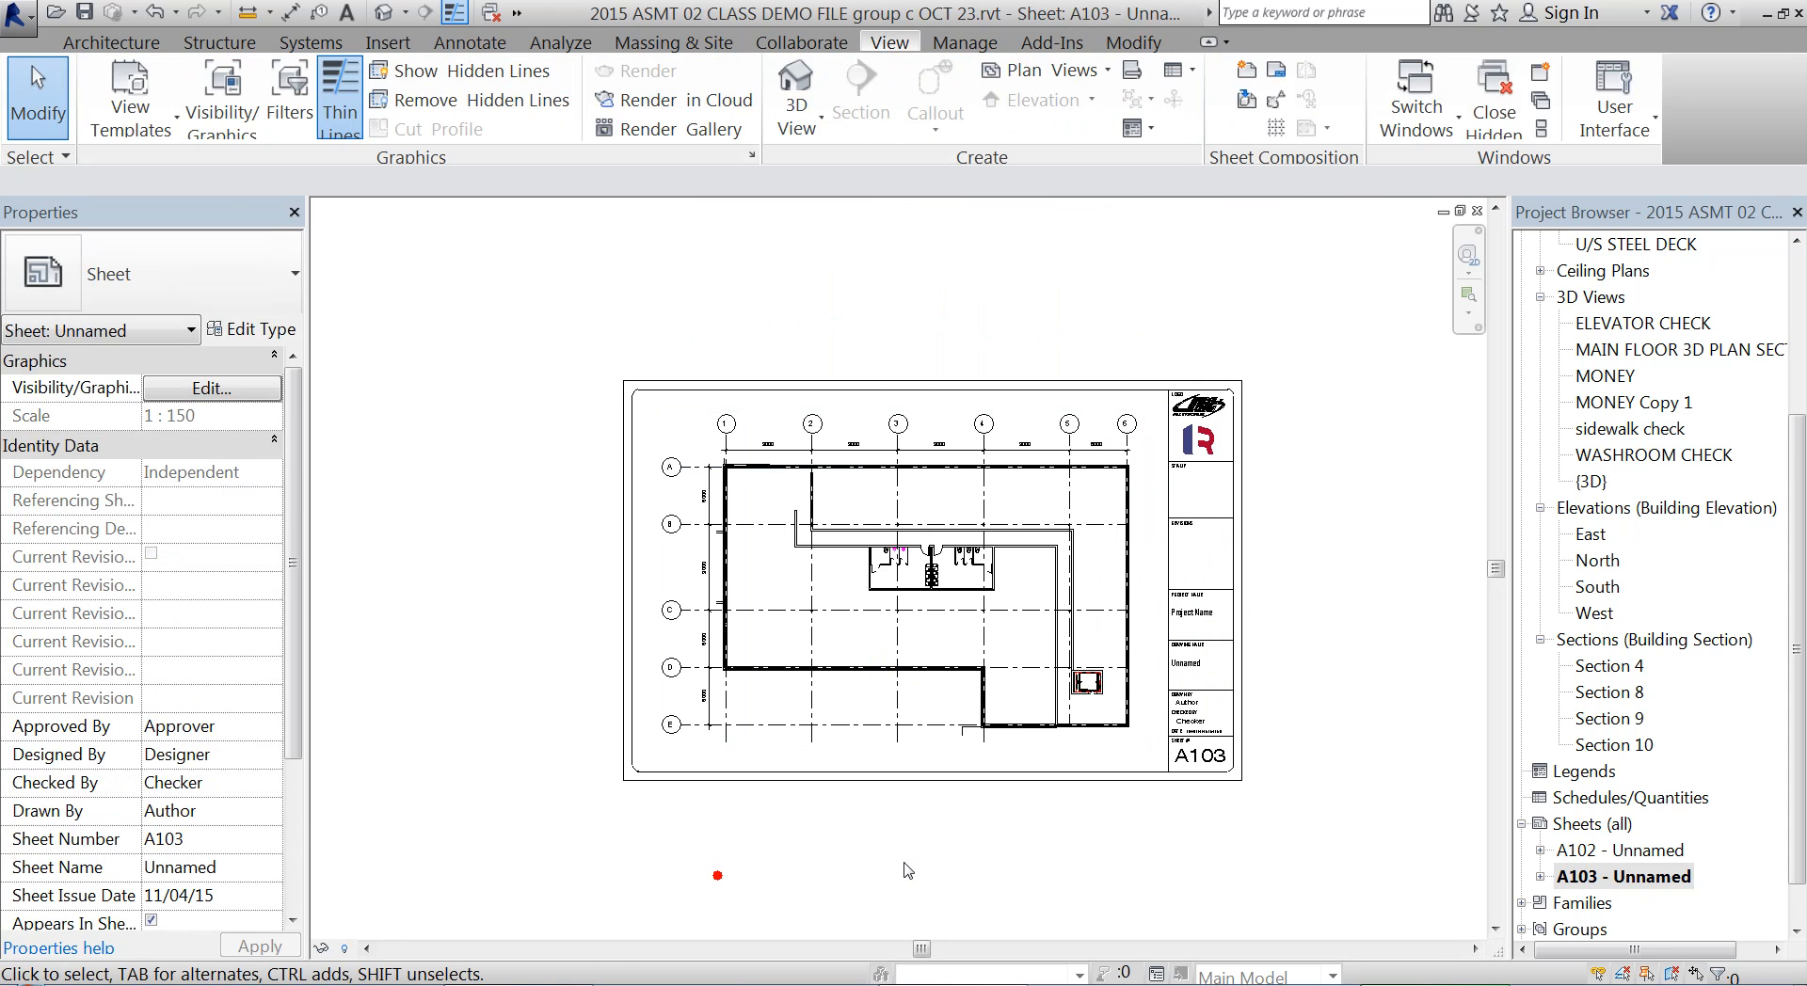
pyautogui.click(988, 729)
pyautogui.moveTo(990, 742); pyautogui.dragTo(991, 735)
pyautogui.press('Up')
pyautogui.press('Up')
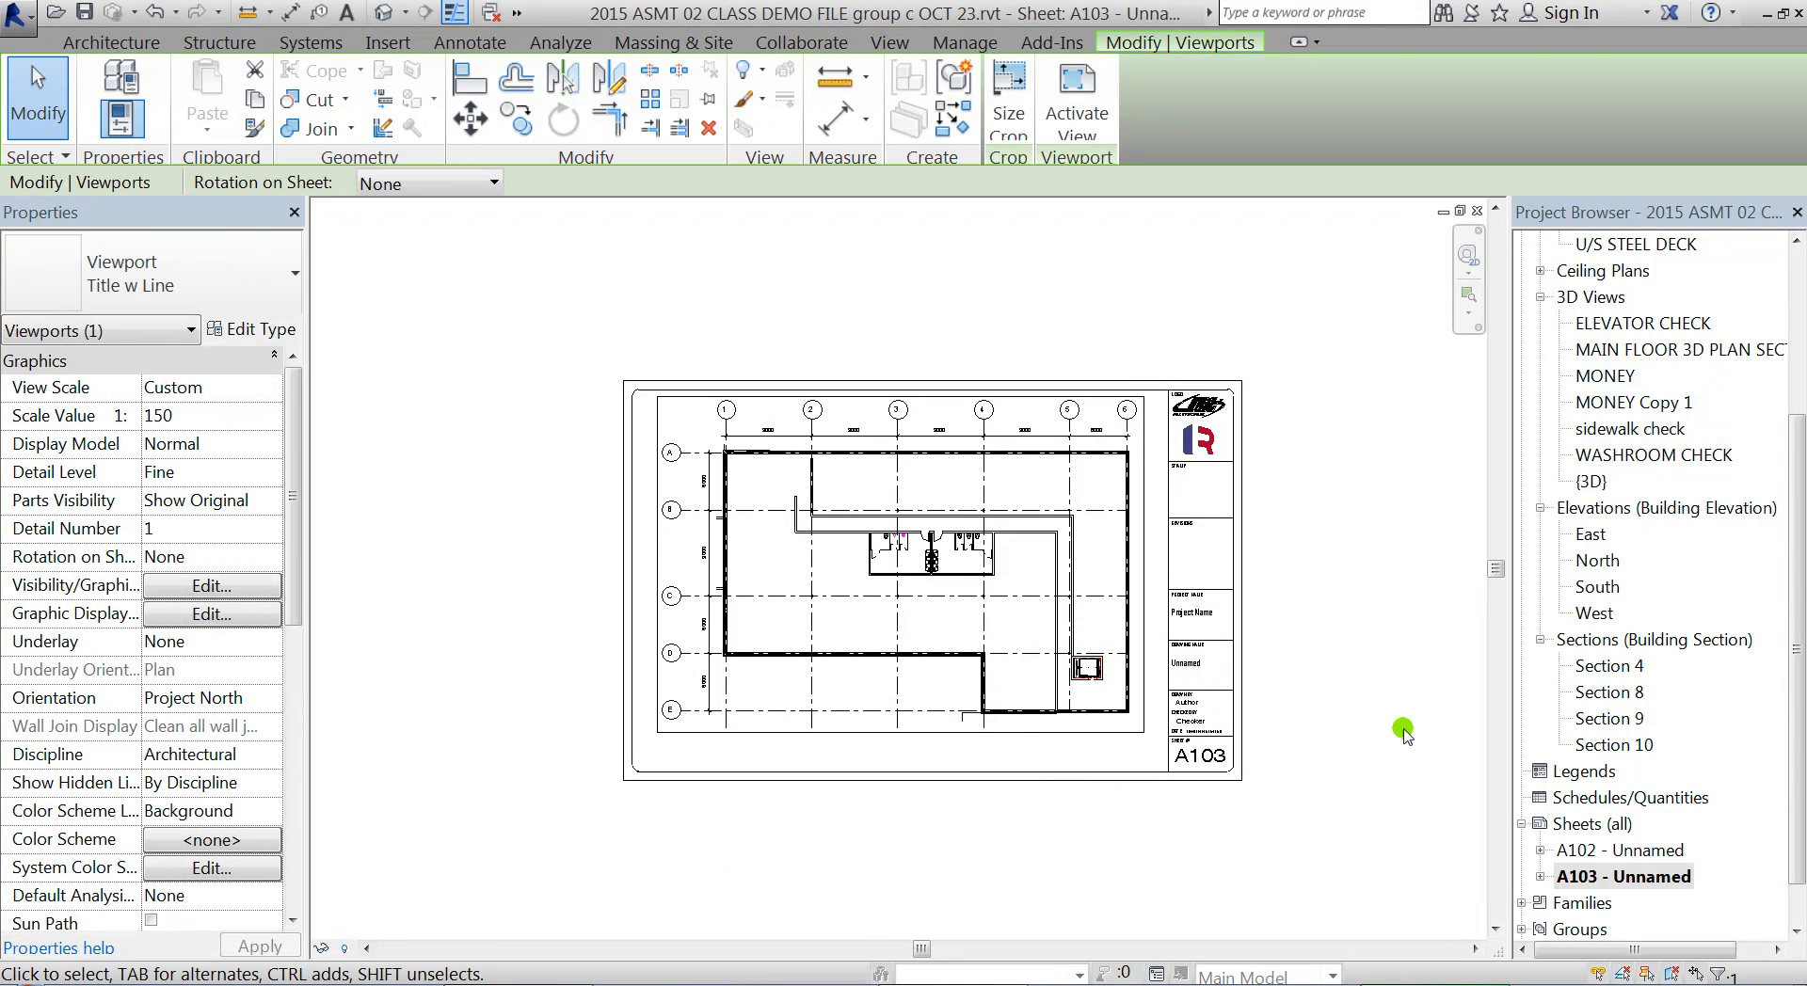
pyautogui.click(1403, 613)
# Compare the MAIN FLOOR plan view with its placed viewport on sheet A103
pyautogui.scroll(-2, 918, 482)
pyautogui.scroll(-2, 917, 481)
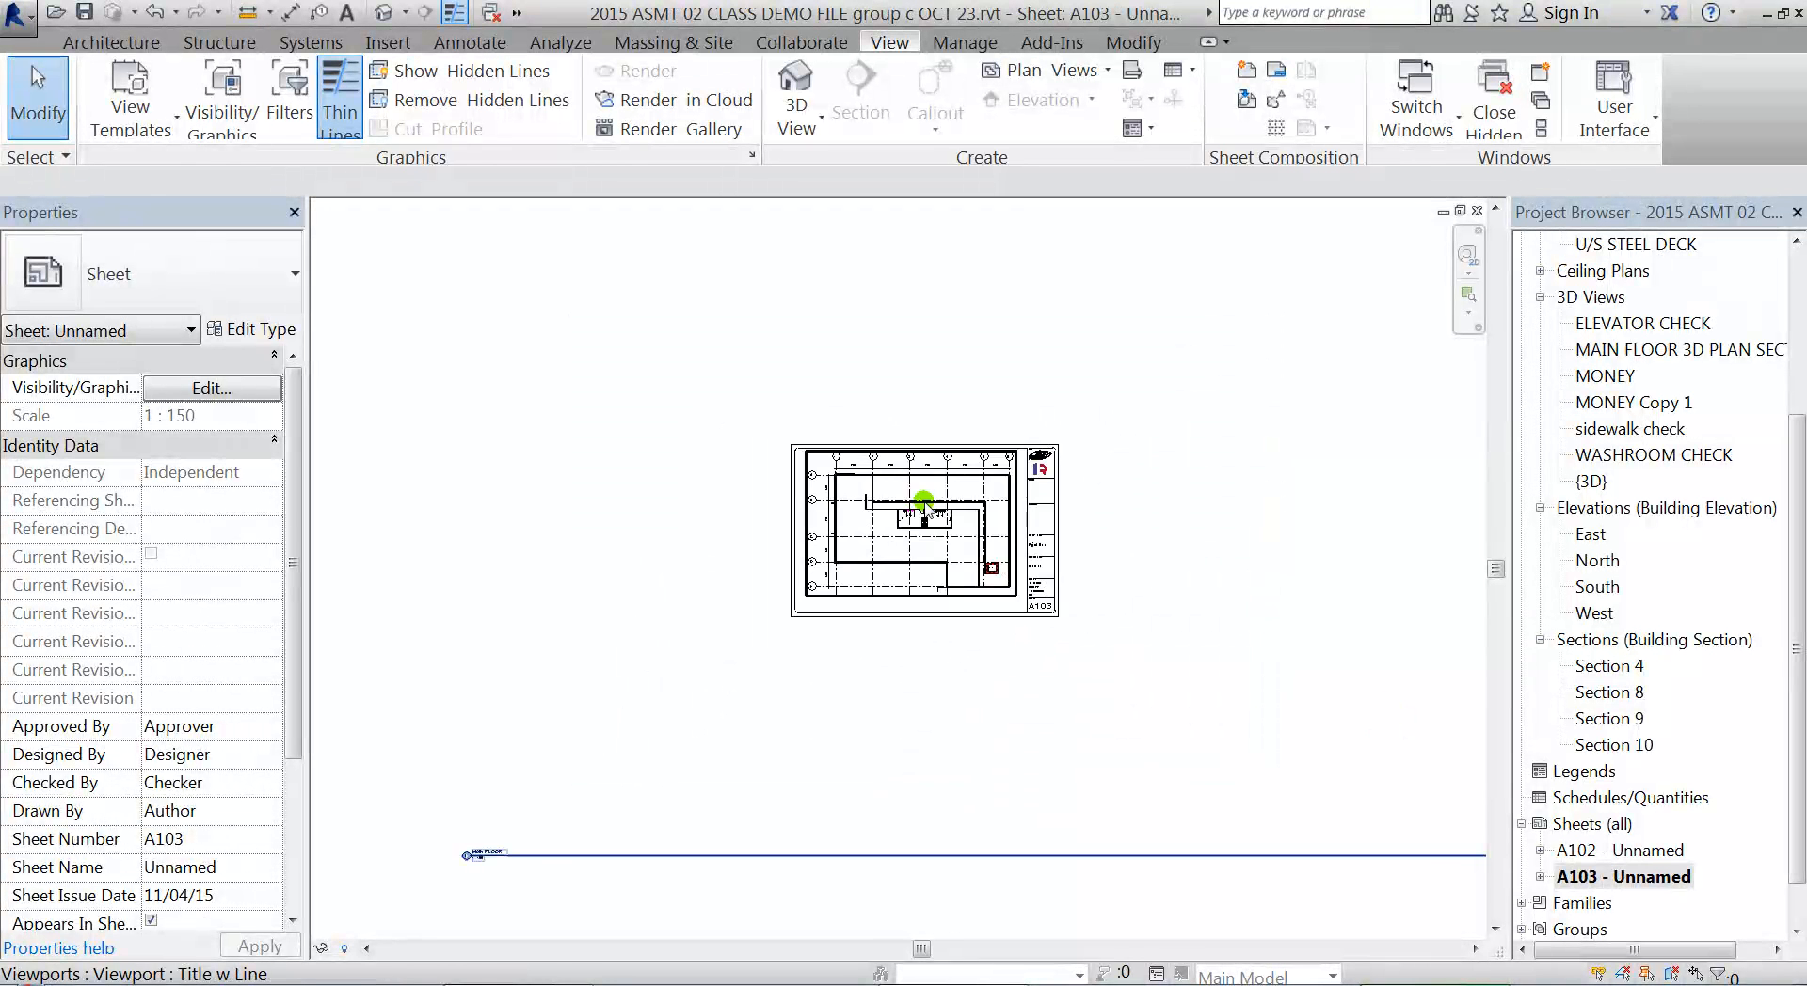
pyautogui.scroll(3, 885, 444)
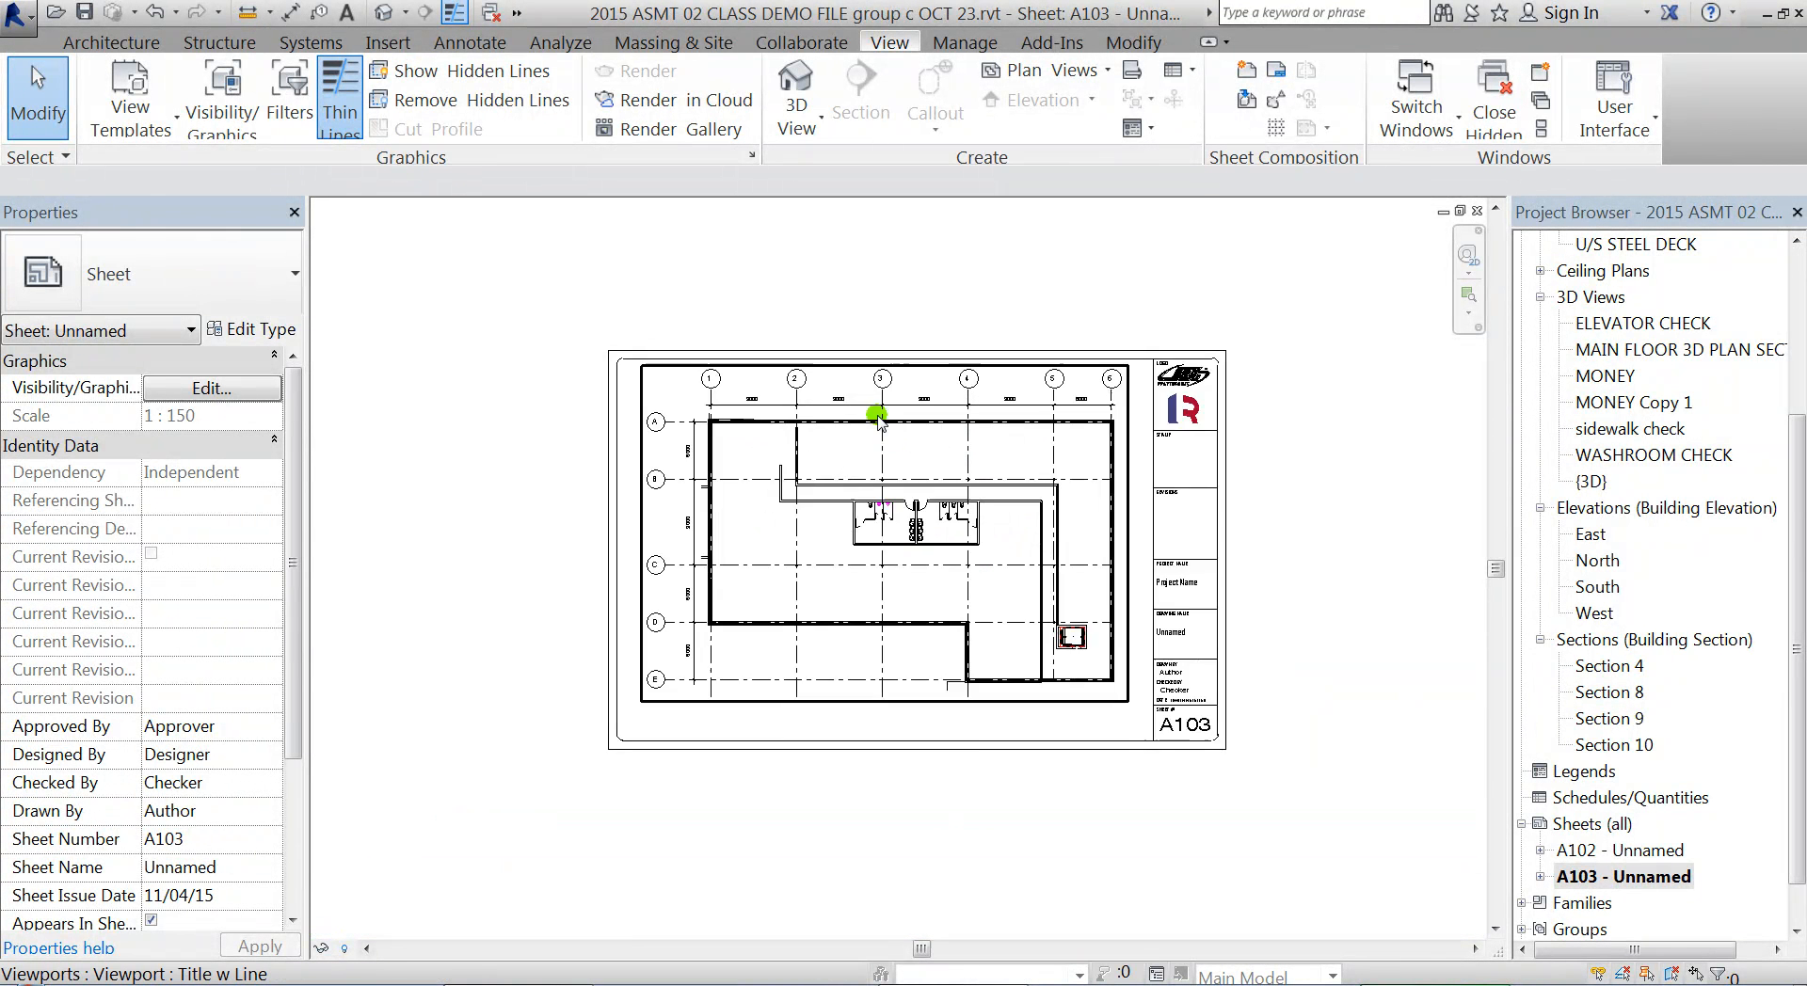
pyautogui.moveTo(1799, 486); pyautogui.dragTo(1799, 307)
pyautogui.doubleClick(1611, 375)
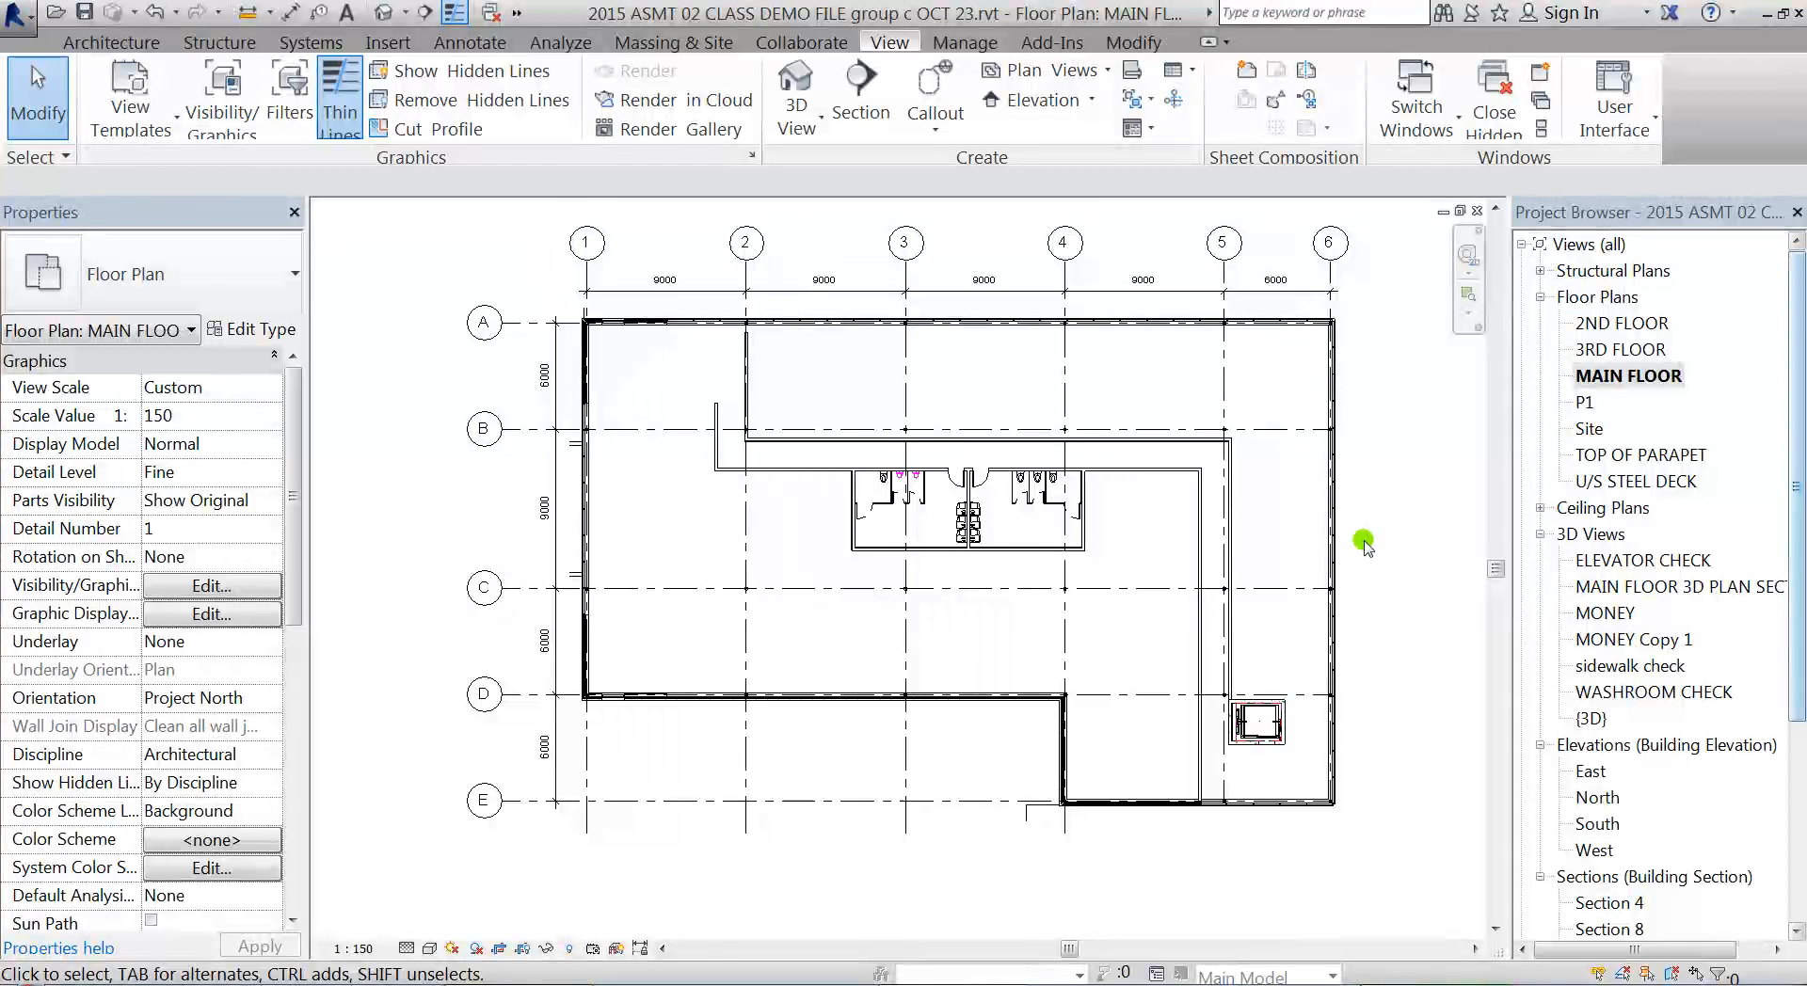
pyautogui.scroll(-1, 858, 382)
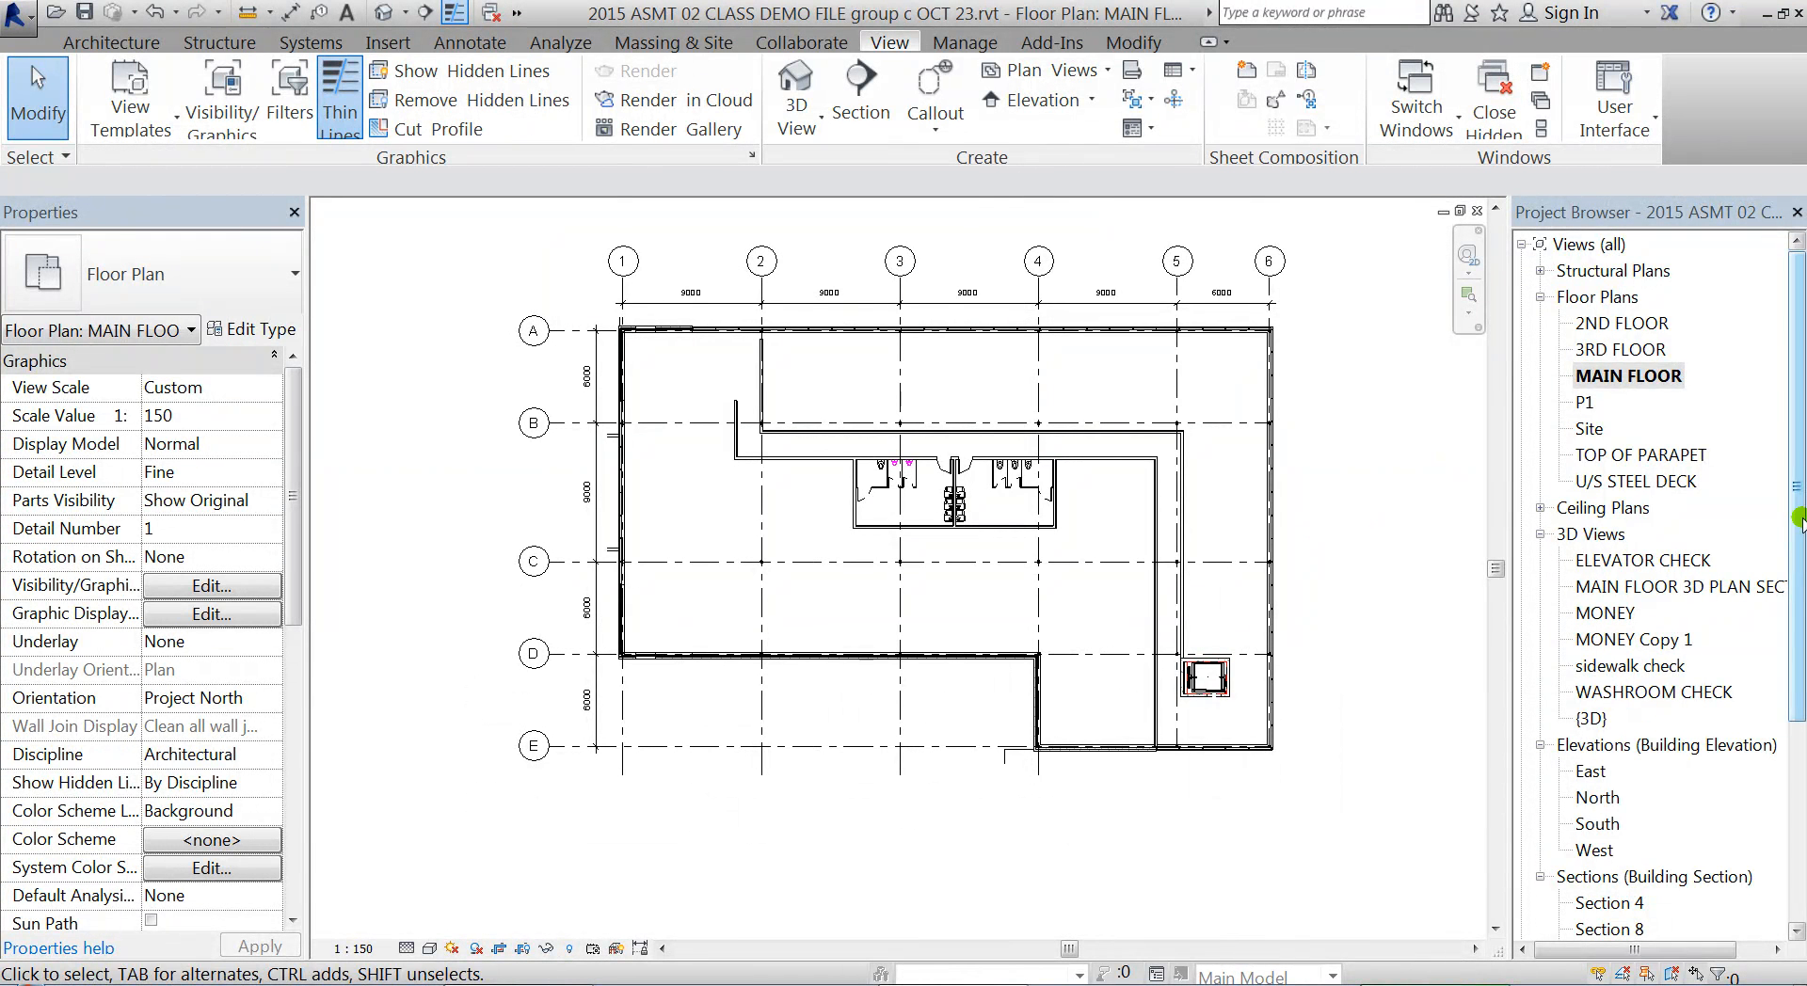
pyautogui.moveTo(1799, 517); pyautogui.dragTo(1799, 720)
pyautogui.doubleClick(1600, 823)
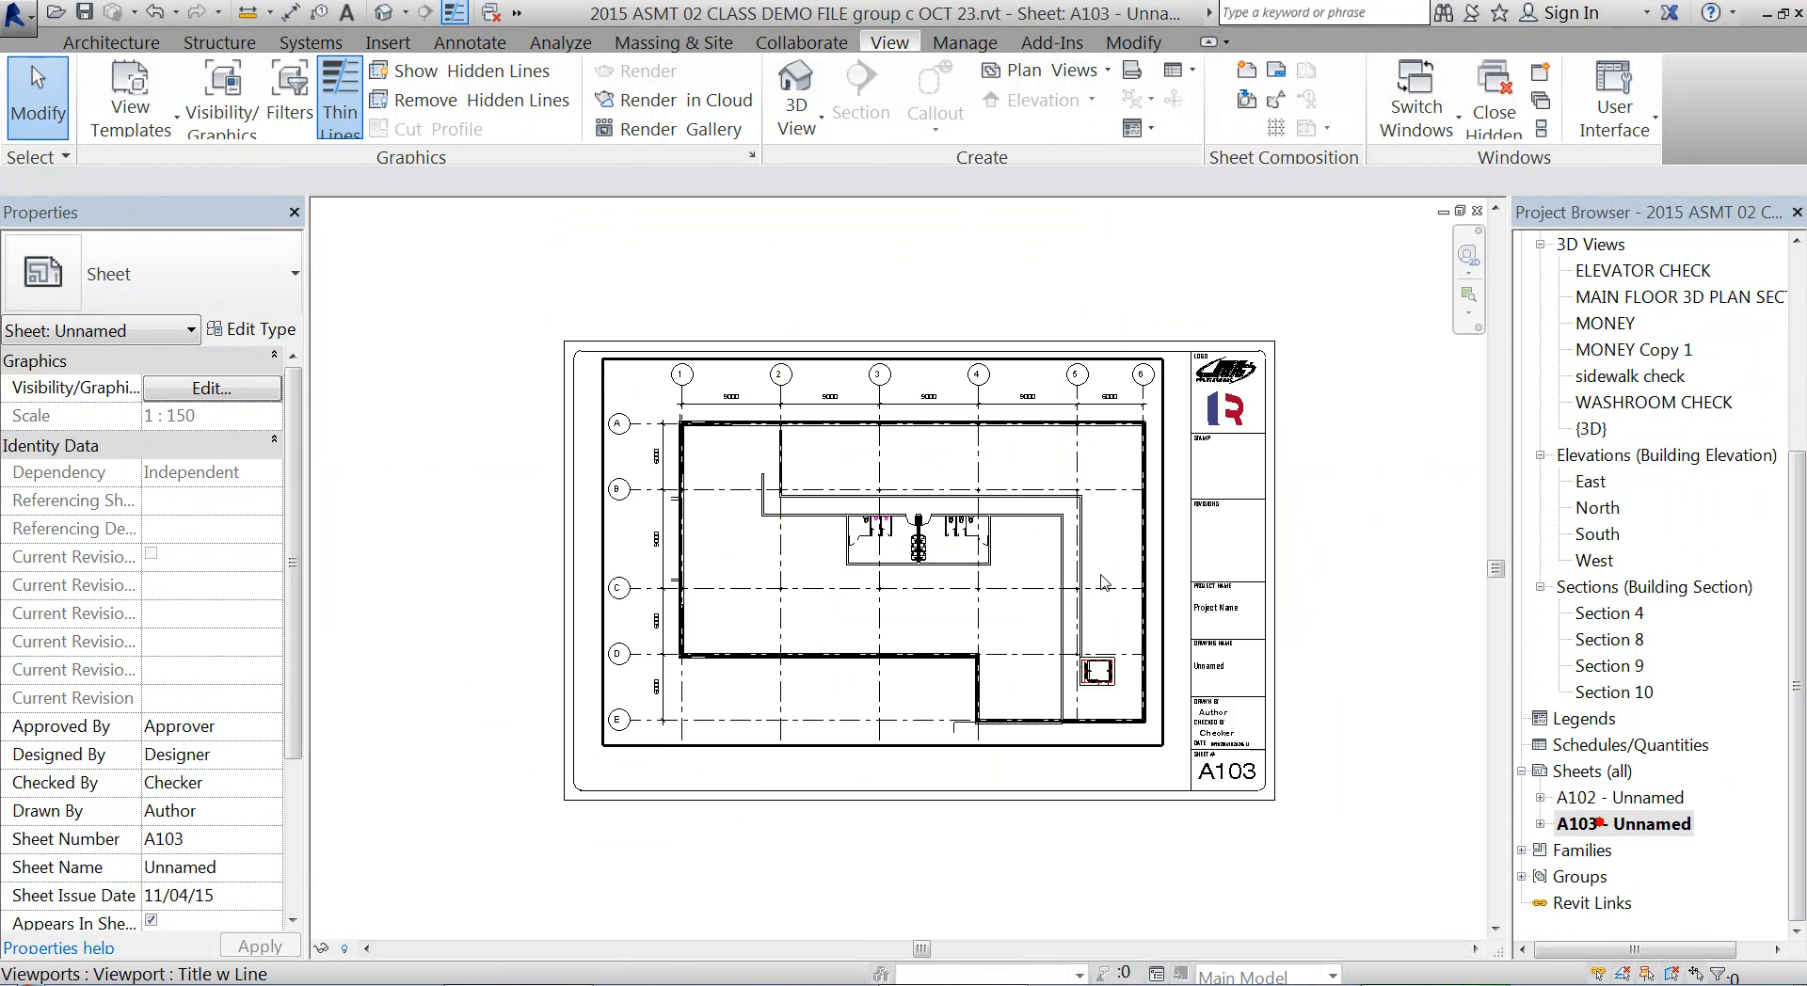
# Move the MAIN FLOOR view title from below the sheet to just under the plan's lower-left corner inside the title block
pyautogui.scroll(-8, 1099, 610)
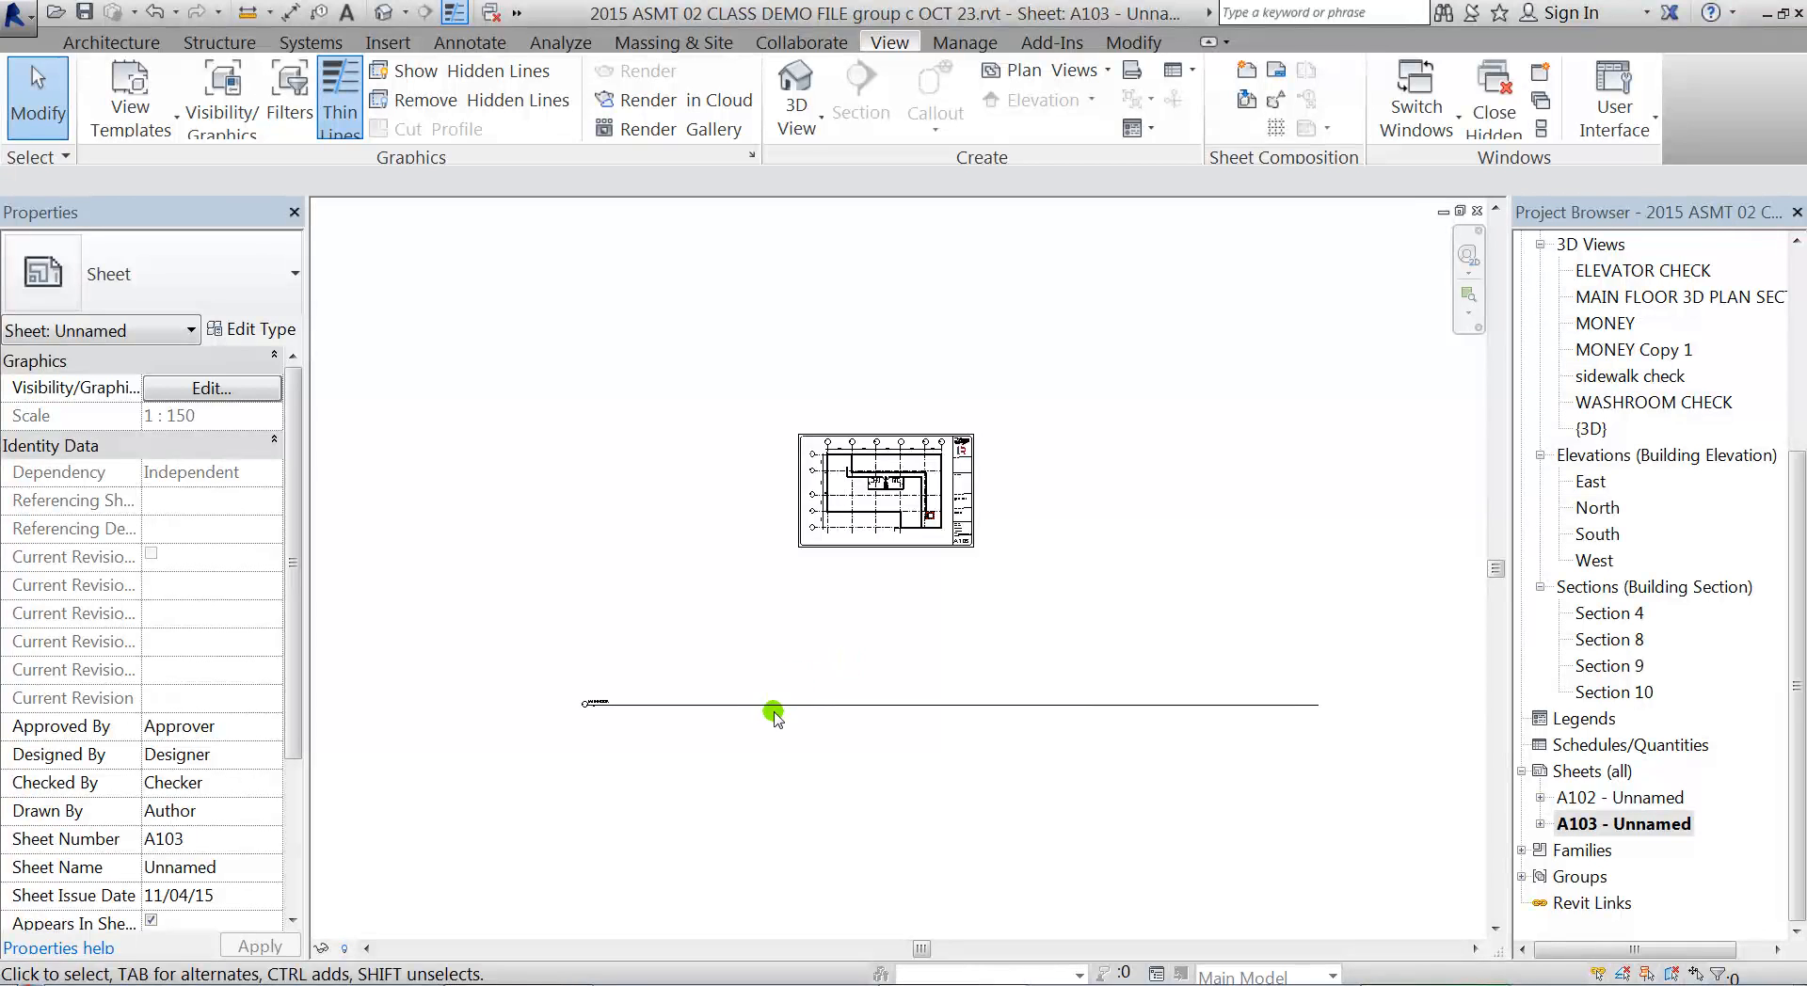
pyautogui.scroll(1, 882, 626)
pyautogui.scroll(2, 908, 595)
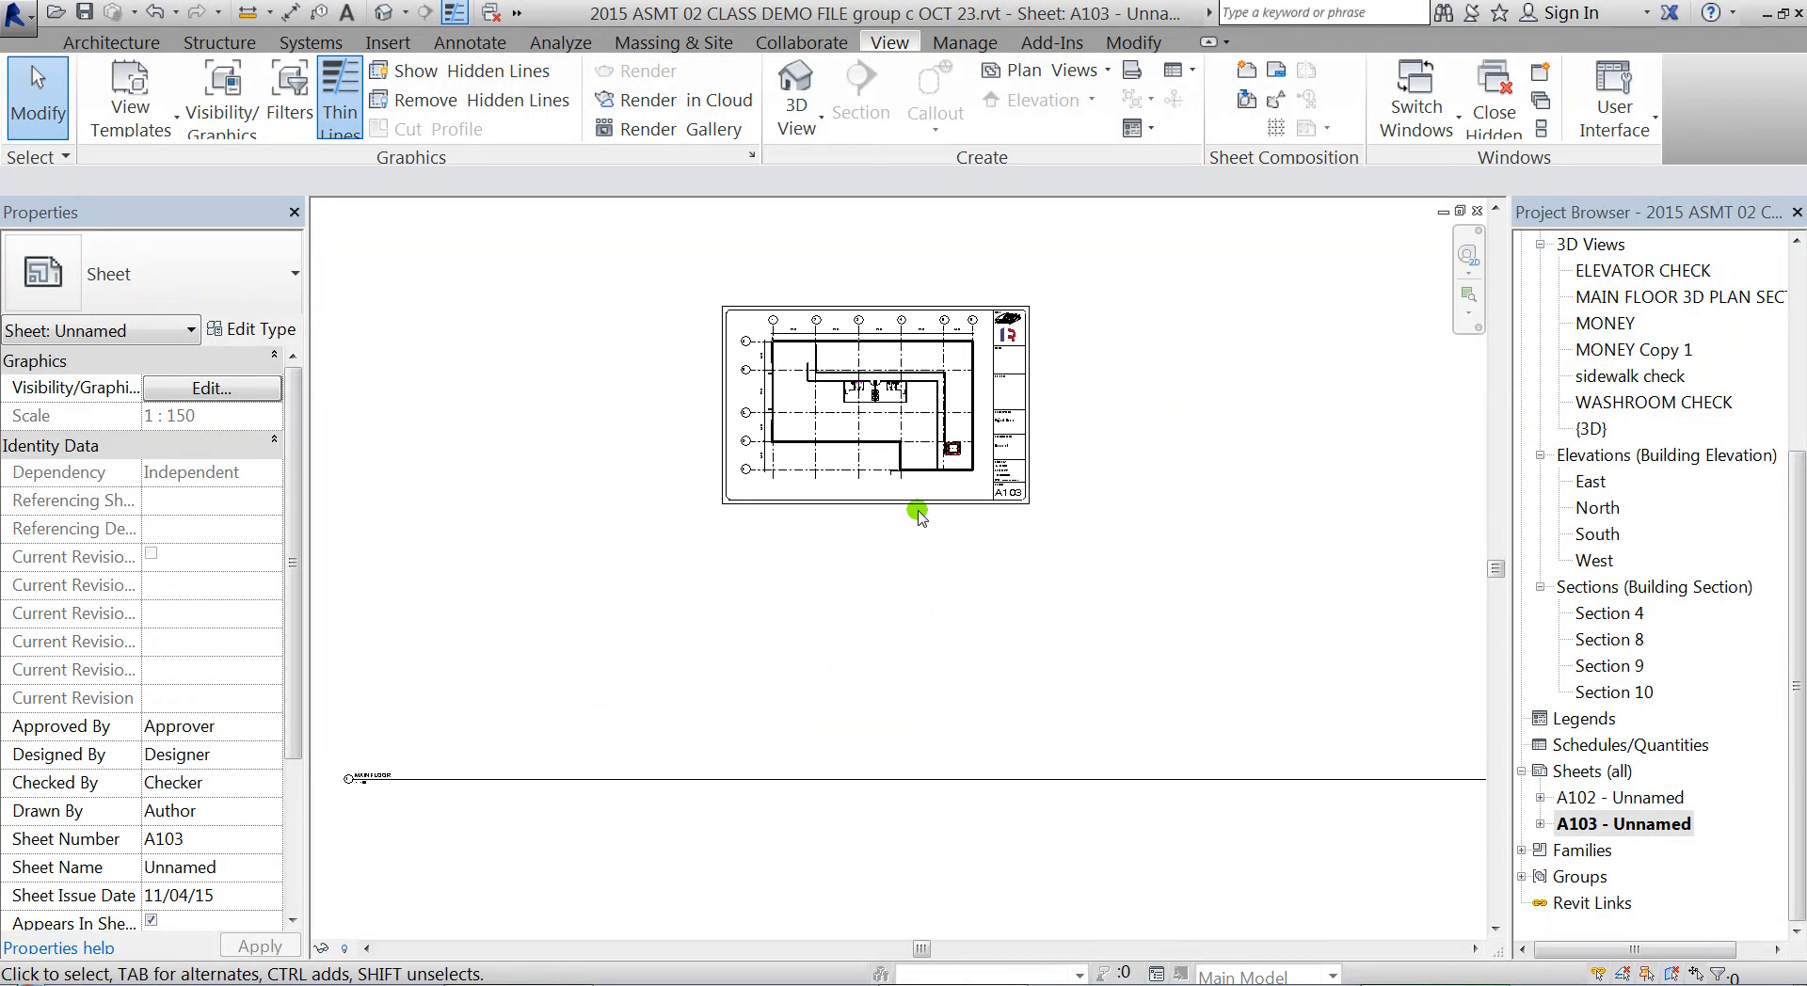
pyautogui.click(420, 777)
pyautogui.moveTo(409, 780); pyautogui.dragTo(805, 494)
pyautogui.moveTo(926, 481); pyautogui.dragTo(795, 584, button='middle')
pyautogui.scroll(-1, 810, 618)
pyautogui.scroll(3, 810, 618)
pyautogui.scroll(1, 555, 429)
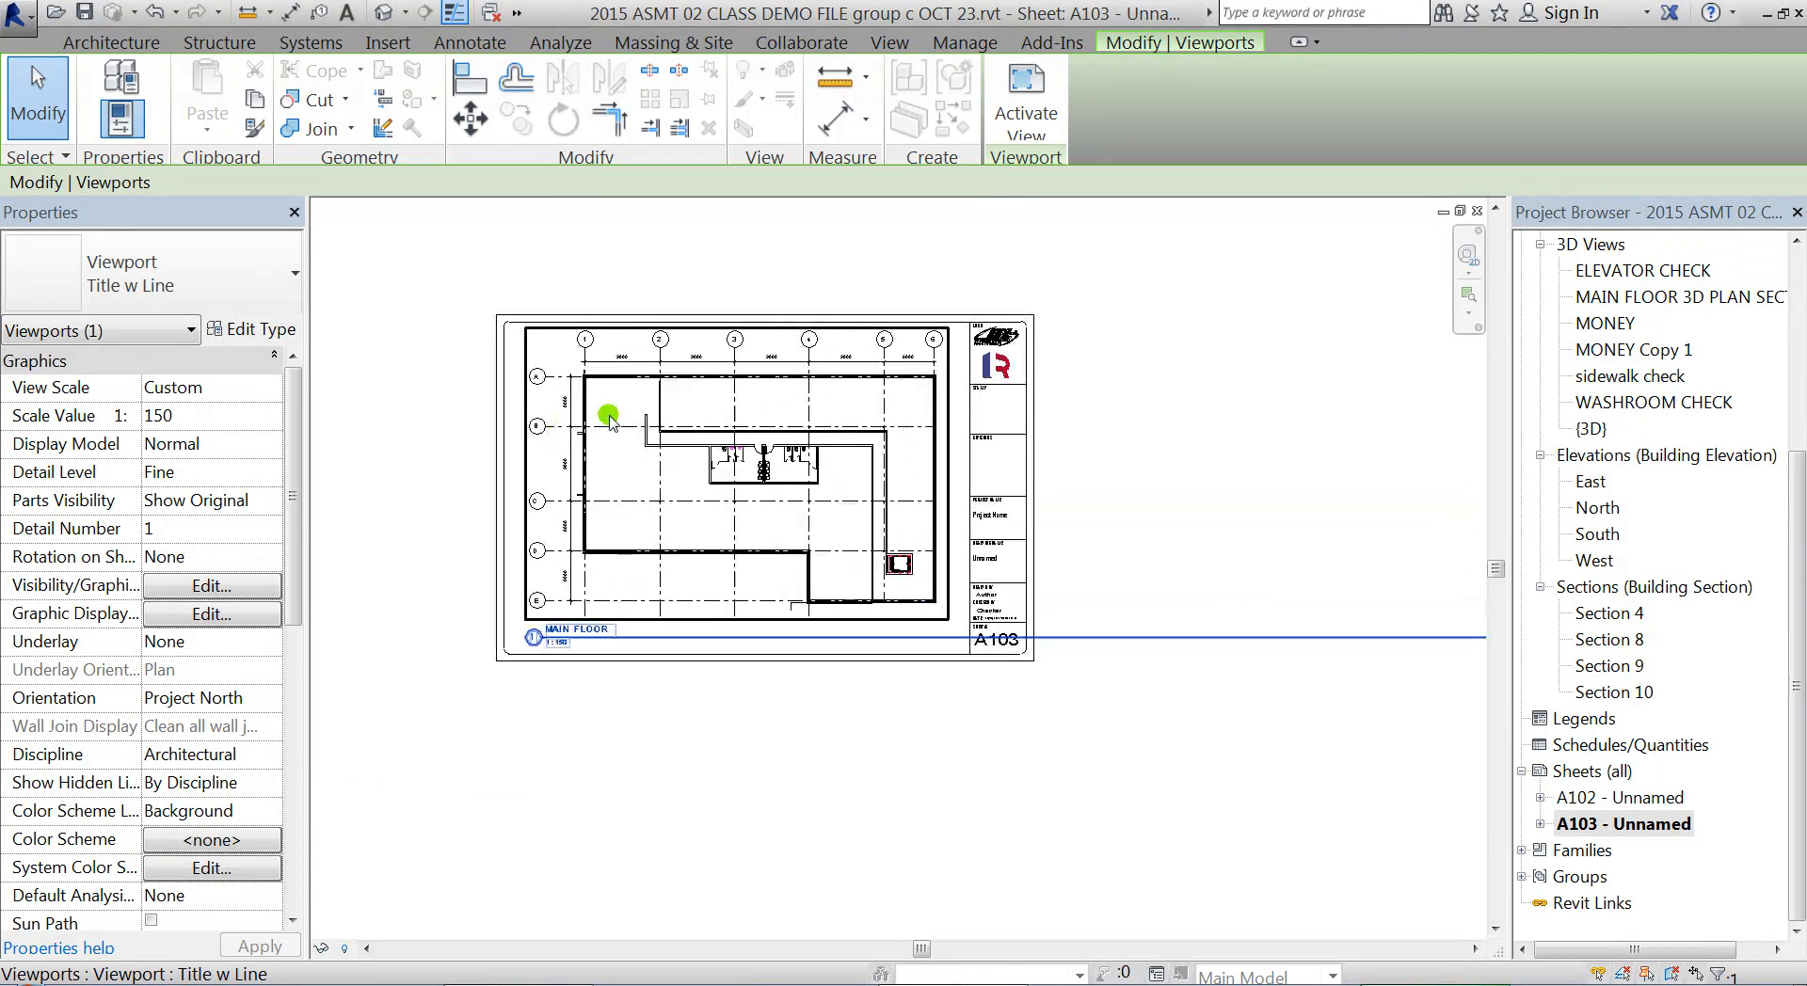
# Shorten the MAIN FLOOR view title's line so it ends at the title text
pyautogui.scroll(-2, 577, 612)
pyautogui.moveTo(1142, 661); pyautogui.dragTo(941, 619, button='middle')
pyautogui.scroll(-2, 941, 619)
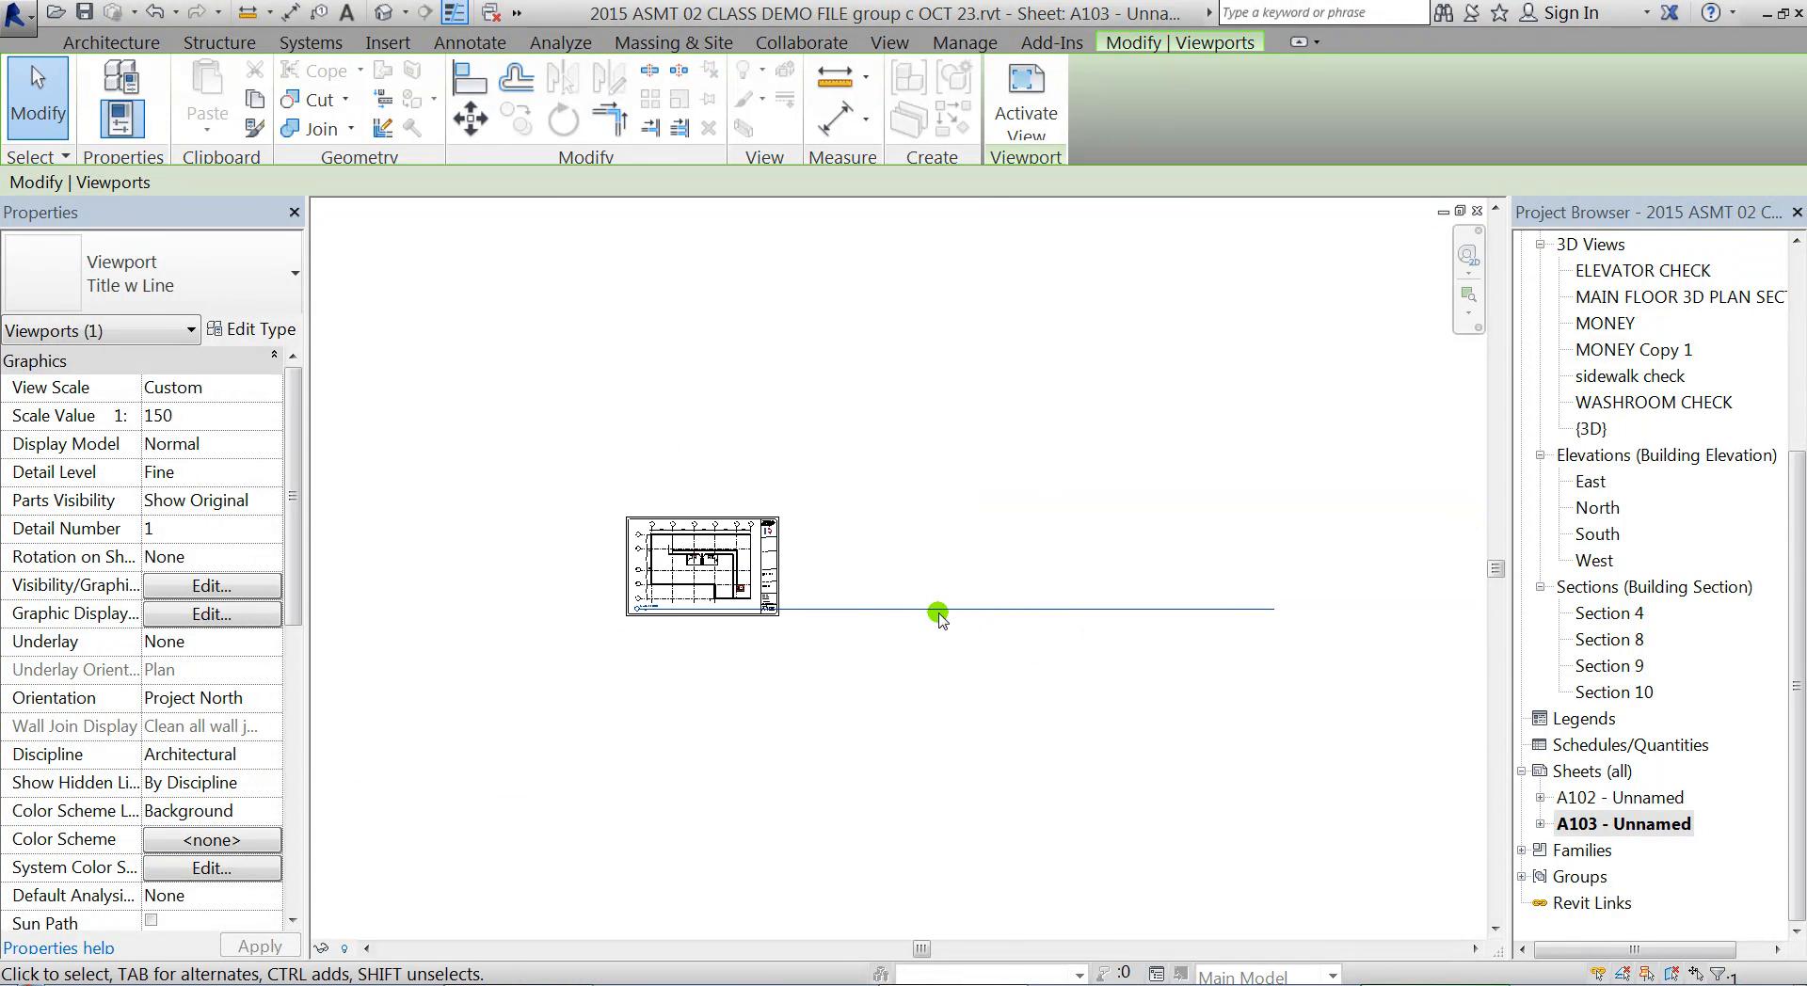
pyautogui.scroll(3, 729, 574)
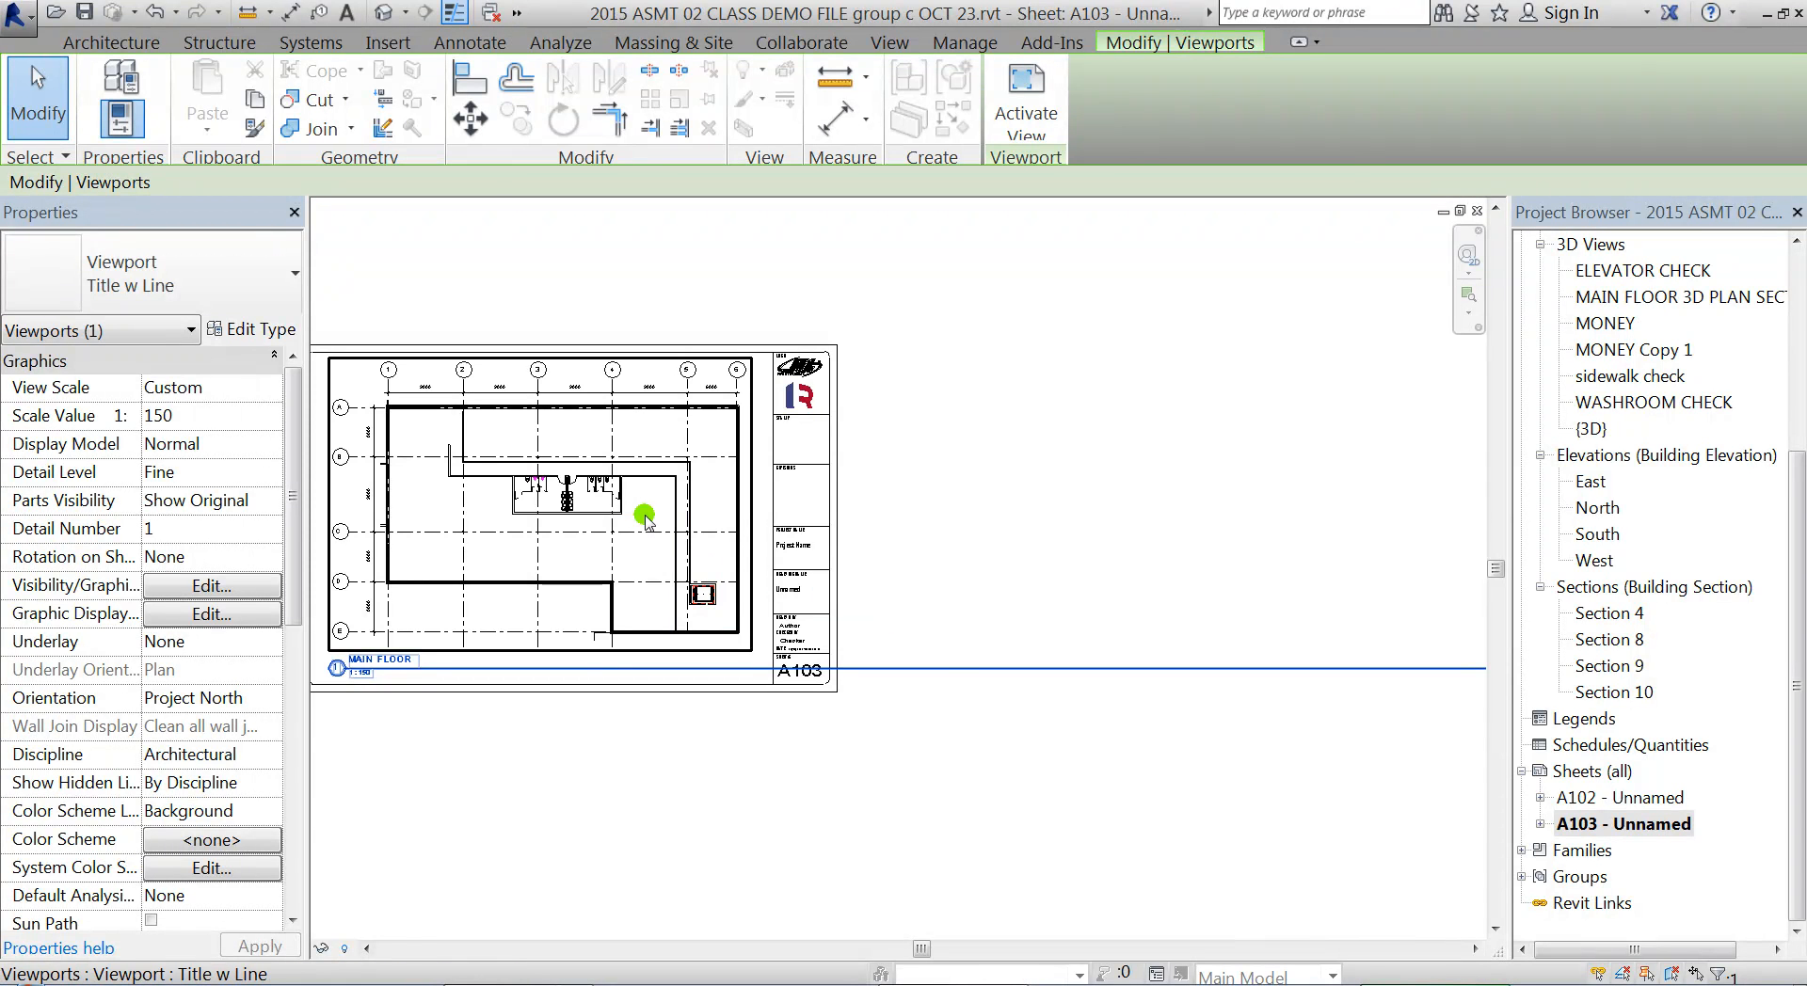
pyautogui.click(607, 508)
pyautogui.scroll(-3, 607, 508)
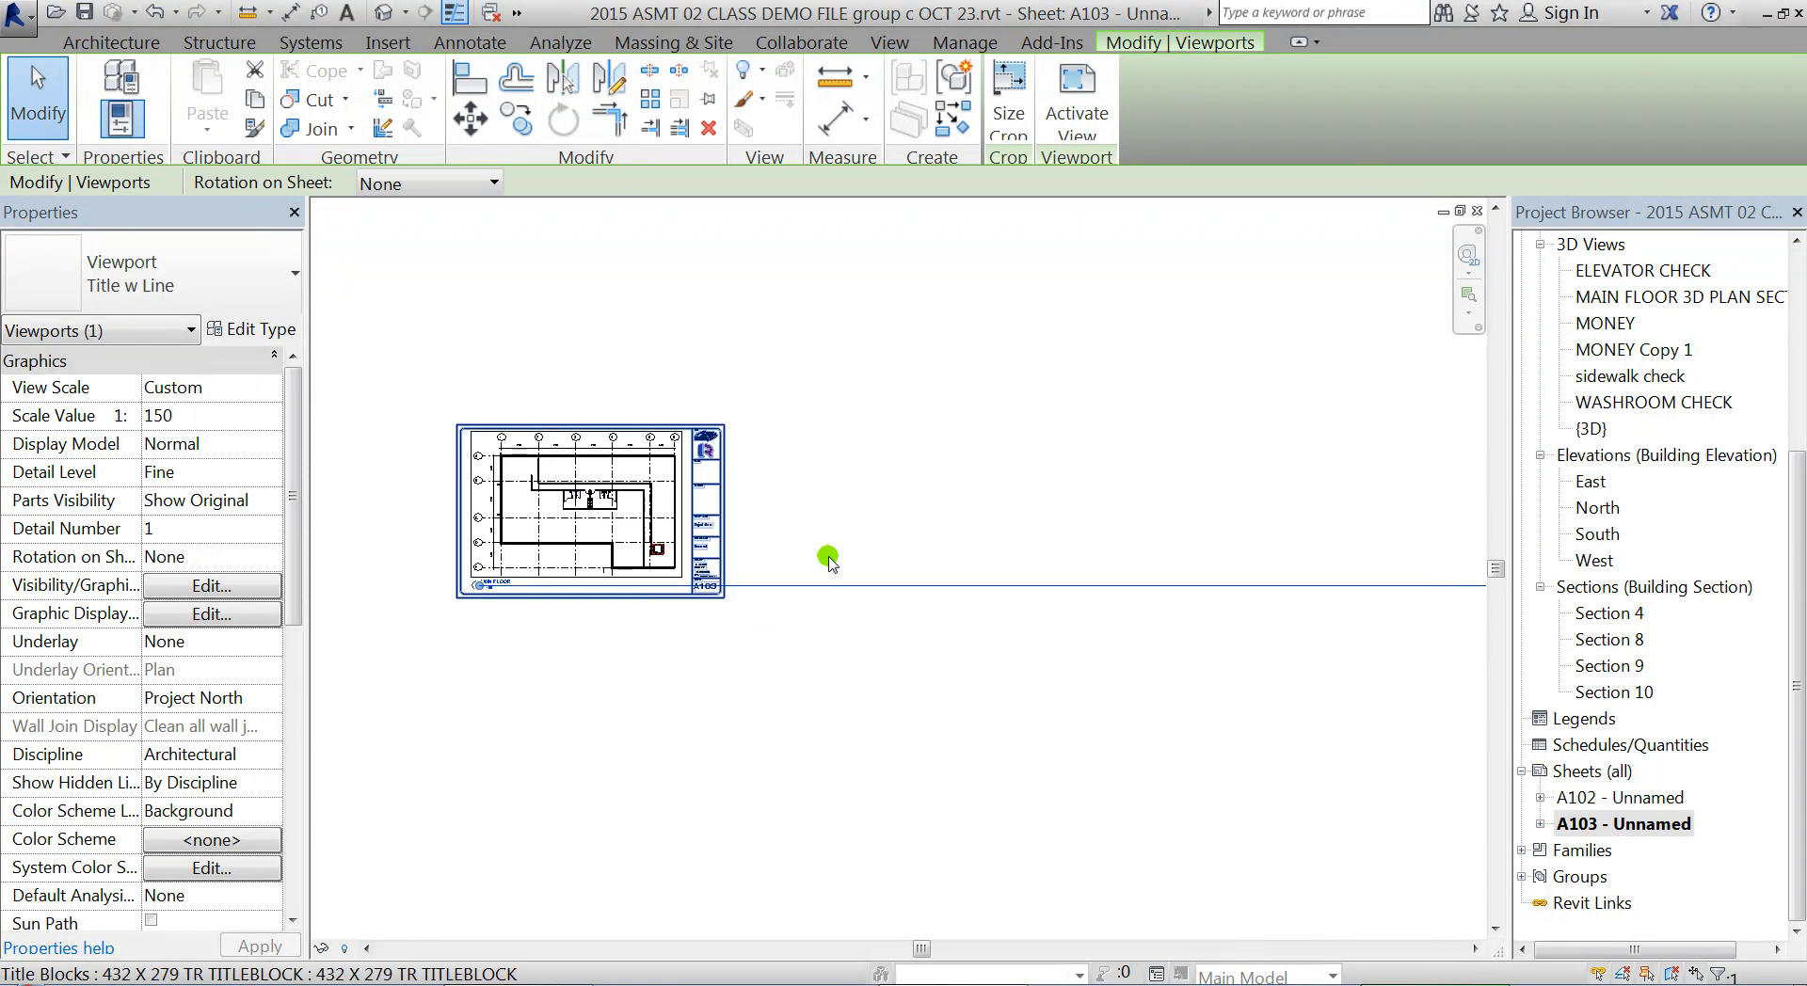
pyautogui.moveTo(1391, 605); pyautogui.dragTo(1205, 601, button='middle')
pyautogui.moveTo(1407, 581); pyautogui.dragTo(731, 564)
pyautogui.scroll(3, 377, 617)
pyautogui.scroll(6, 354, 568)
pyautogui.scroll(-7, 655, 717)
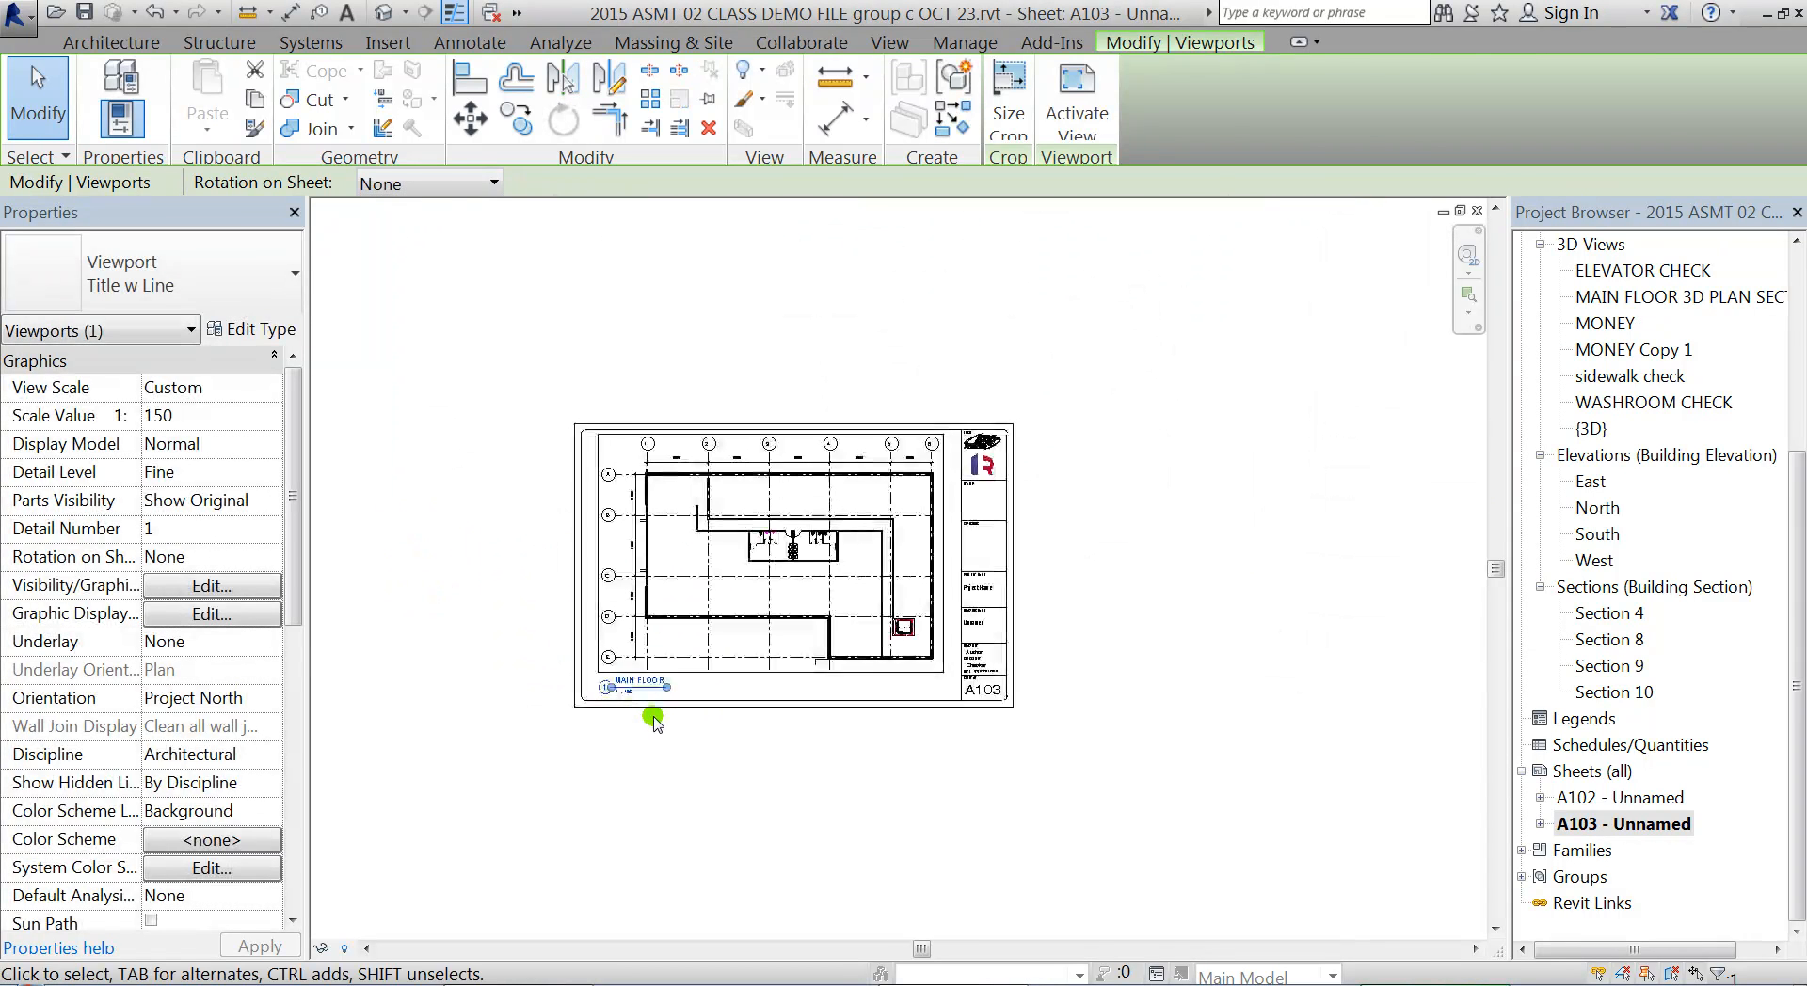
pyautogui.click(860, 815)
pyautogui.scroll(2, 796, 635)
pyautogui.moveTo(737, 635); pyautogui.dragTo(768, 641, button='middle')
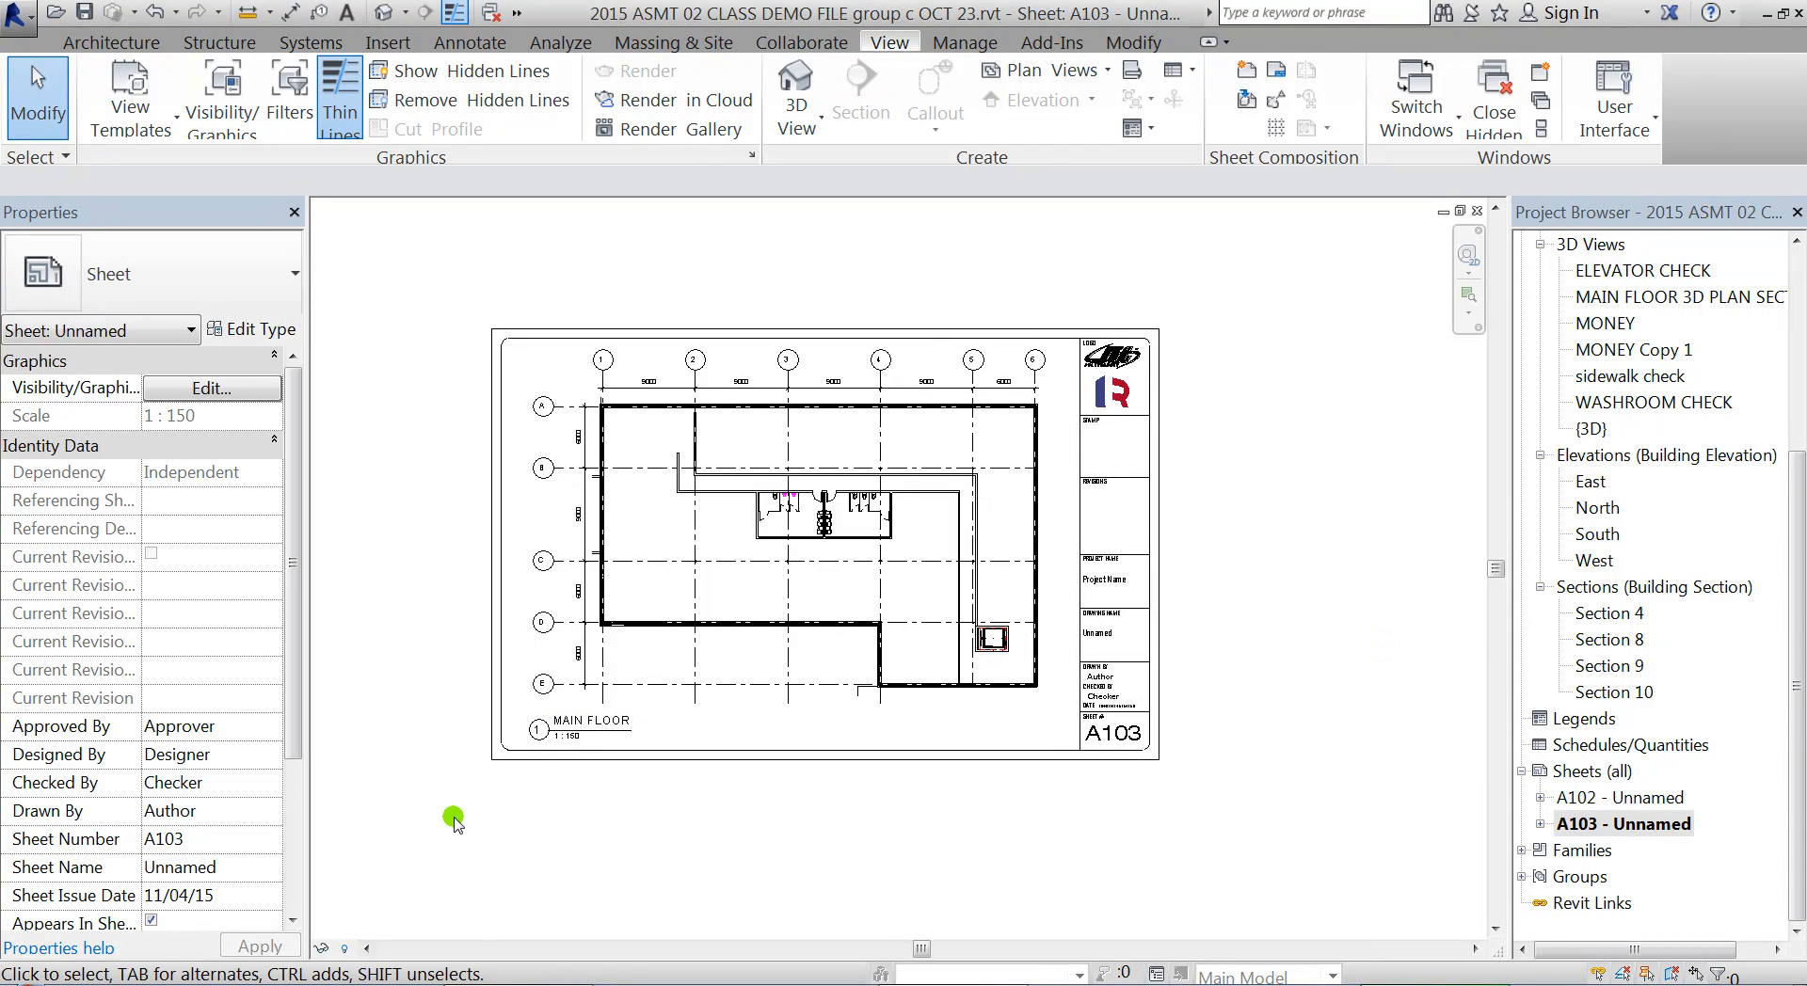
pyautogui.scroll(7, 498, 753)
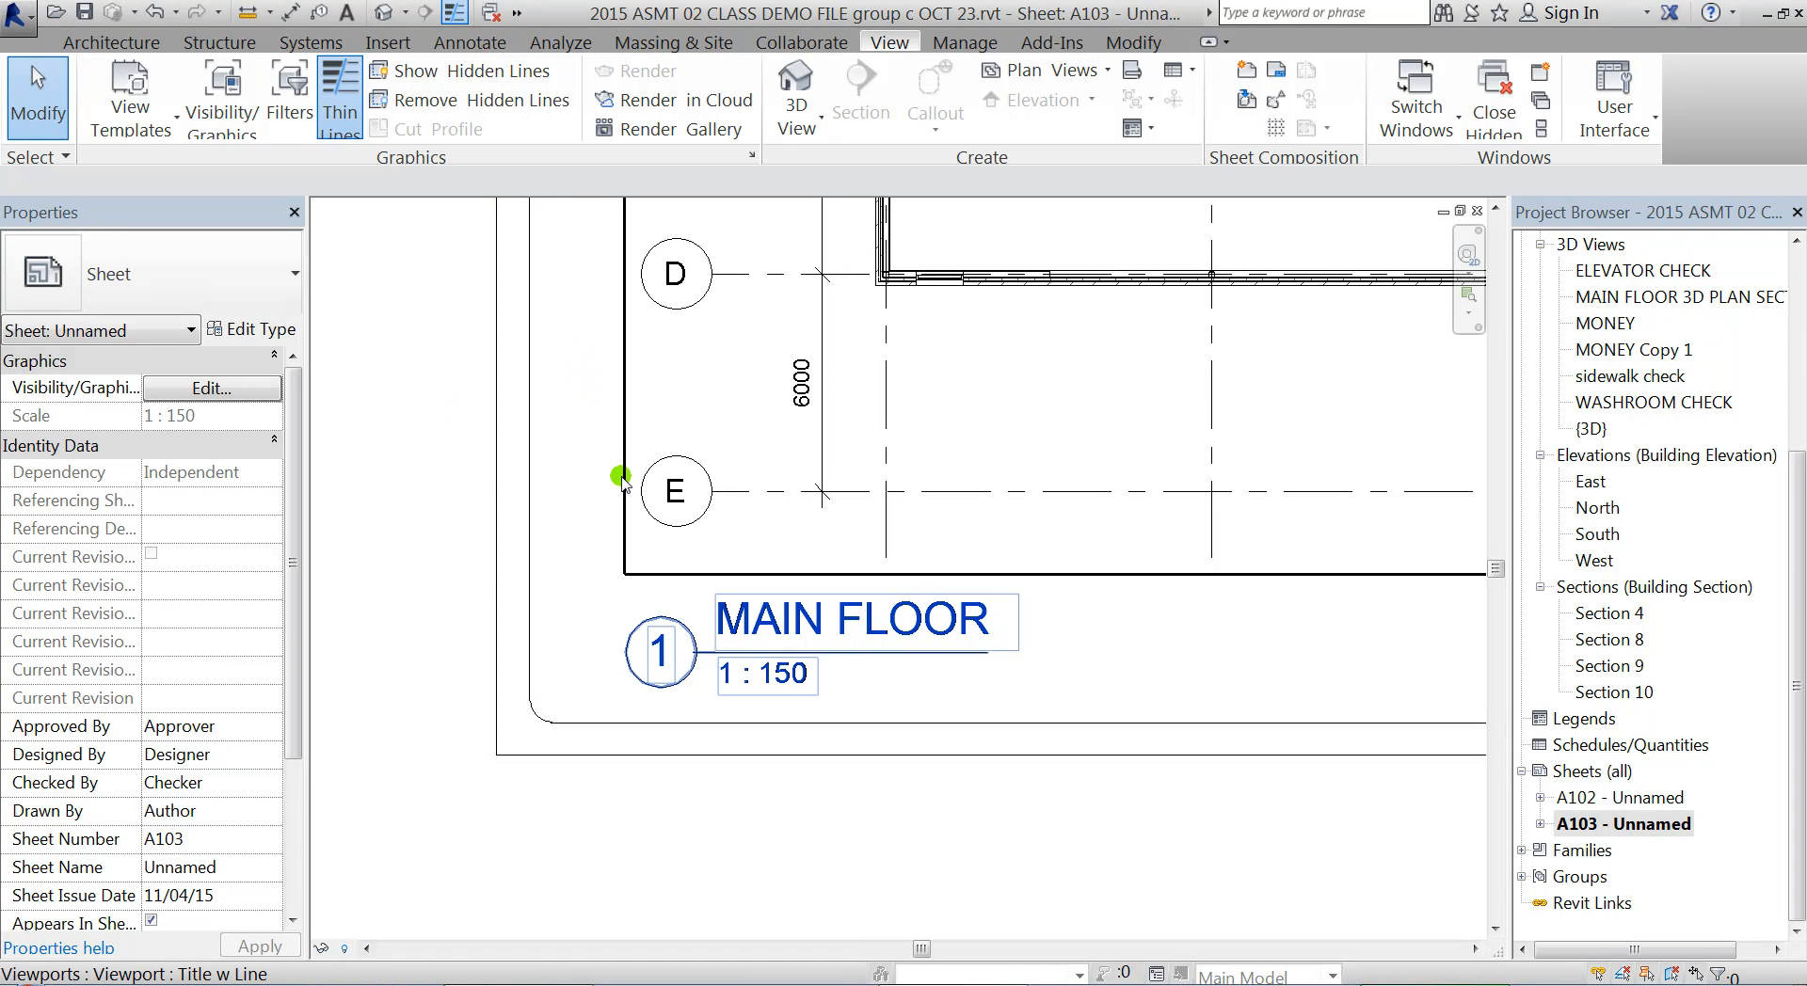
# Start opening a family file and browse to the ProgramData\Autodesk\RVT 2016 folder on the C: drive
pyautogui.click(55, 13)
pyautogui.click(640, 125)
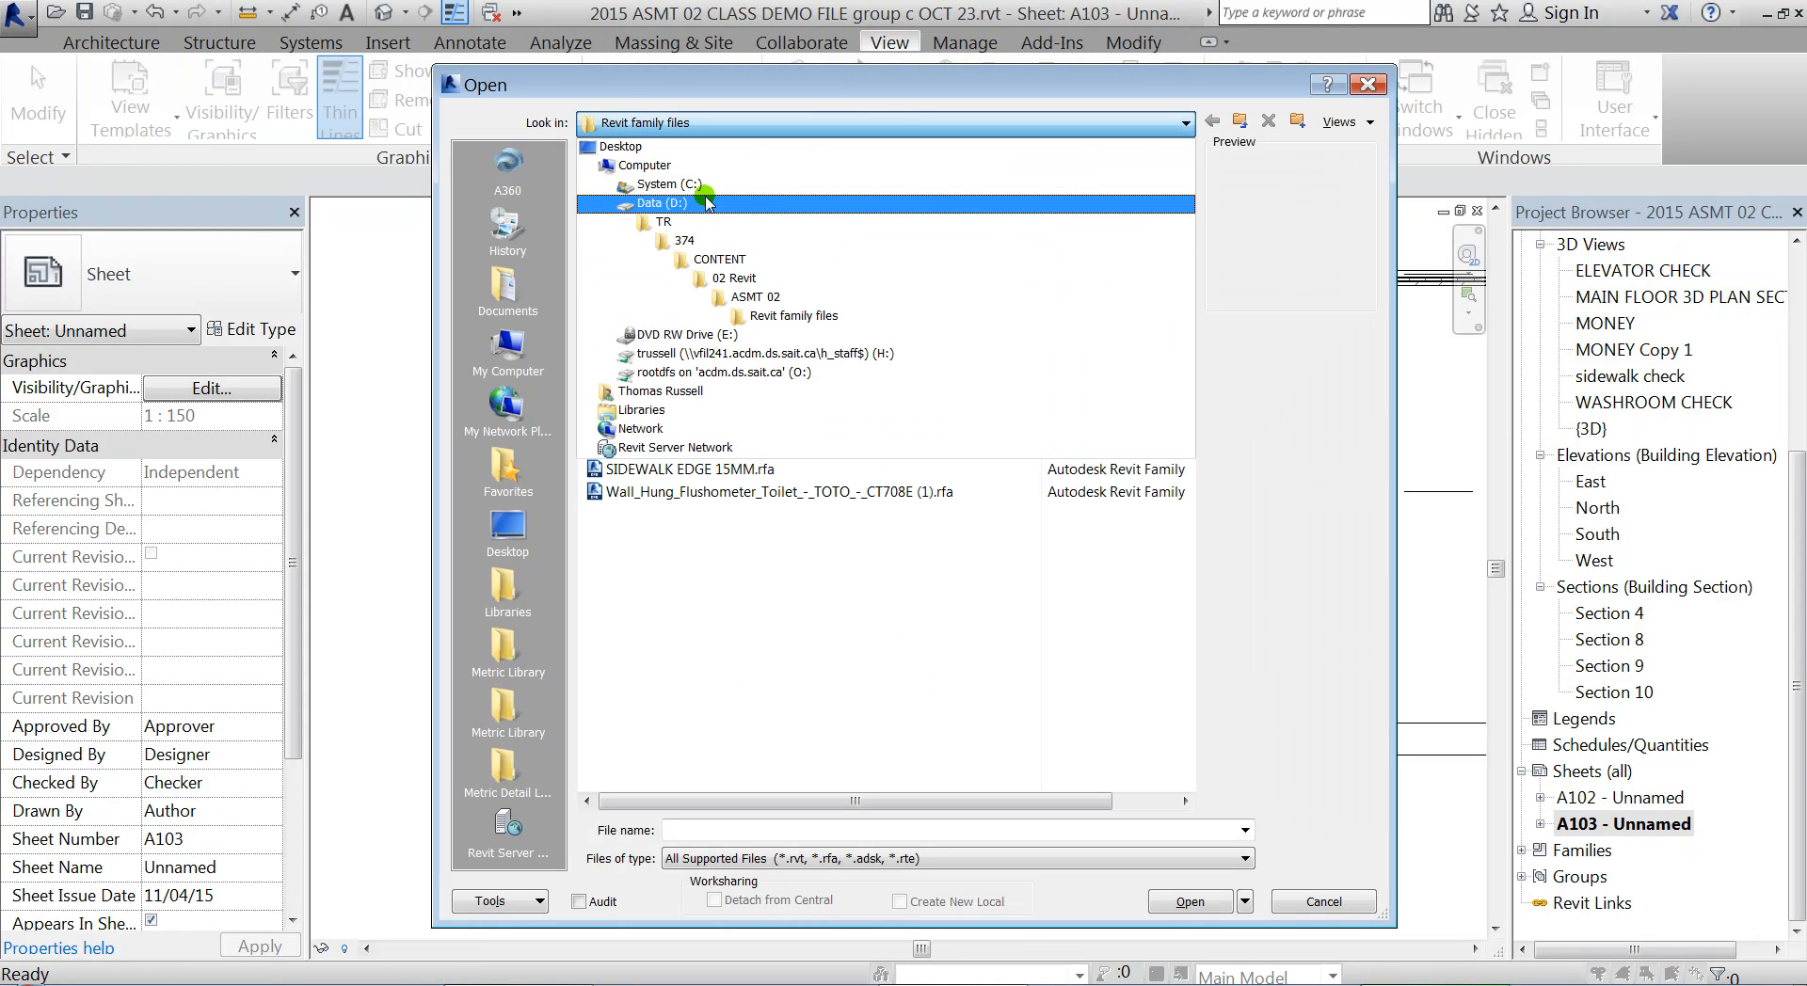
pyautogui.click(674, 199)
pyautogui.click(669, 491)
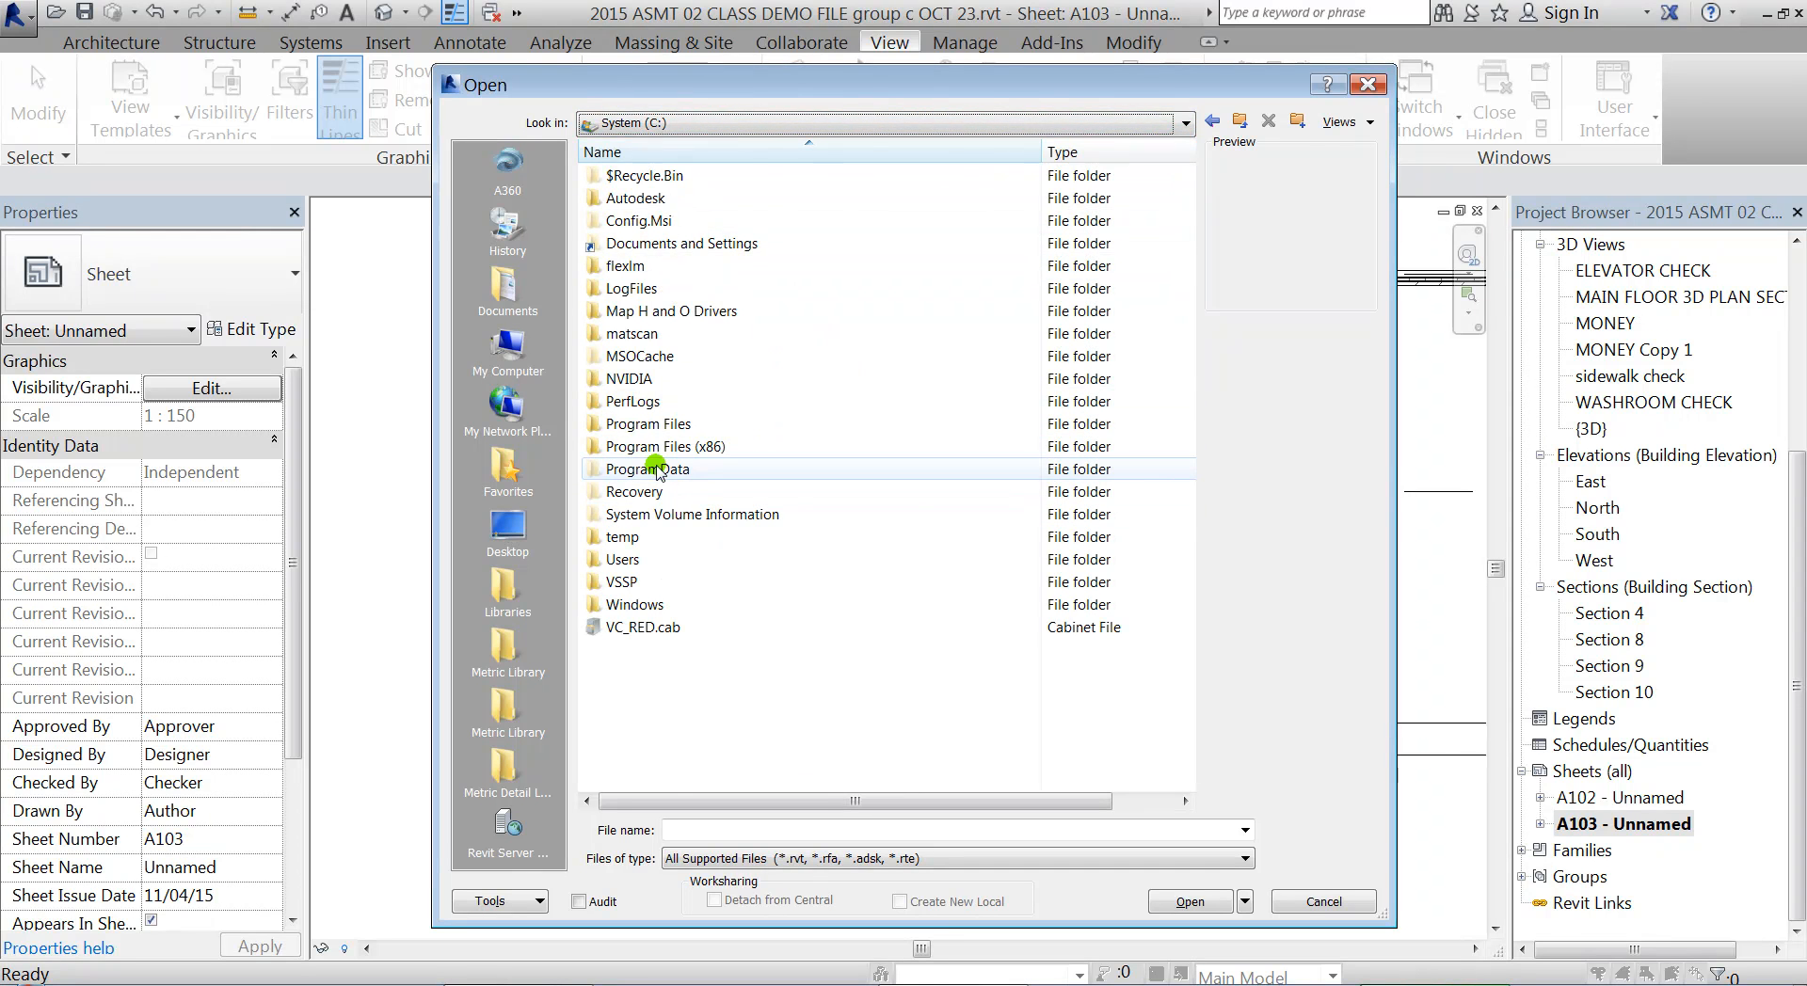
pyautogui.doubleClick(658, 469)
pyautogui.click(668, 266)
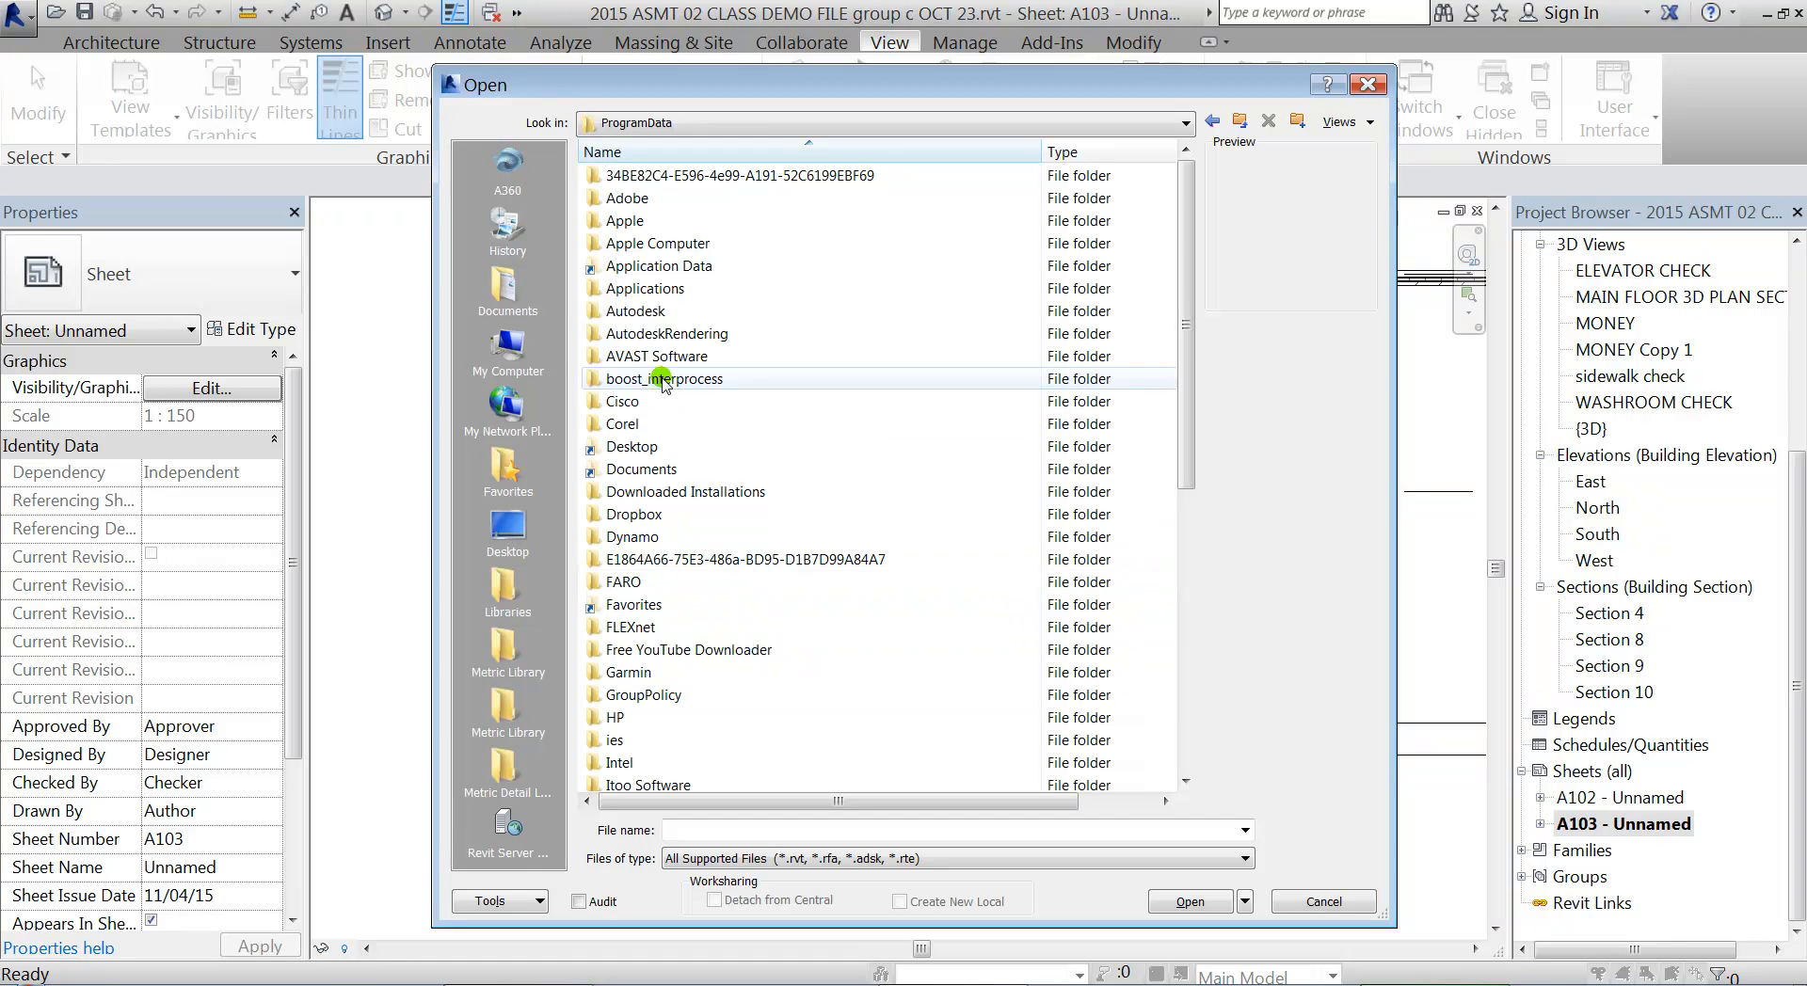
pyautogui.doubleClick(650, 310)
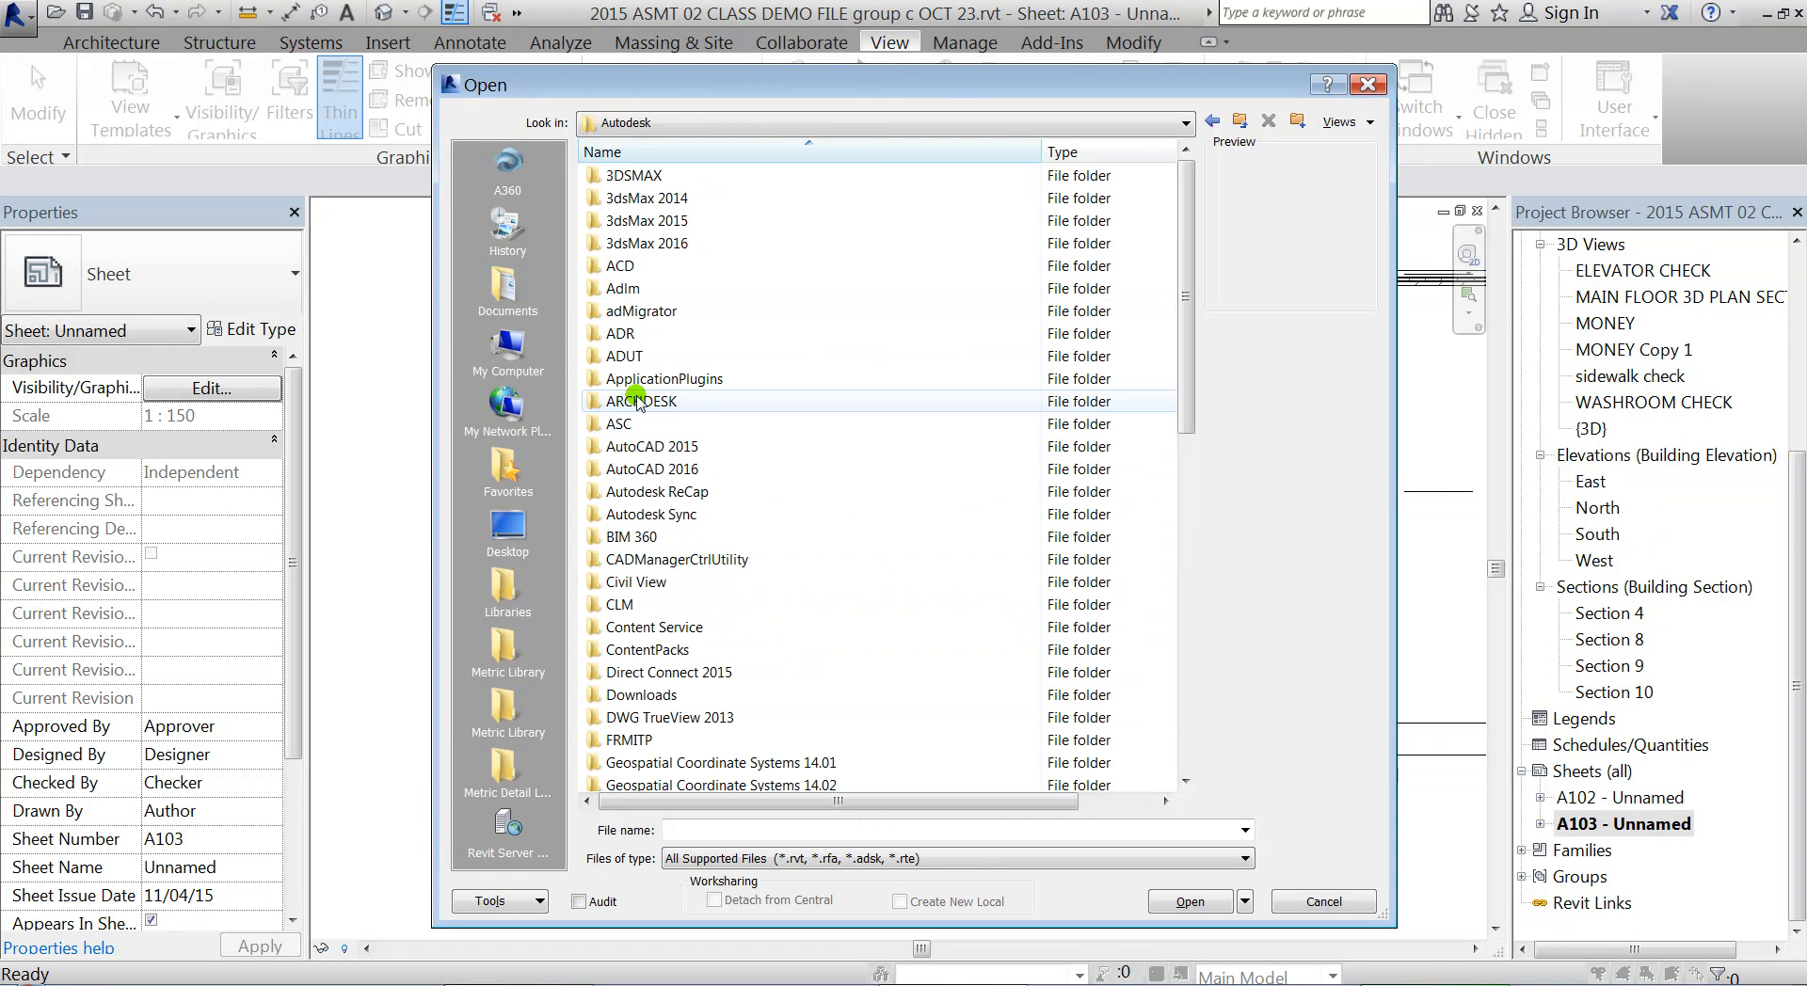
pyautogui.scroll(-13, 631, 404)
pyautogui.doubleClick(652, 494)
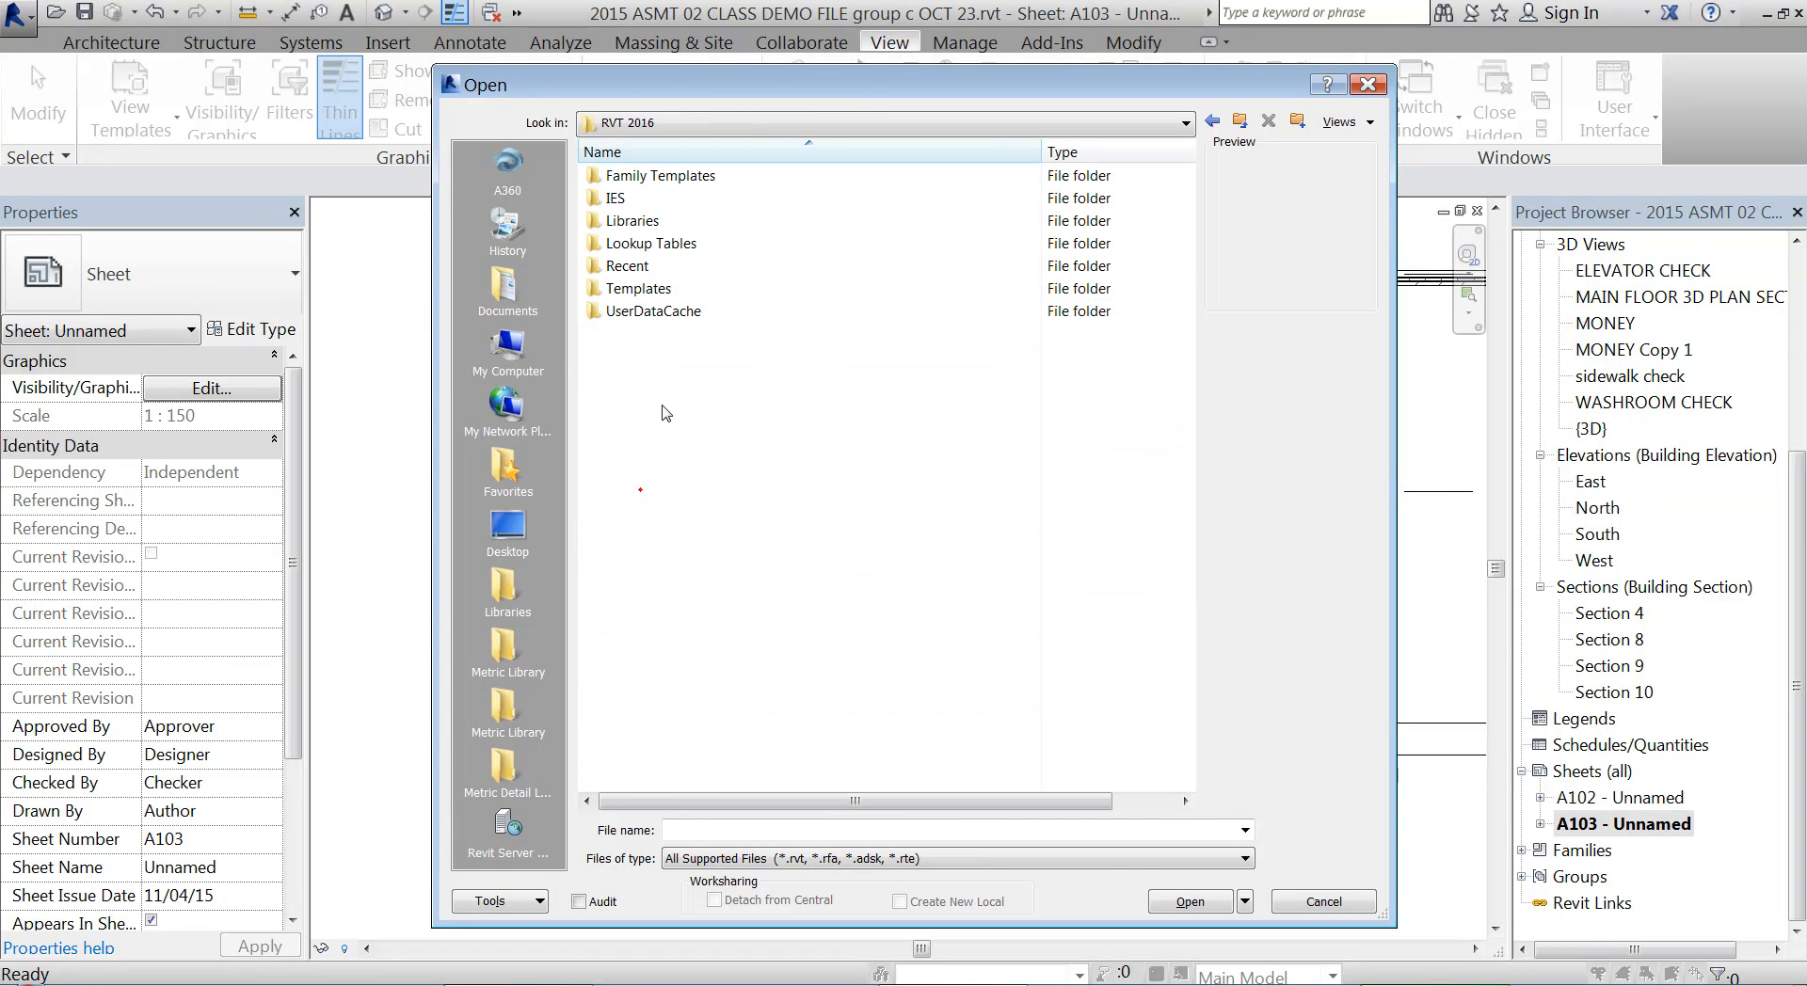
# Open the M_View Title w Sheet.rfa family from the Annotations folder of the Canada library
pyautogui.doubleClick(631, 220)
pyautogui.doubleClick(629, 177)
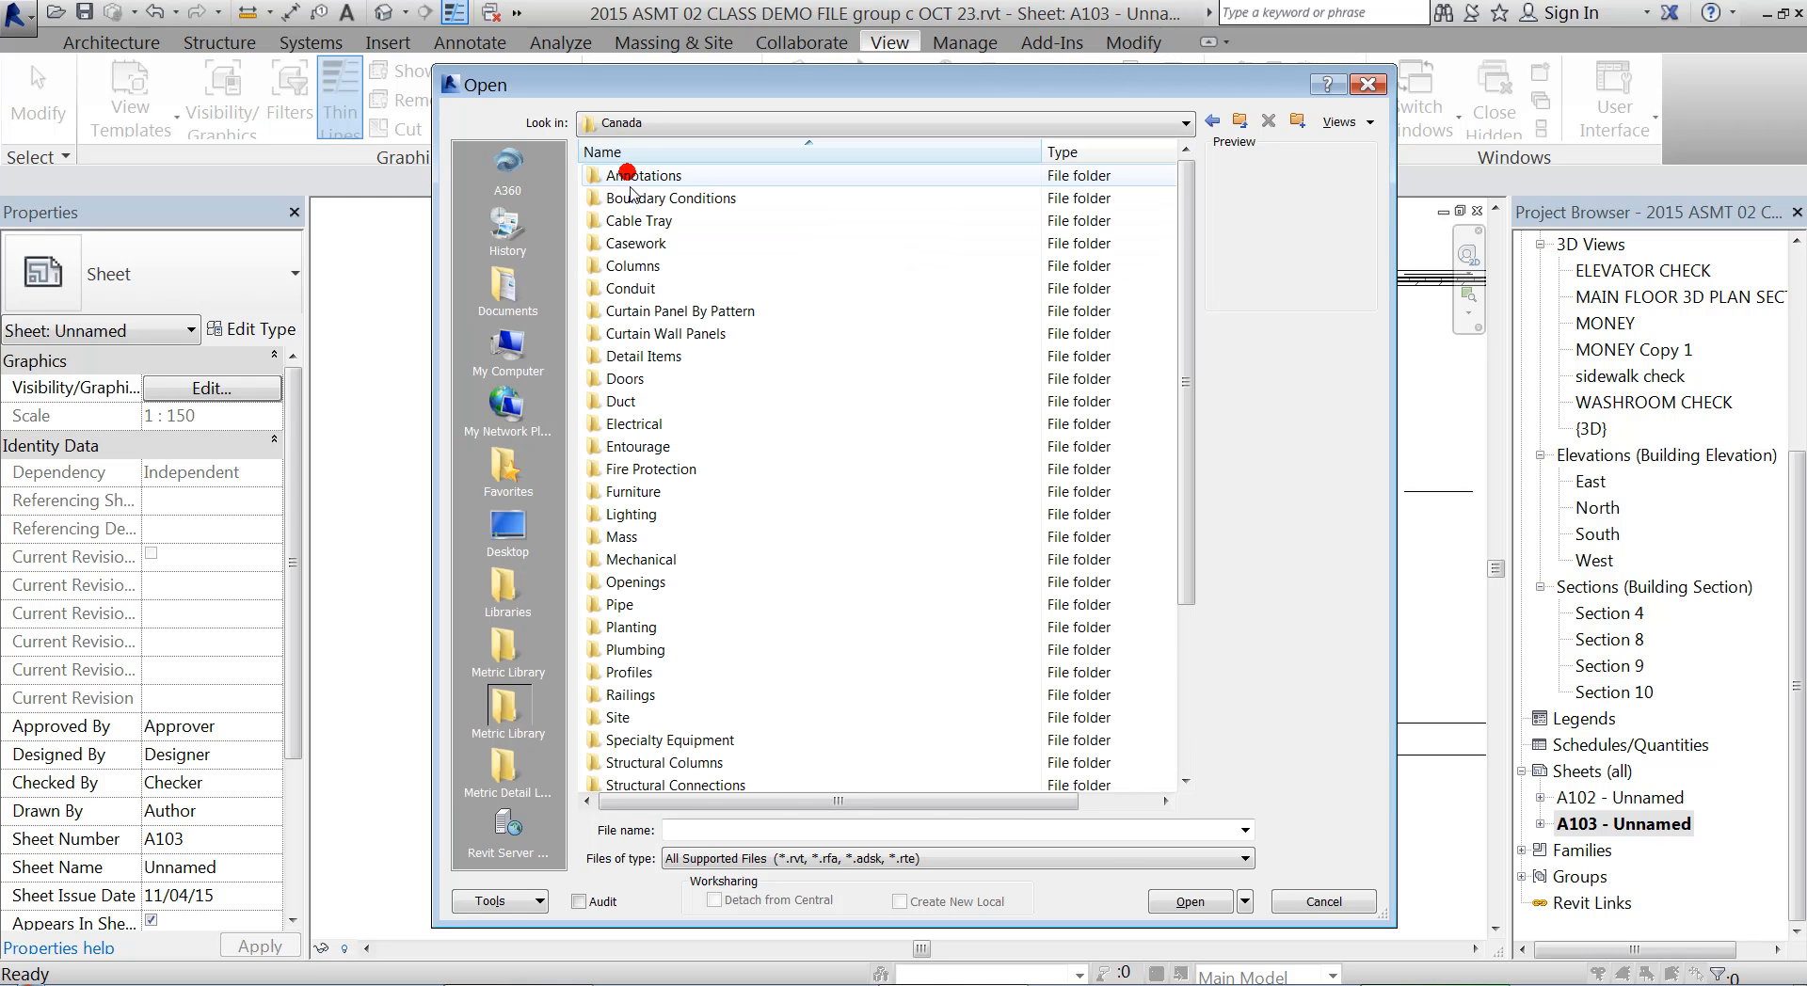
pyautogui.doubleClick(629, 177)
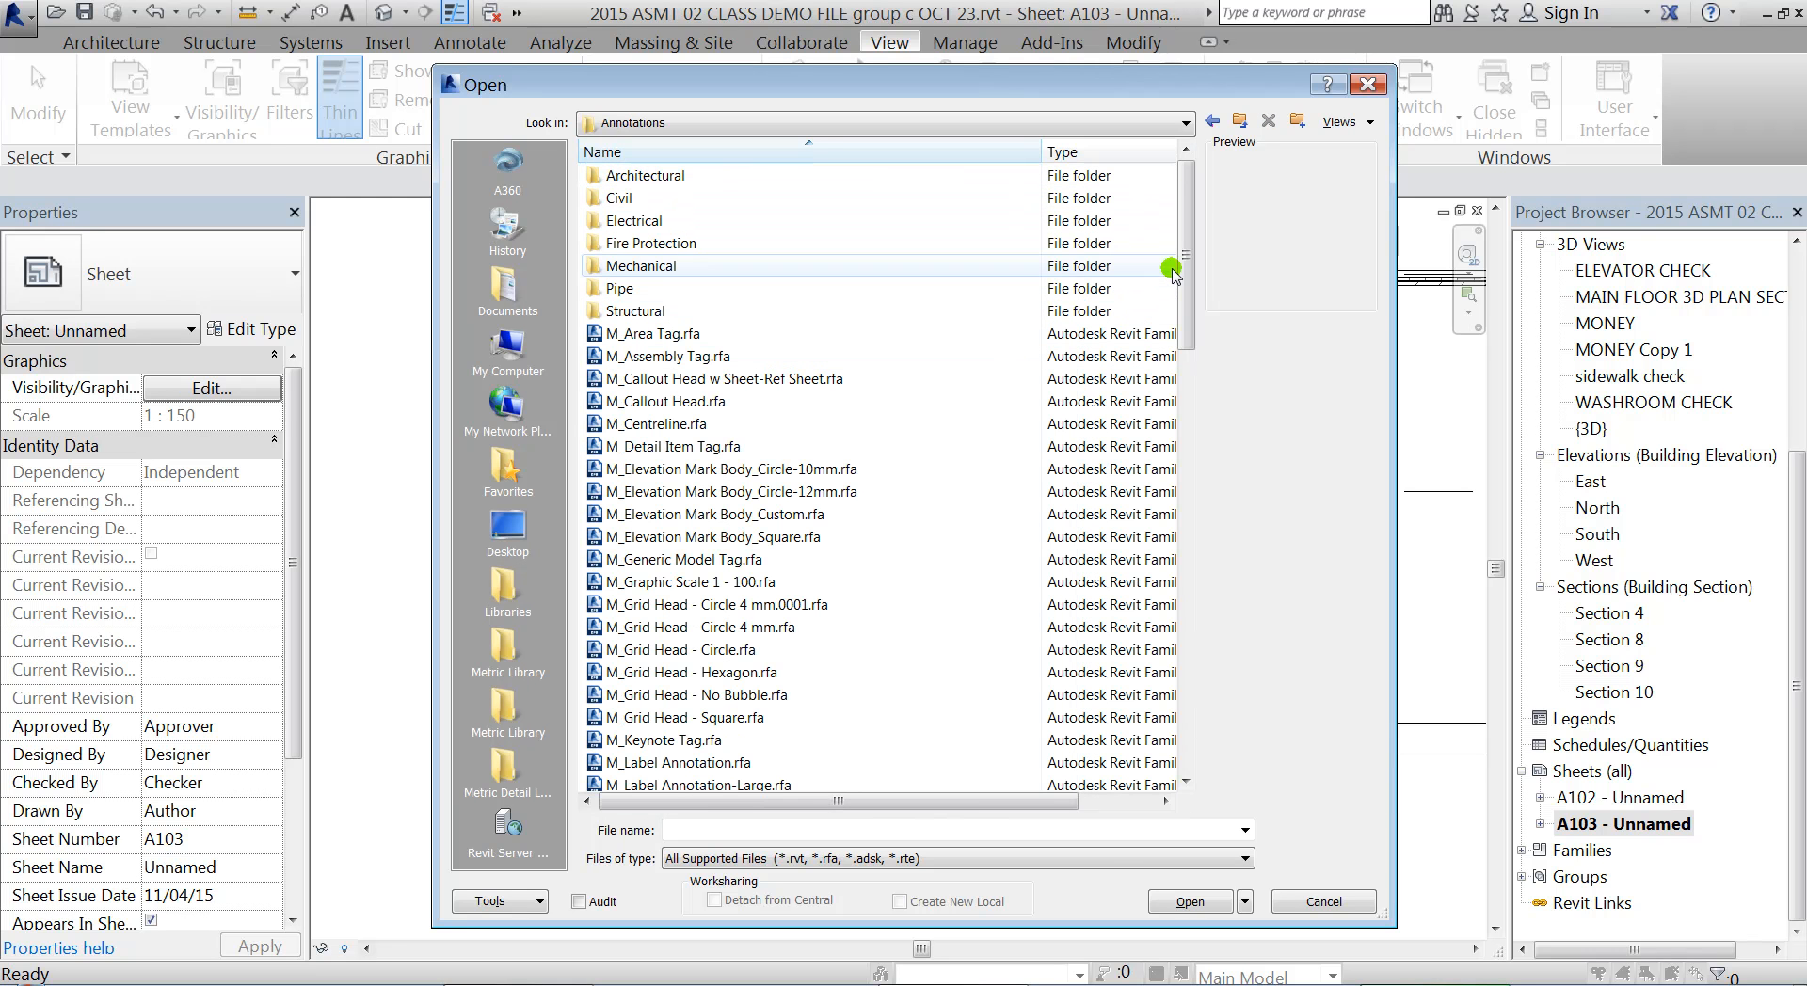
pyautogui.scroll(-1, 1187, 270)
pyautogui.moveTo(1187, 270); pyautogui.dragTo(1185, 685)
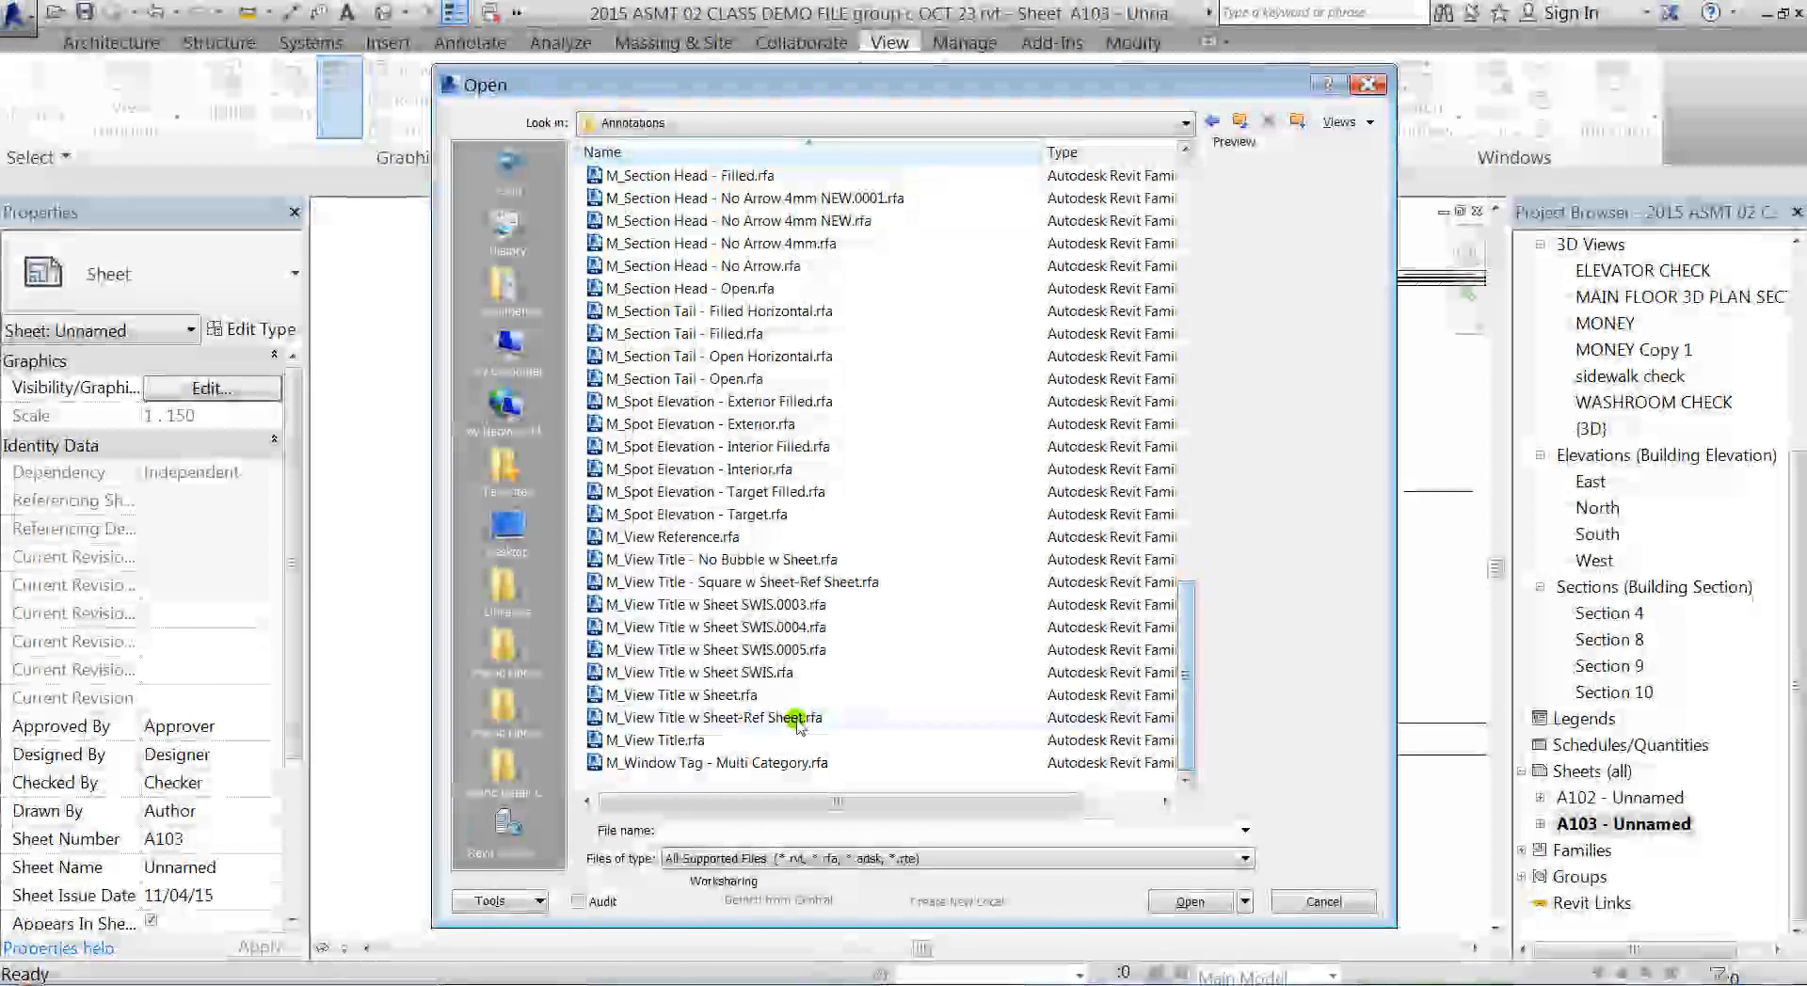
pyautogui.doubleClick(640, 697)
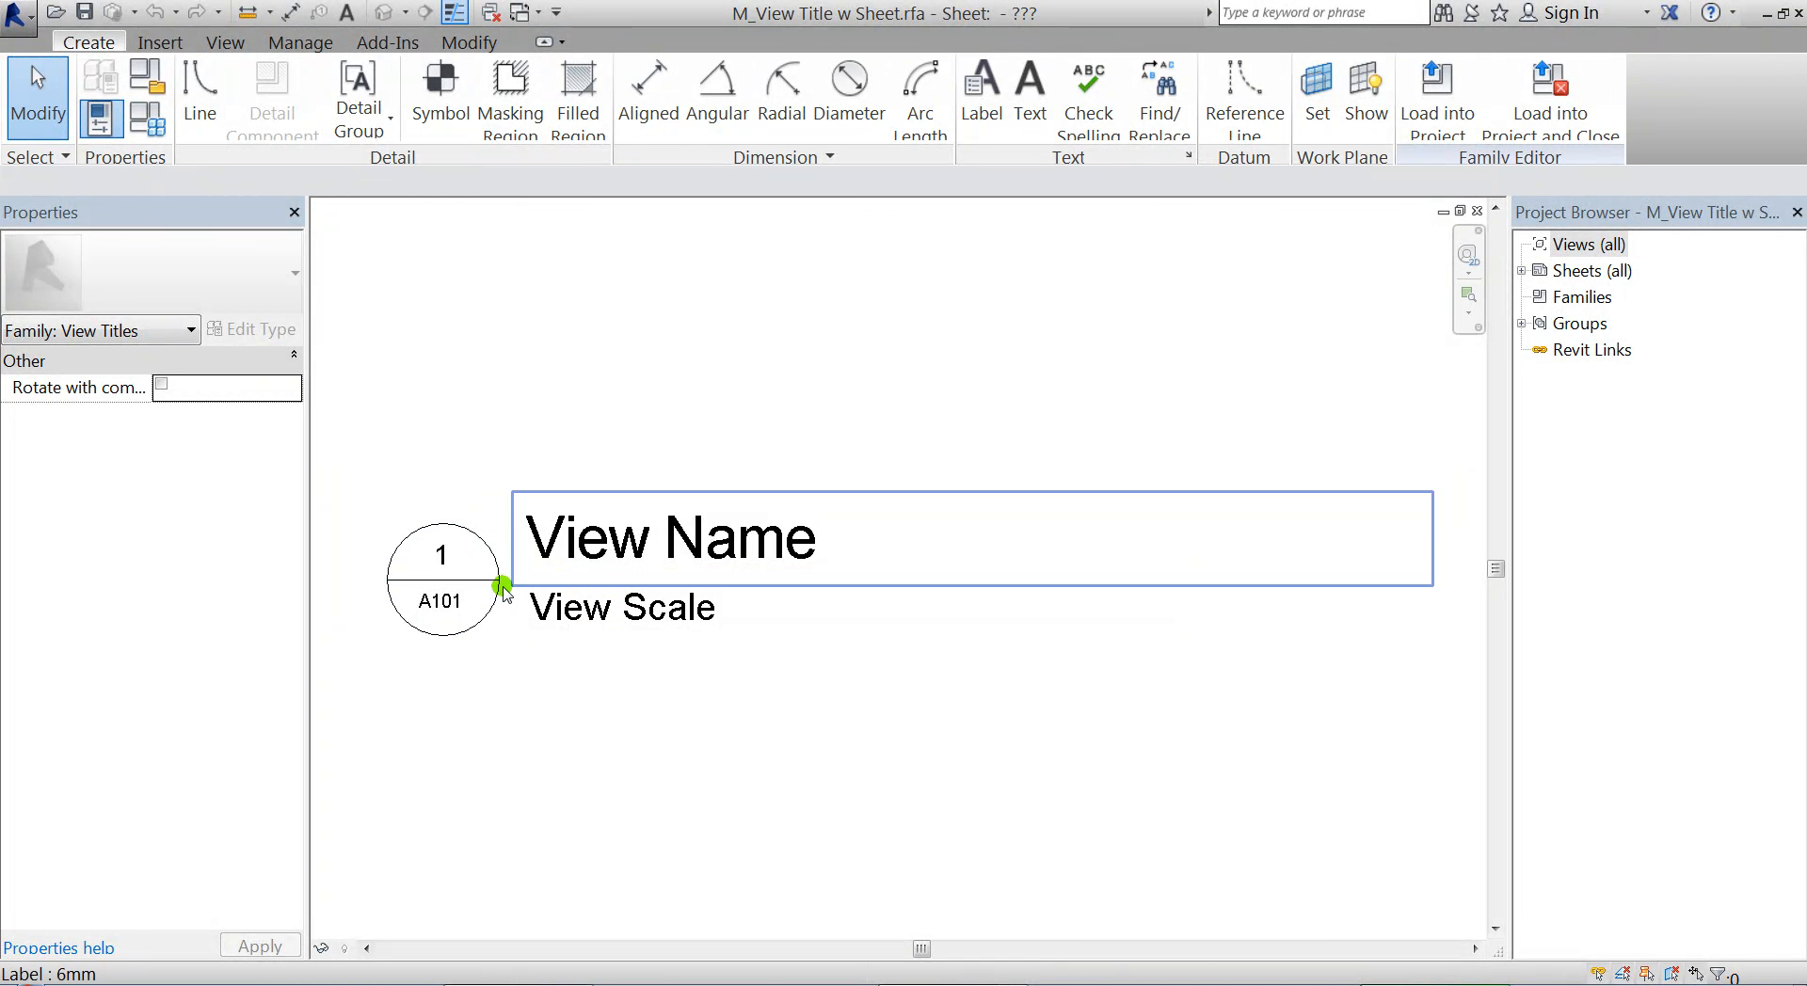
# Set the horizontal alignment of both the View Name and View Scale labels to Right
pyautogui.click(717, 562)
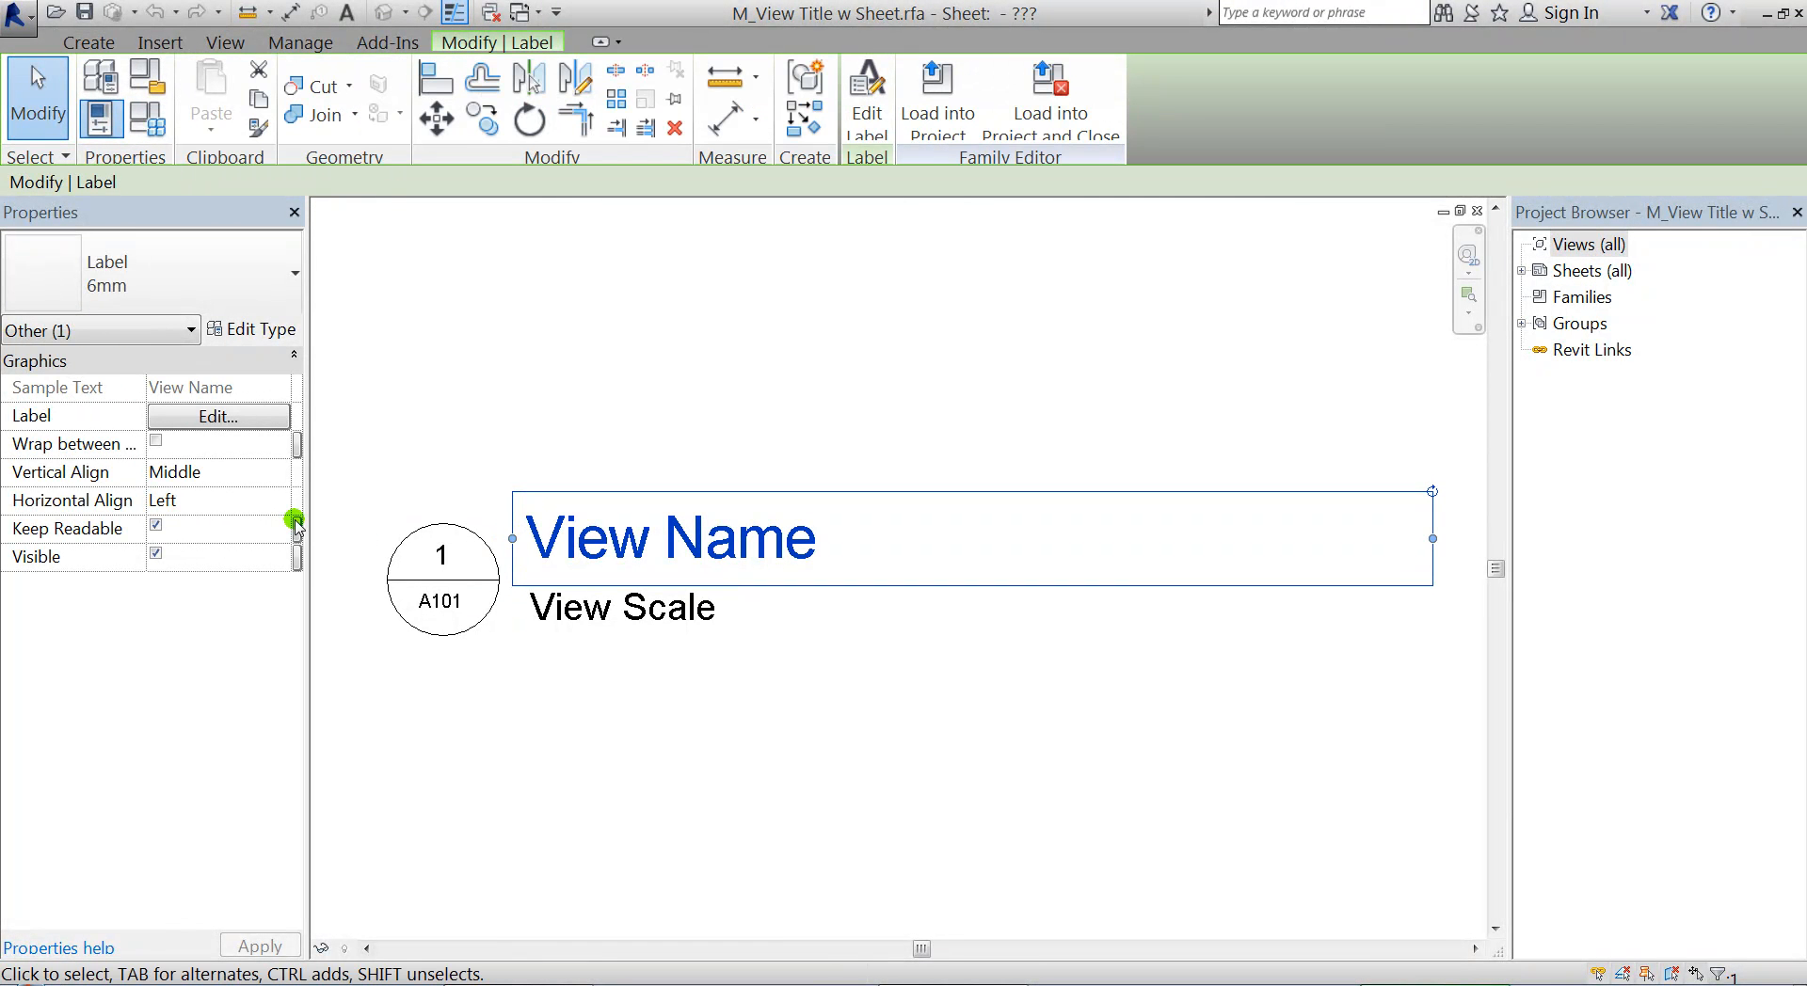
pyautogui.click(231, 500)
pyautogui.click(281, 500)
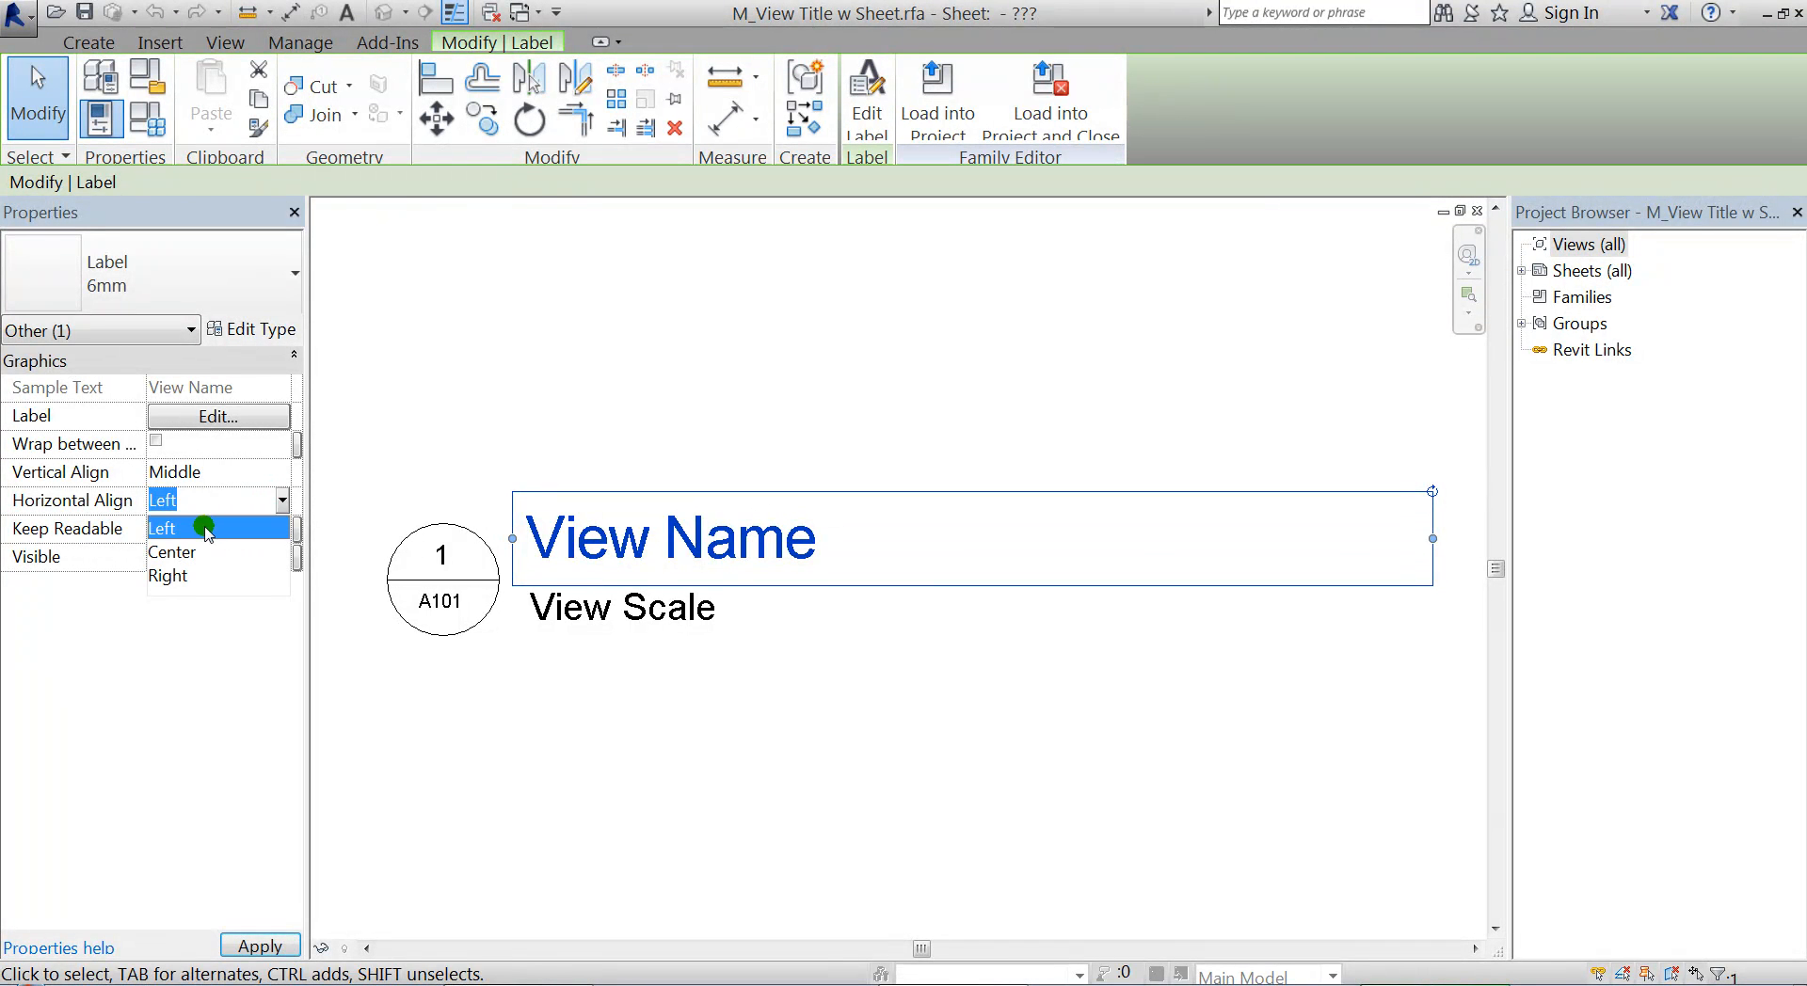
pyautogui.click(187, 575)
pyautogui.click(721, 592)
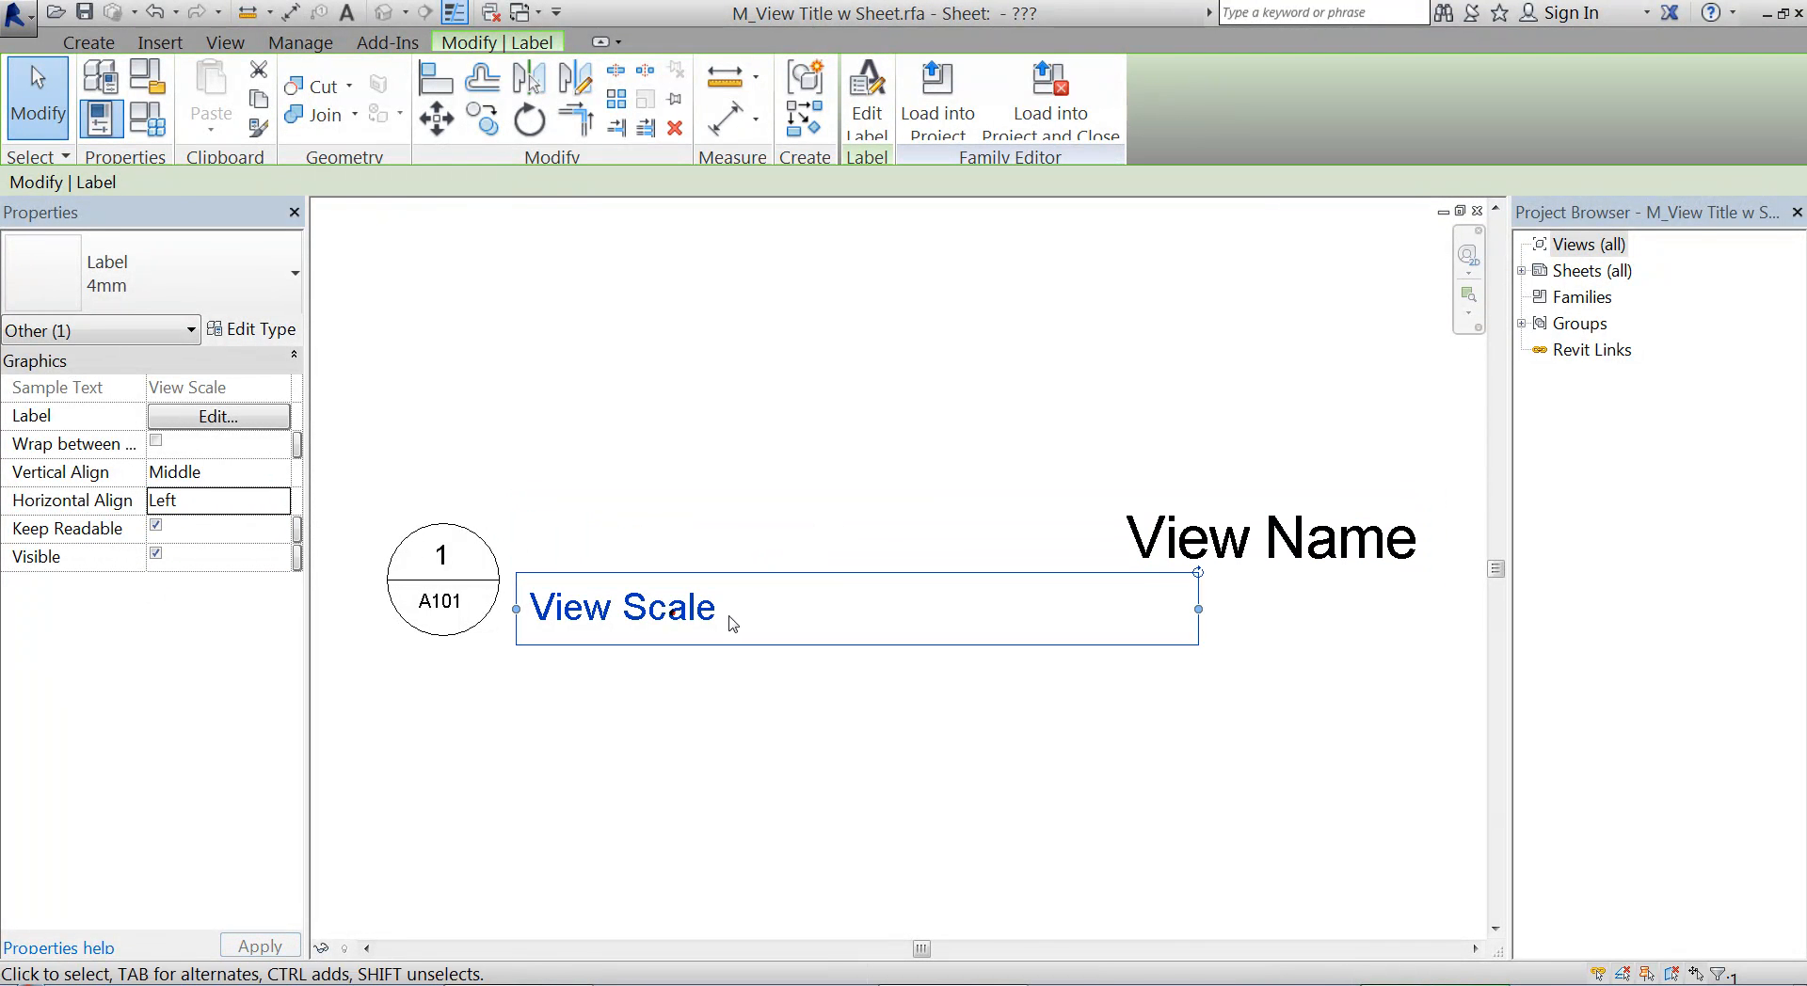
pyautogui.click(199, 505)
pyautogui.click(281, 501)
pyautogui.click(186, 574)
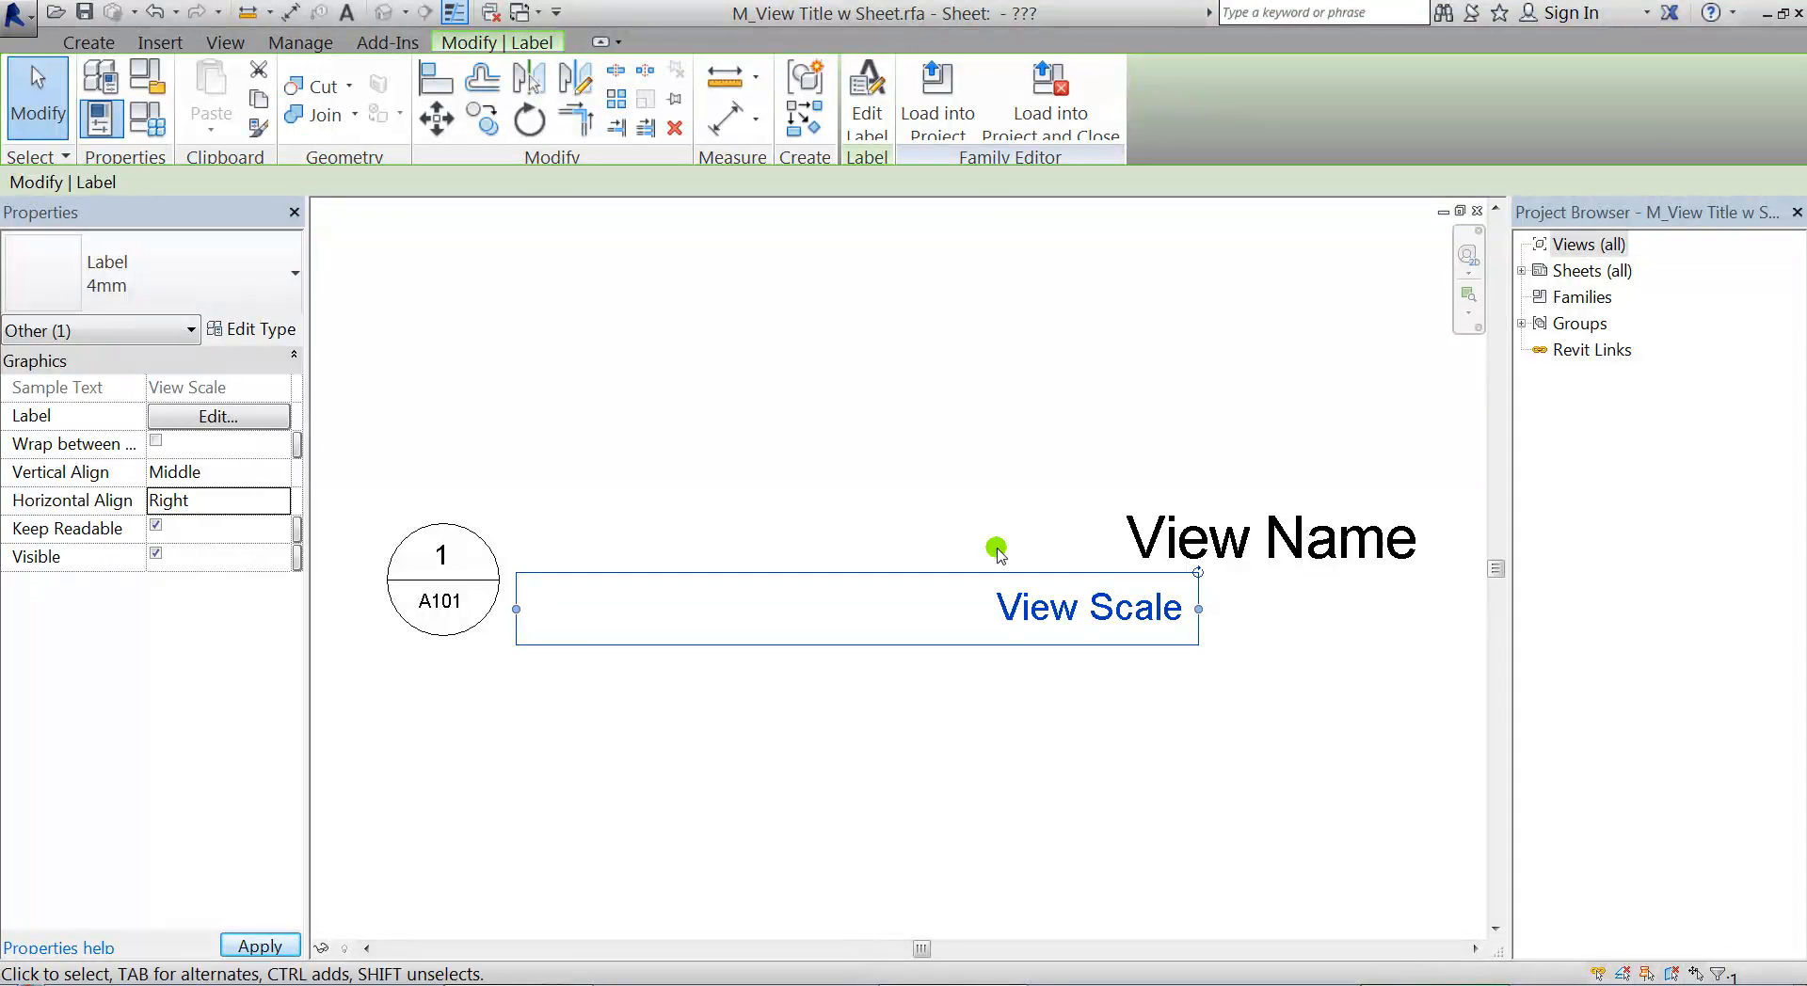
# Extend the View Scale label's right edge so it lines up with the right edge of the View Name label
pyautogui.click(1250, 536)
pyautogui.scroll(4, 1210, 674)
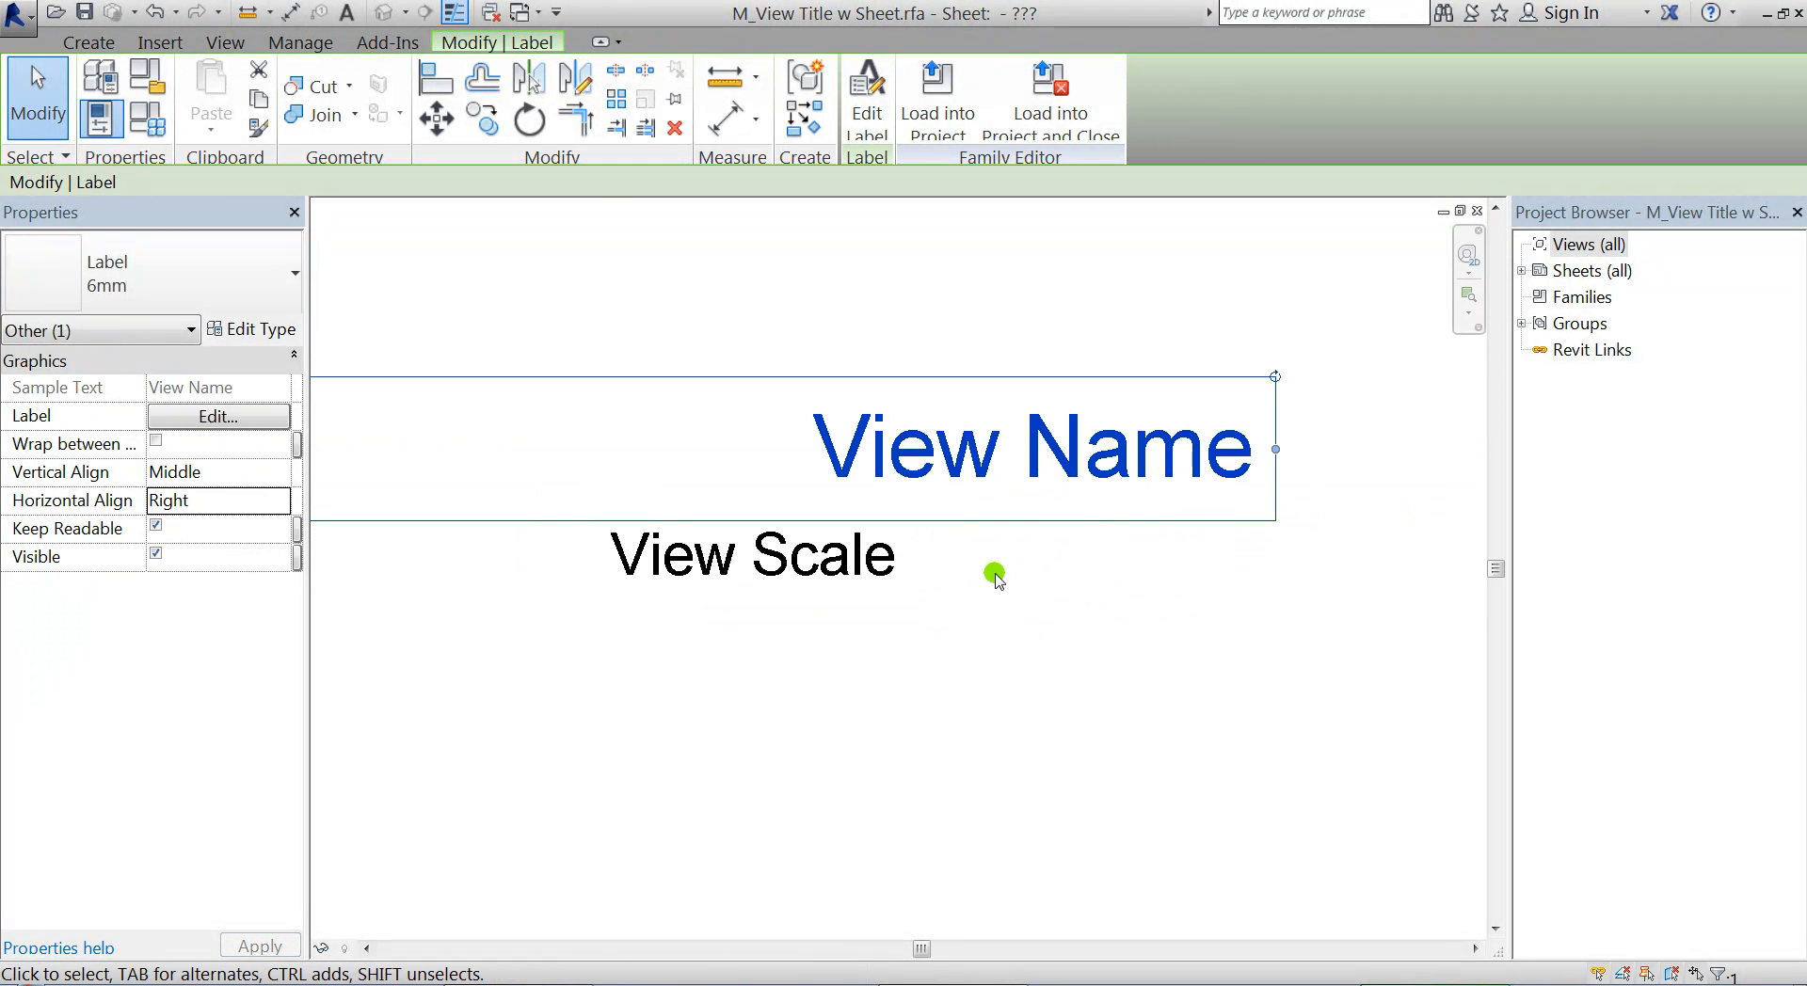
pyautogui.click(884, 560)
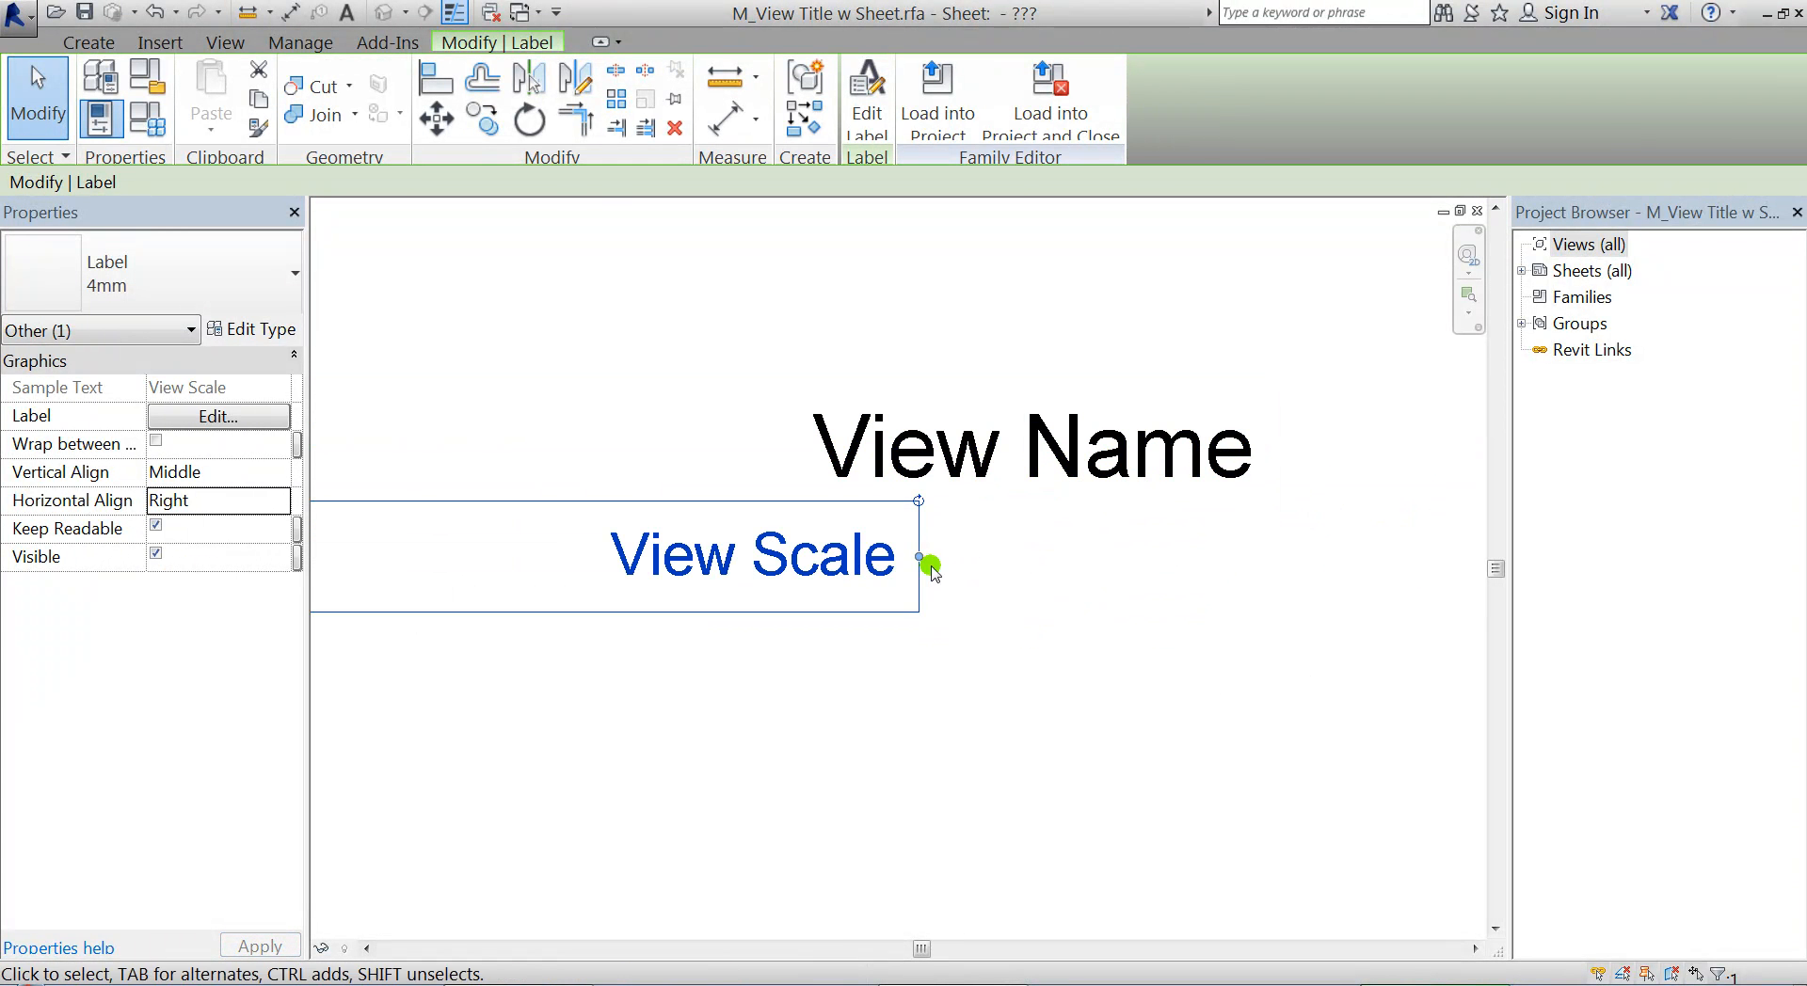
pyautogui.moveTo(918, 556); pyautogui.dragTo(1274, 565)
pyautogui.scroll(-4, 1144, 563)
pyautogui.scroll(2, 977, 673)
pyautogui.click(977, 673)
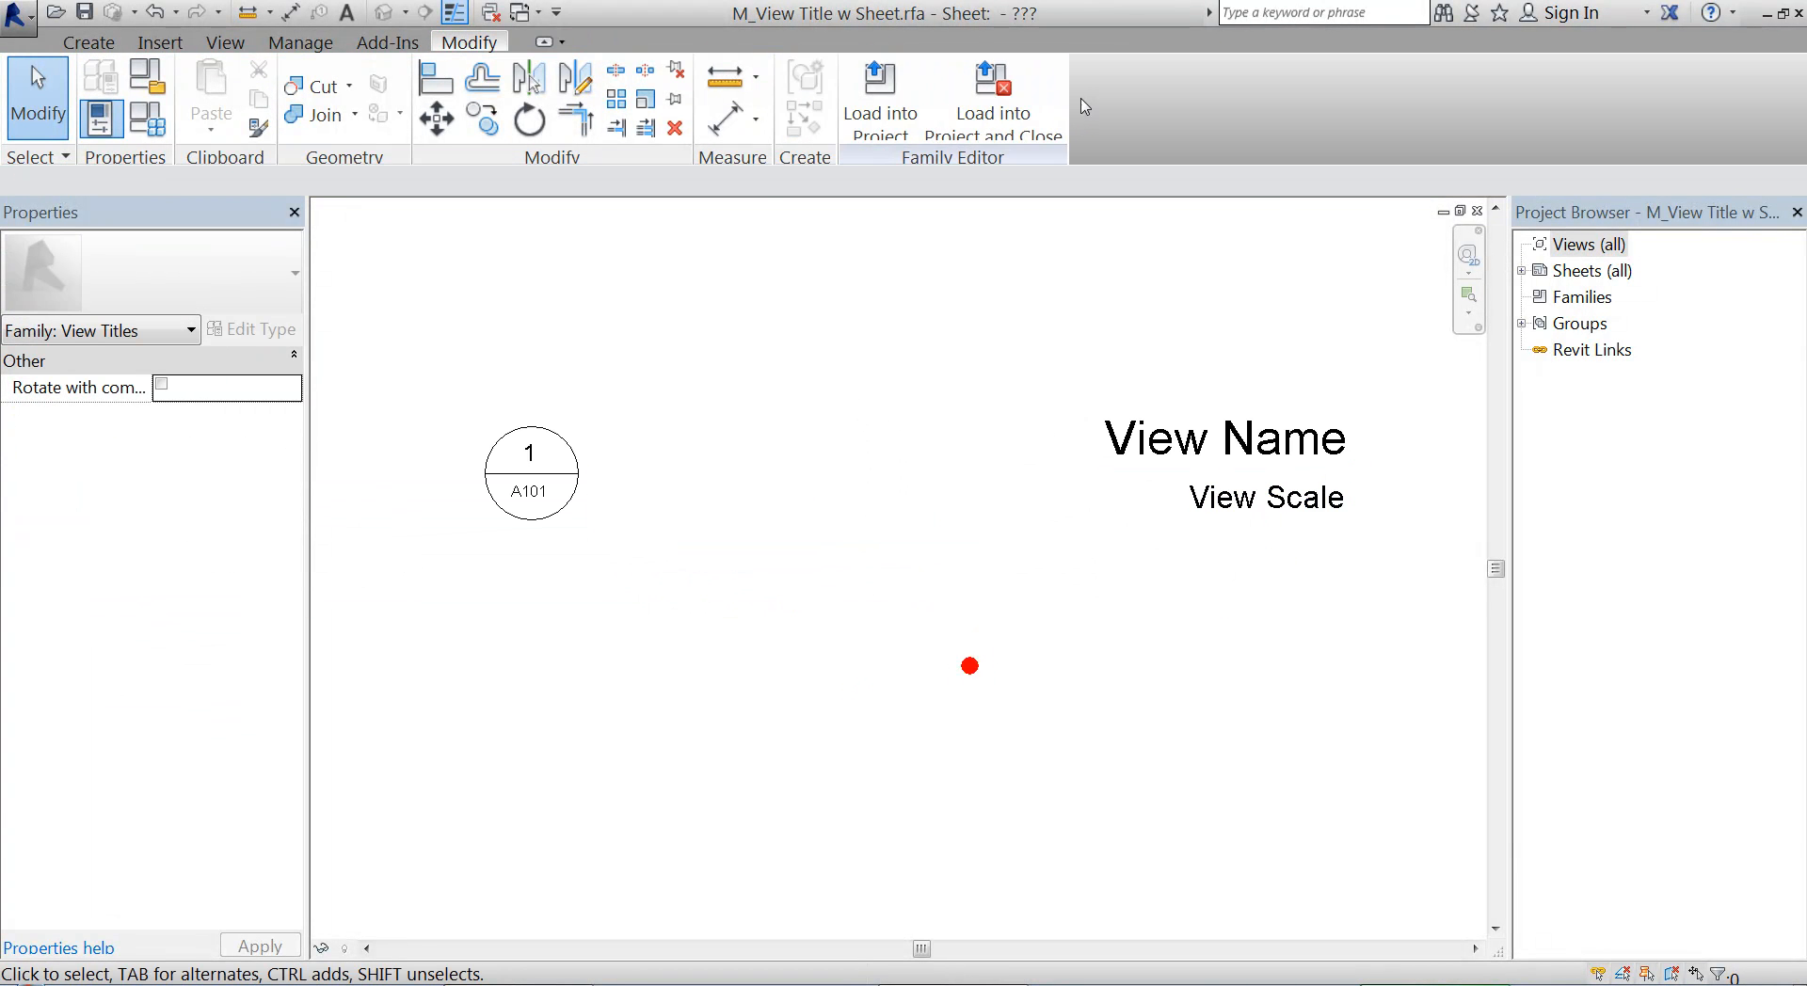
# Load the edited view title family into the 2015 ASMT 02 CLASS DEMO FILE project and reopen sheet A103
pyautogui.click(885, 99)
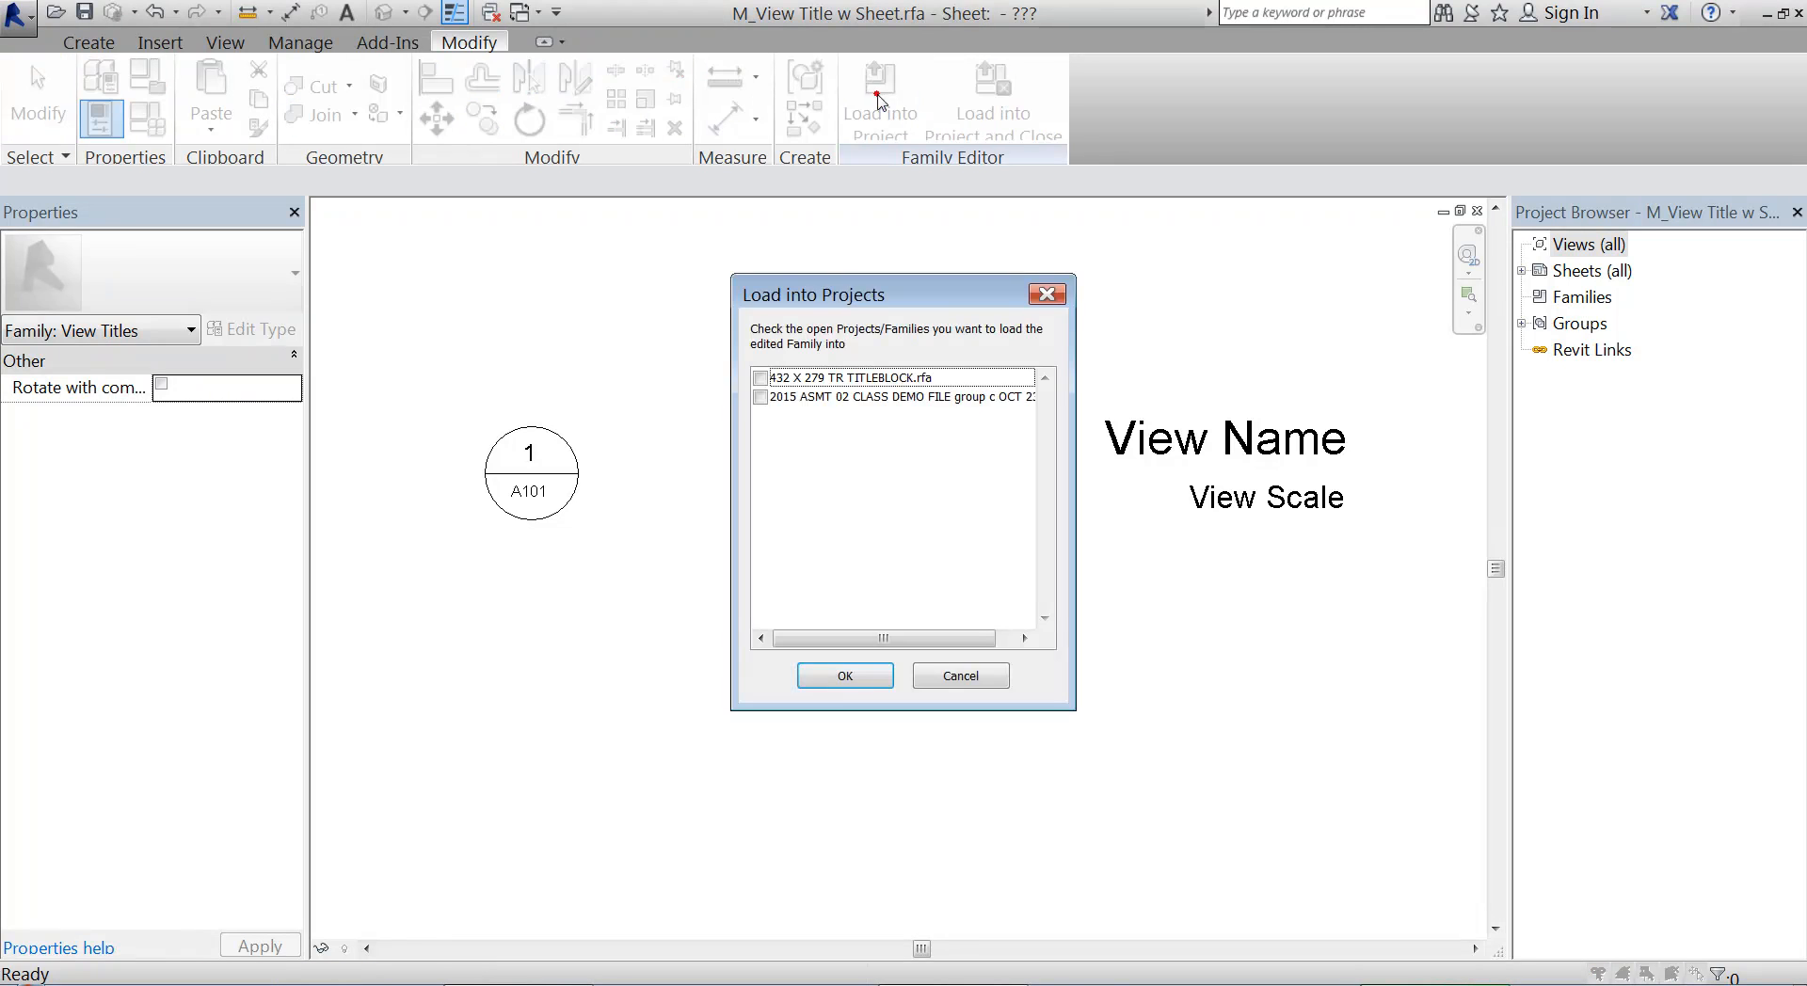
pyautogui.click(760, 397)
pyautogui.click(845, 676)
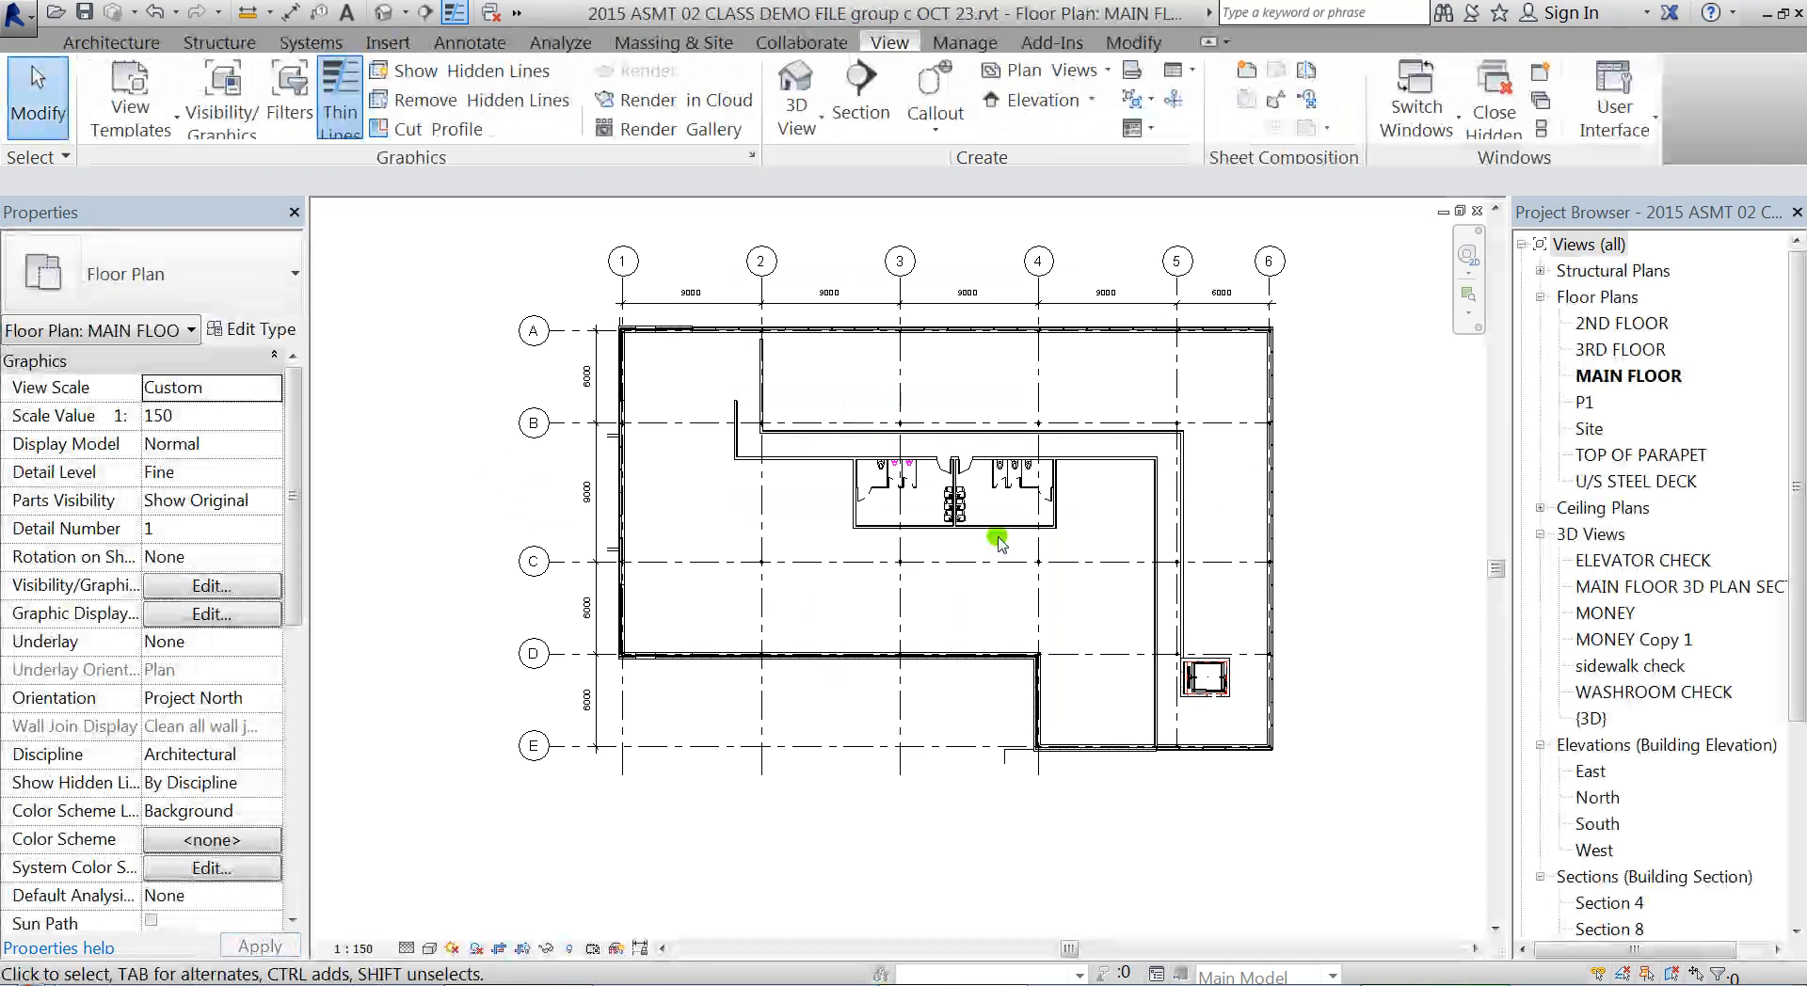
pyautogui.scroll(-1, 1797, 673)
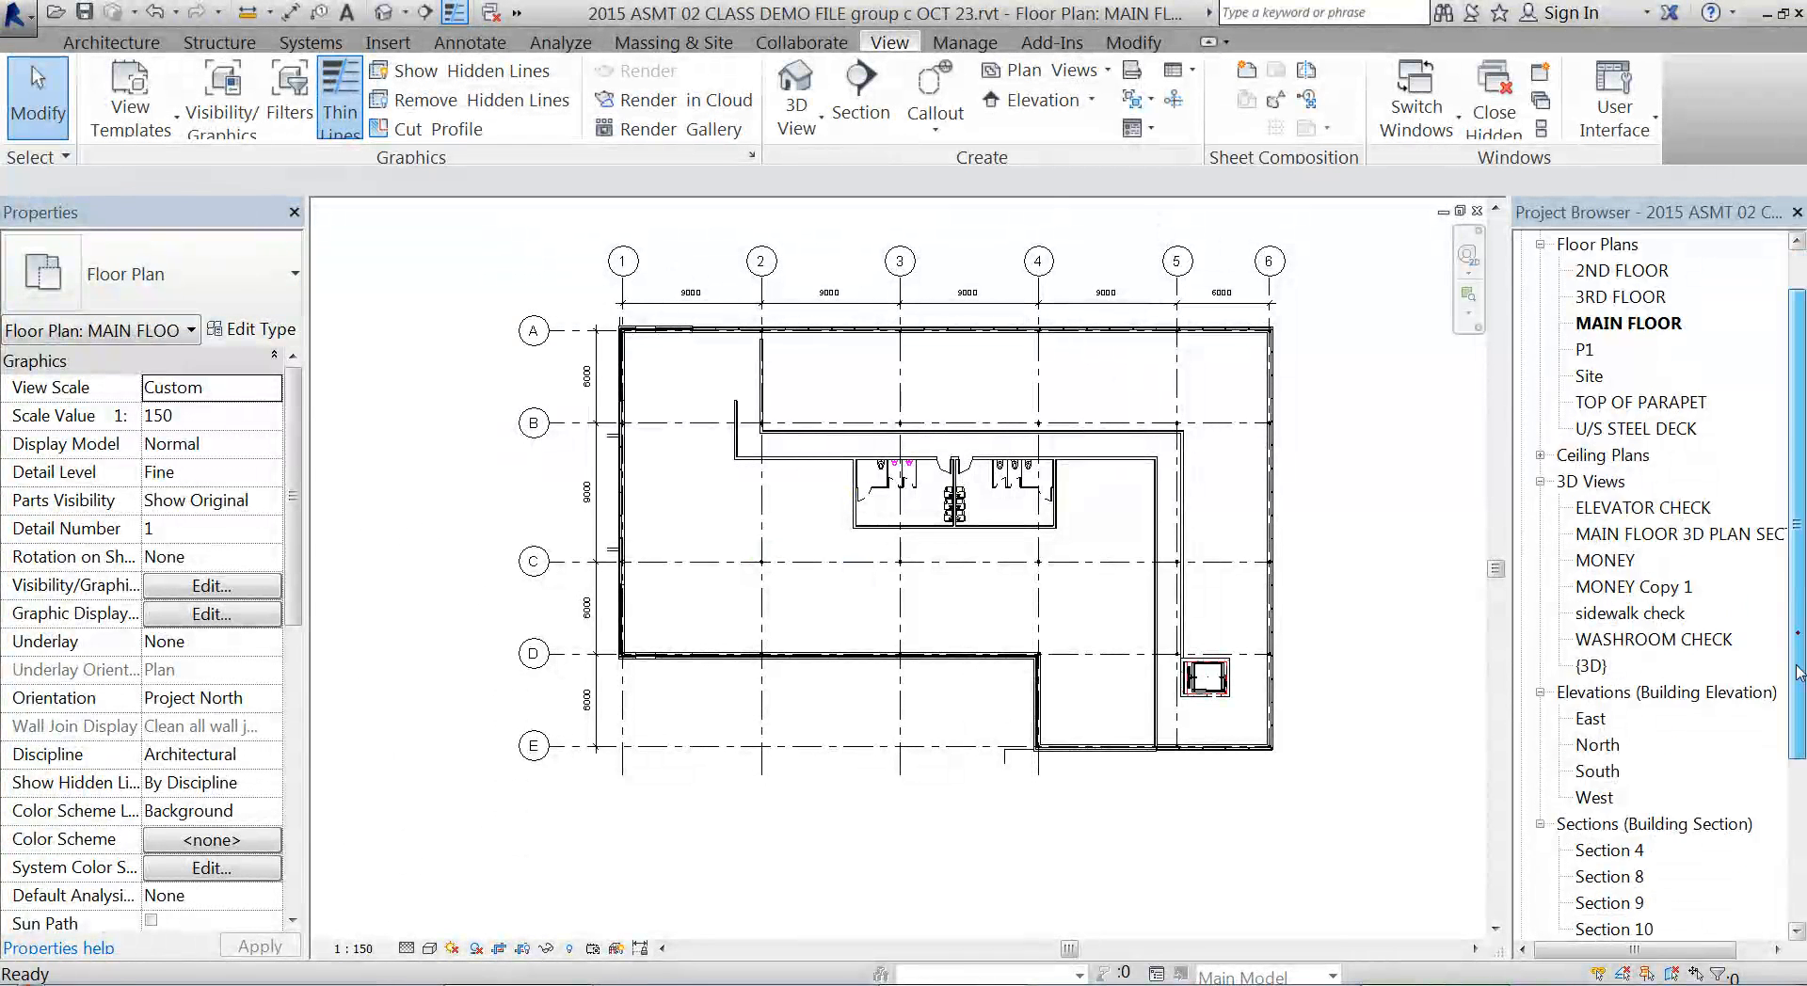
pyautogui.scroll(-3, 1798, 673)
pyautogui.doubleClick(1636, 820)
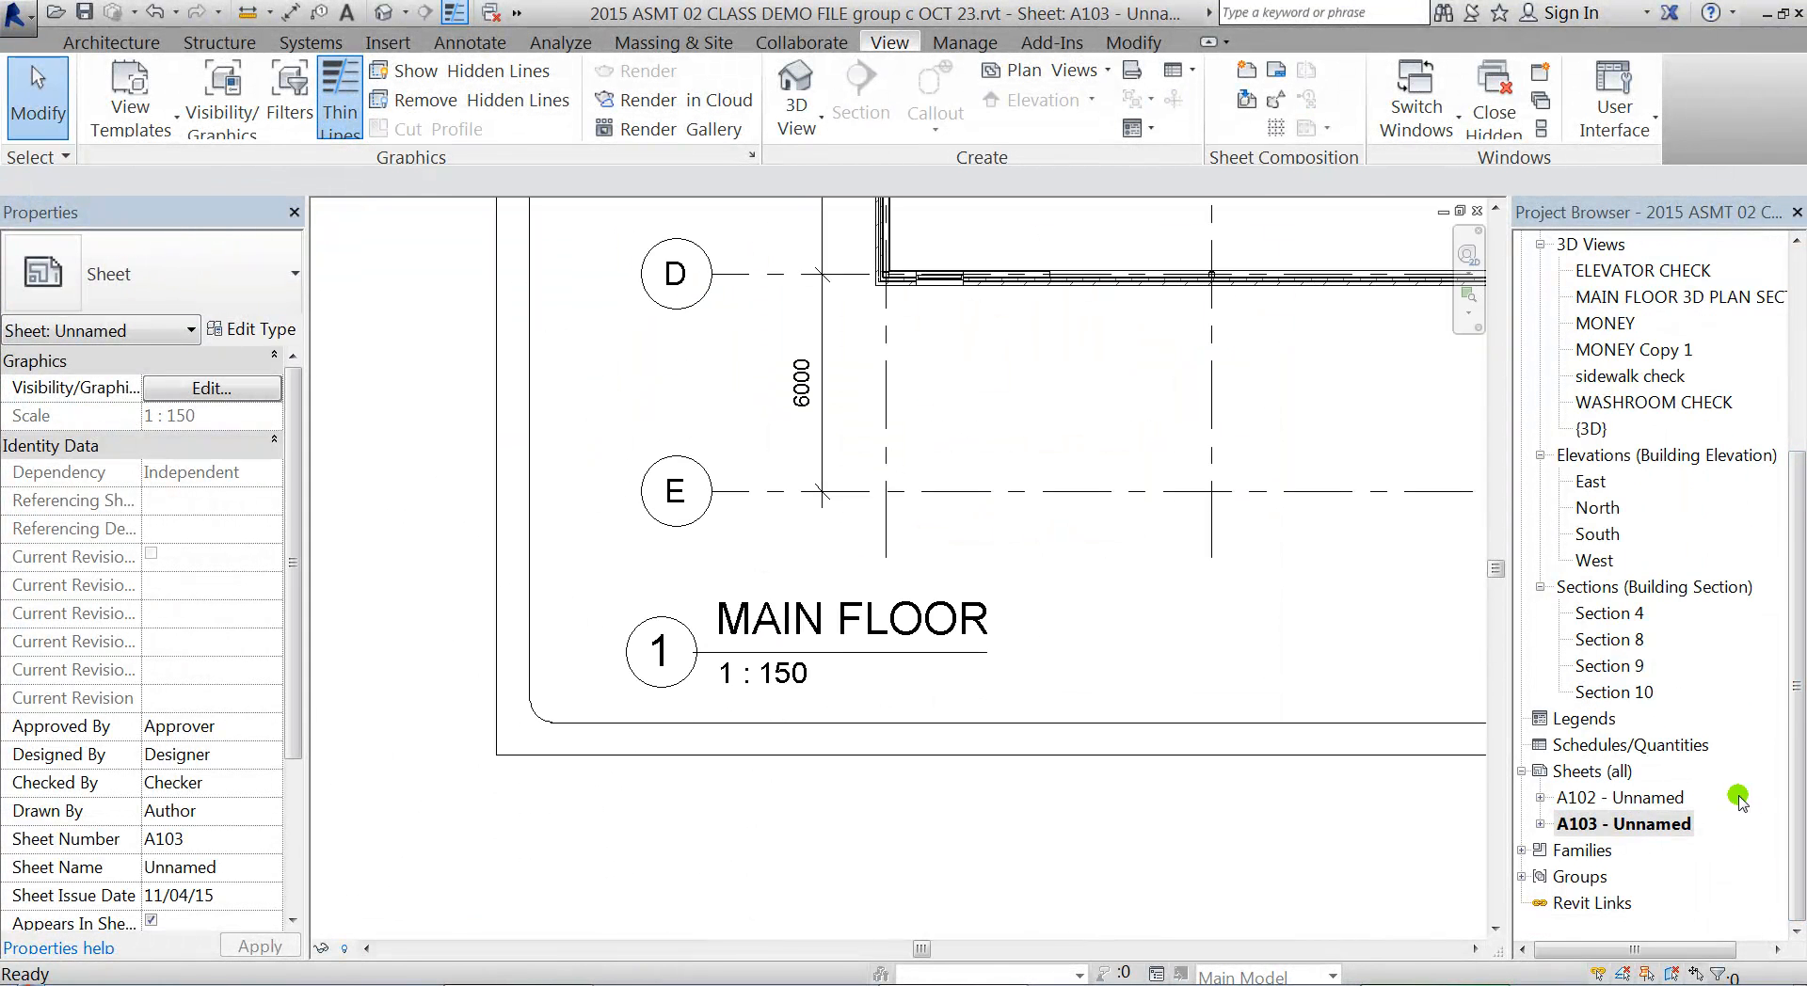
# Change the title of the MAIN FLOOR viewport's Title w Line type to M_View Title w Sheet
pyautogui.click(835, 659)
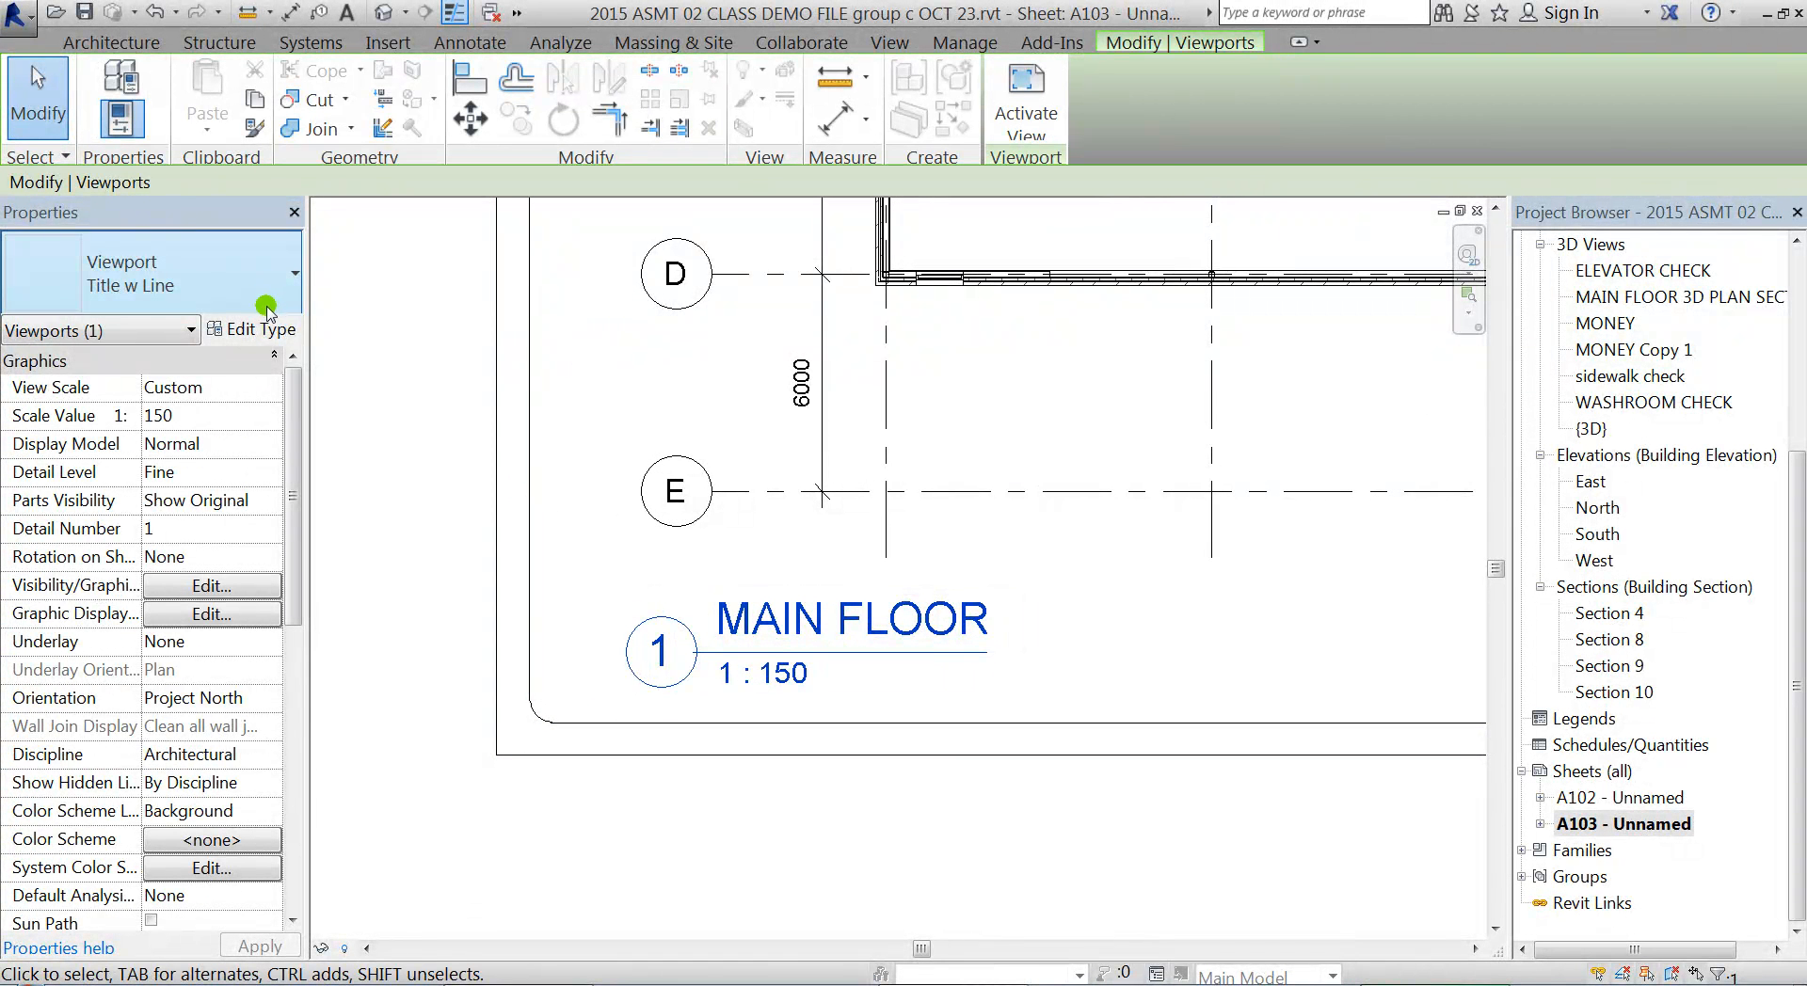
pyautogui.click(254, 331)
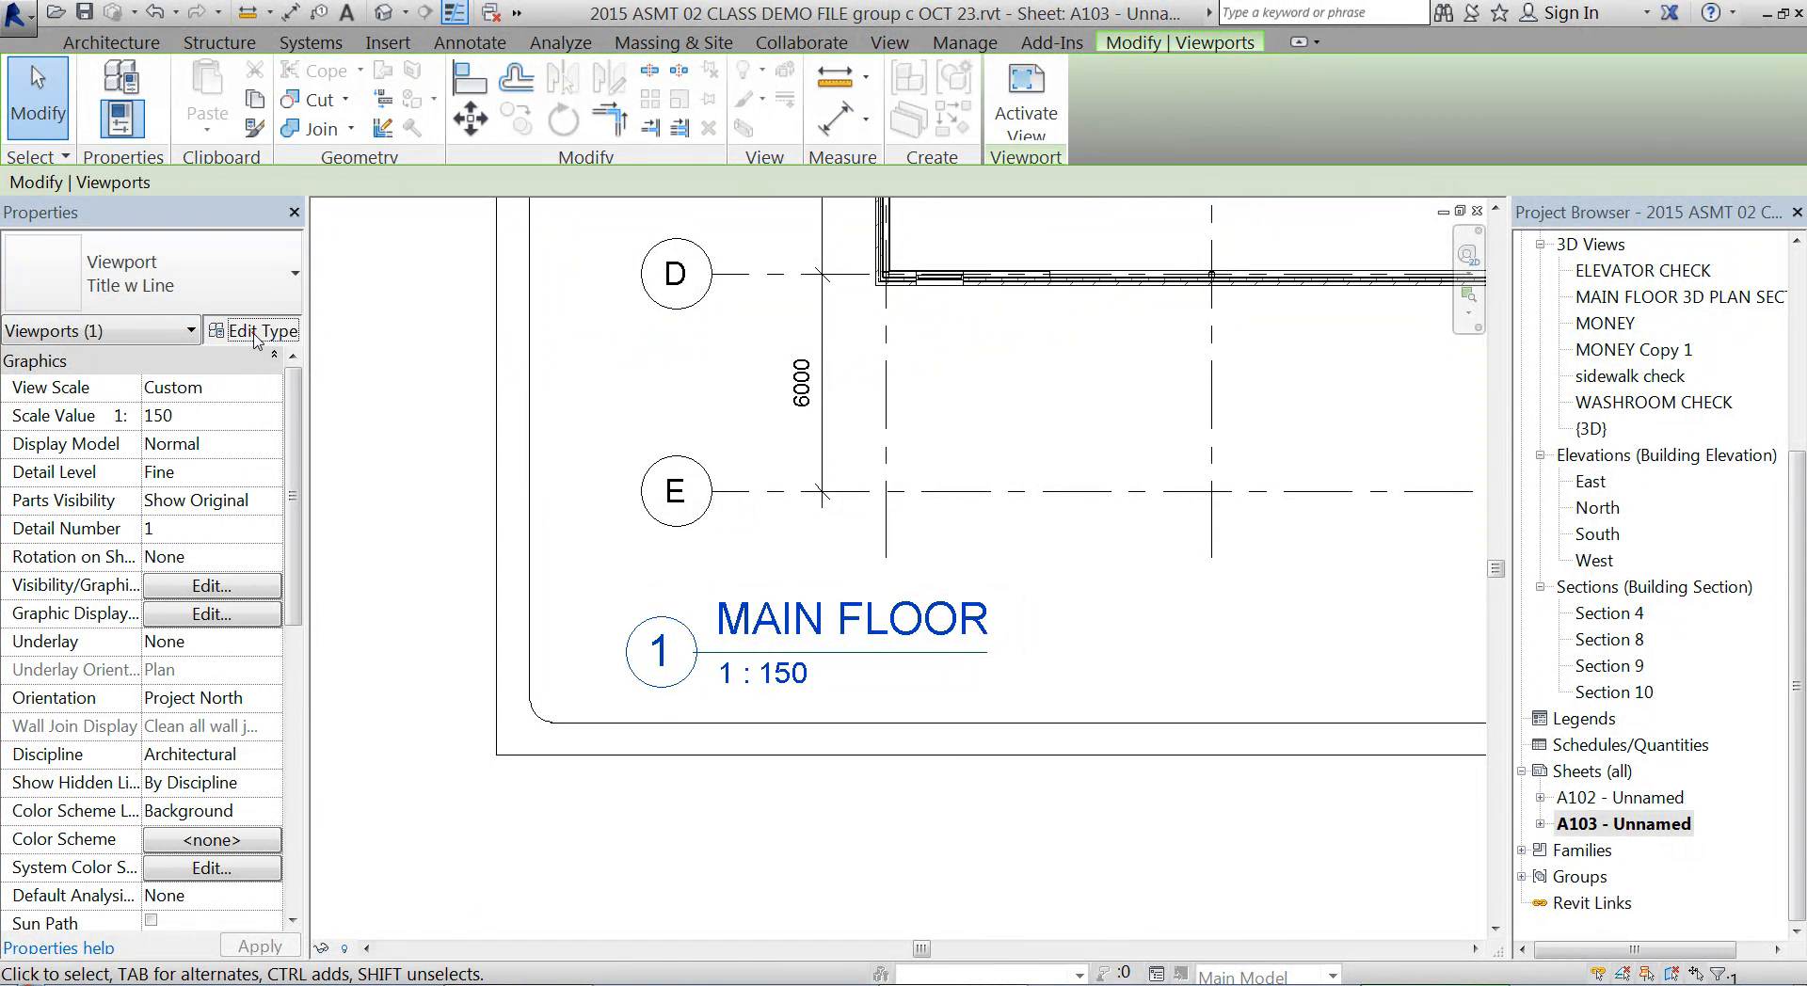
pyautogui.click(1334, 455)
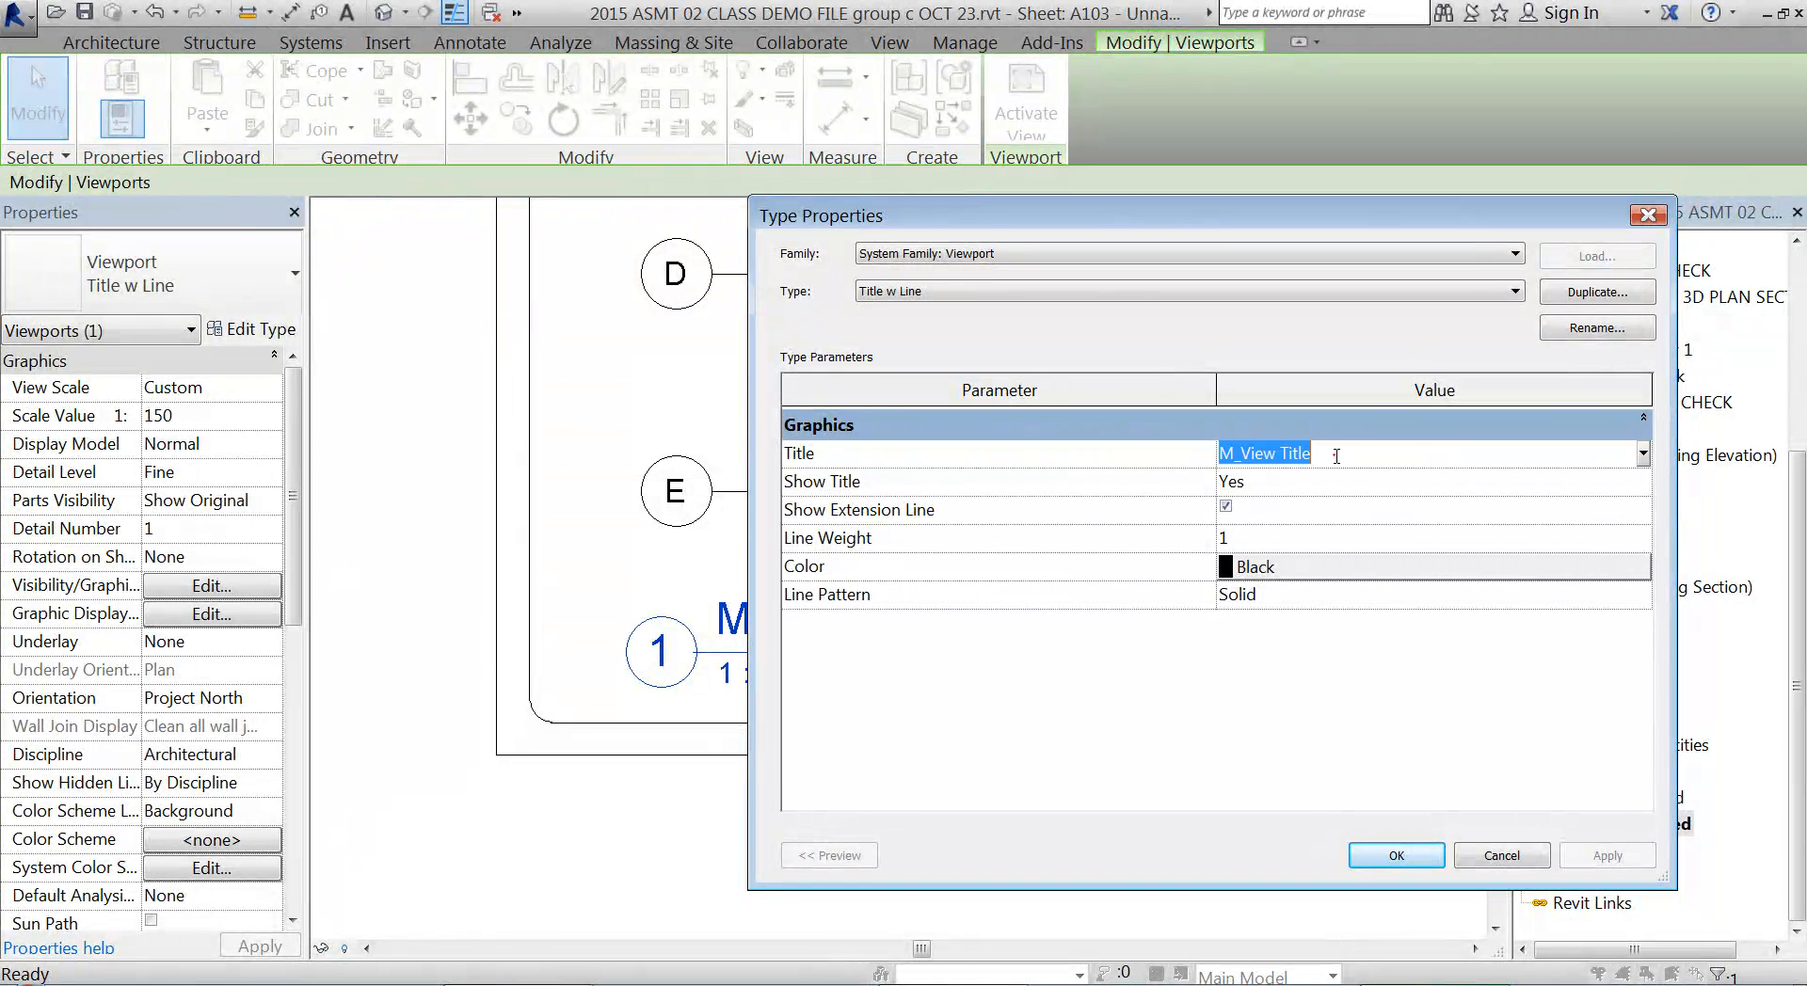
pyautogui.click(1642, 455)
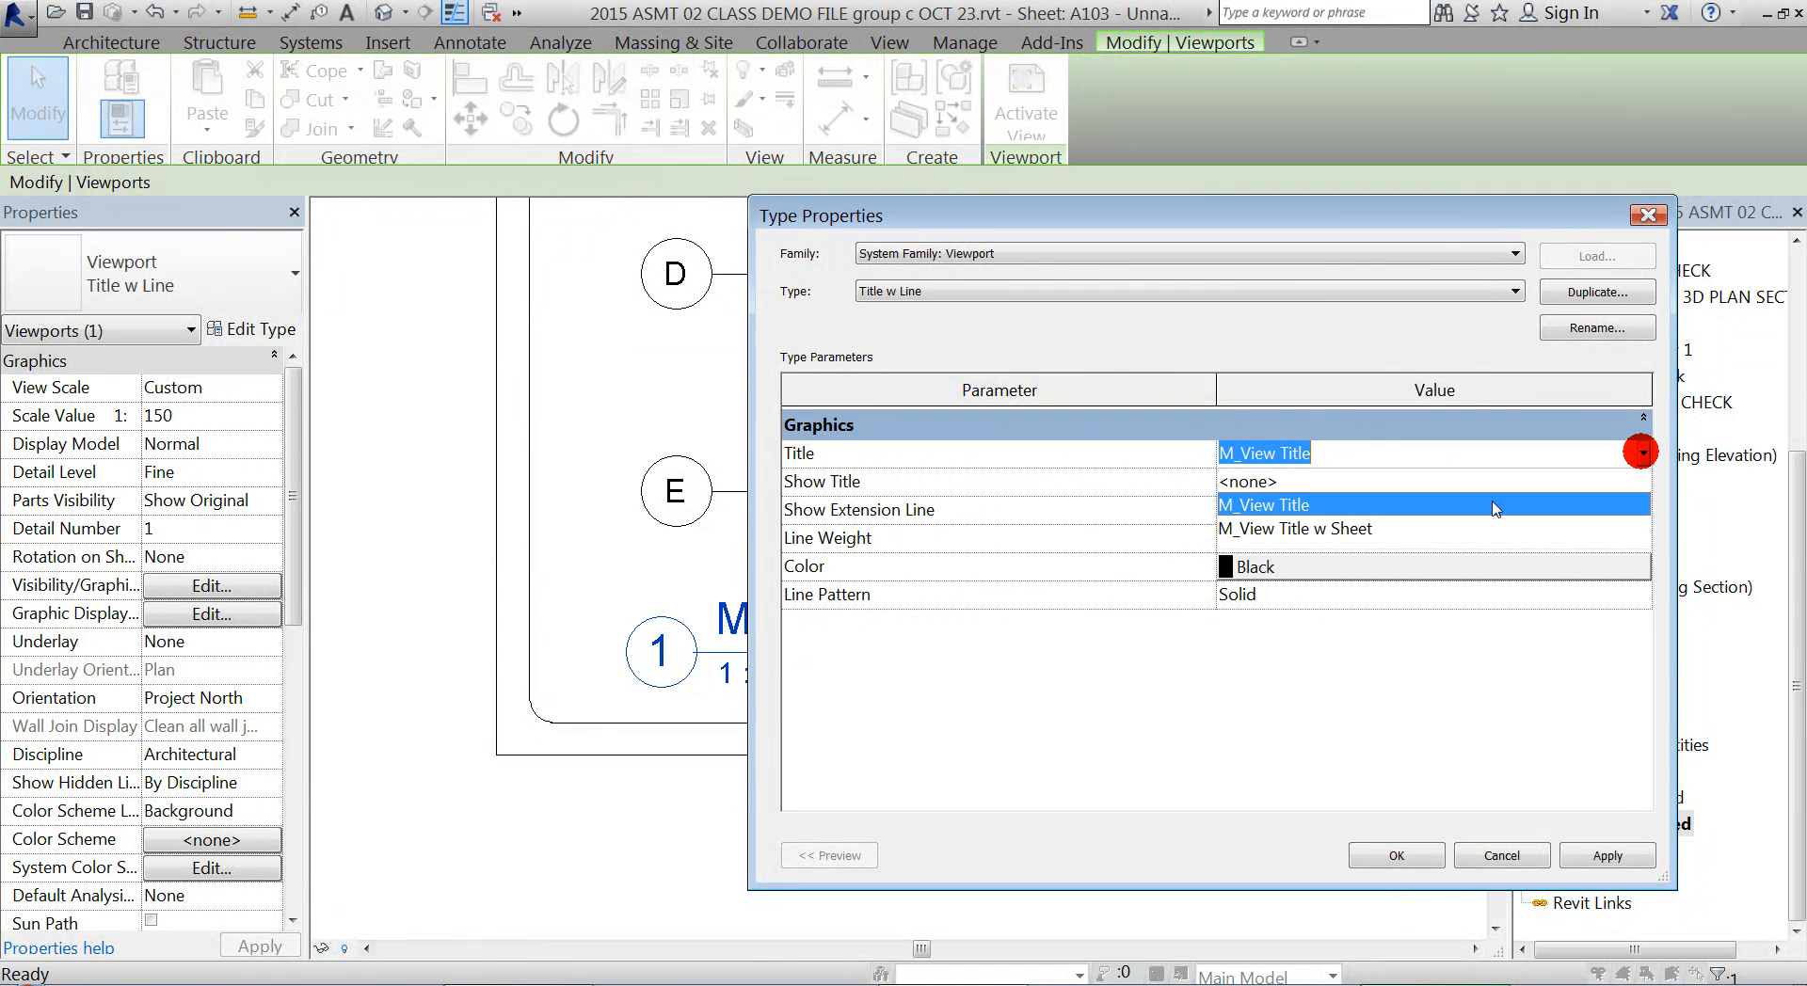
pyautogui.click(1314, 534)
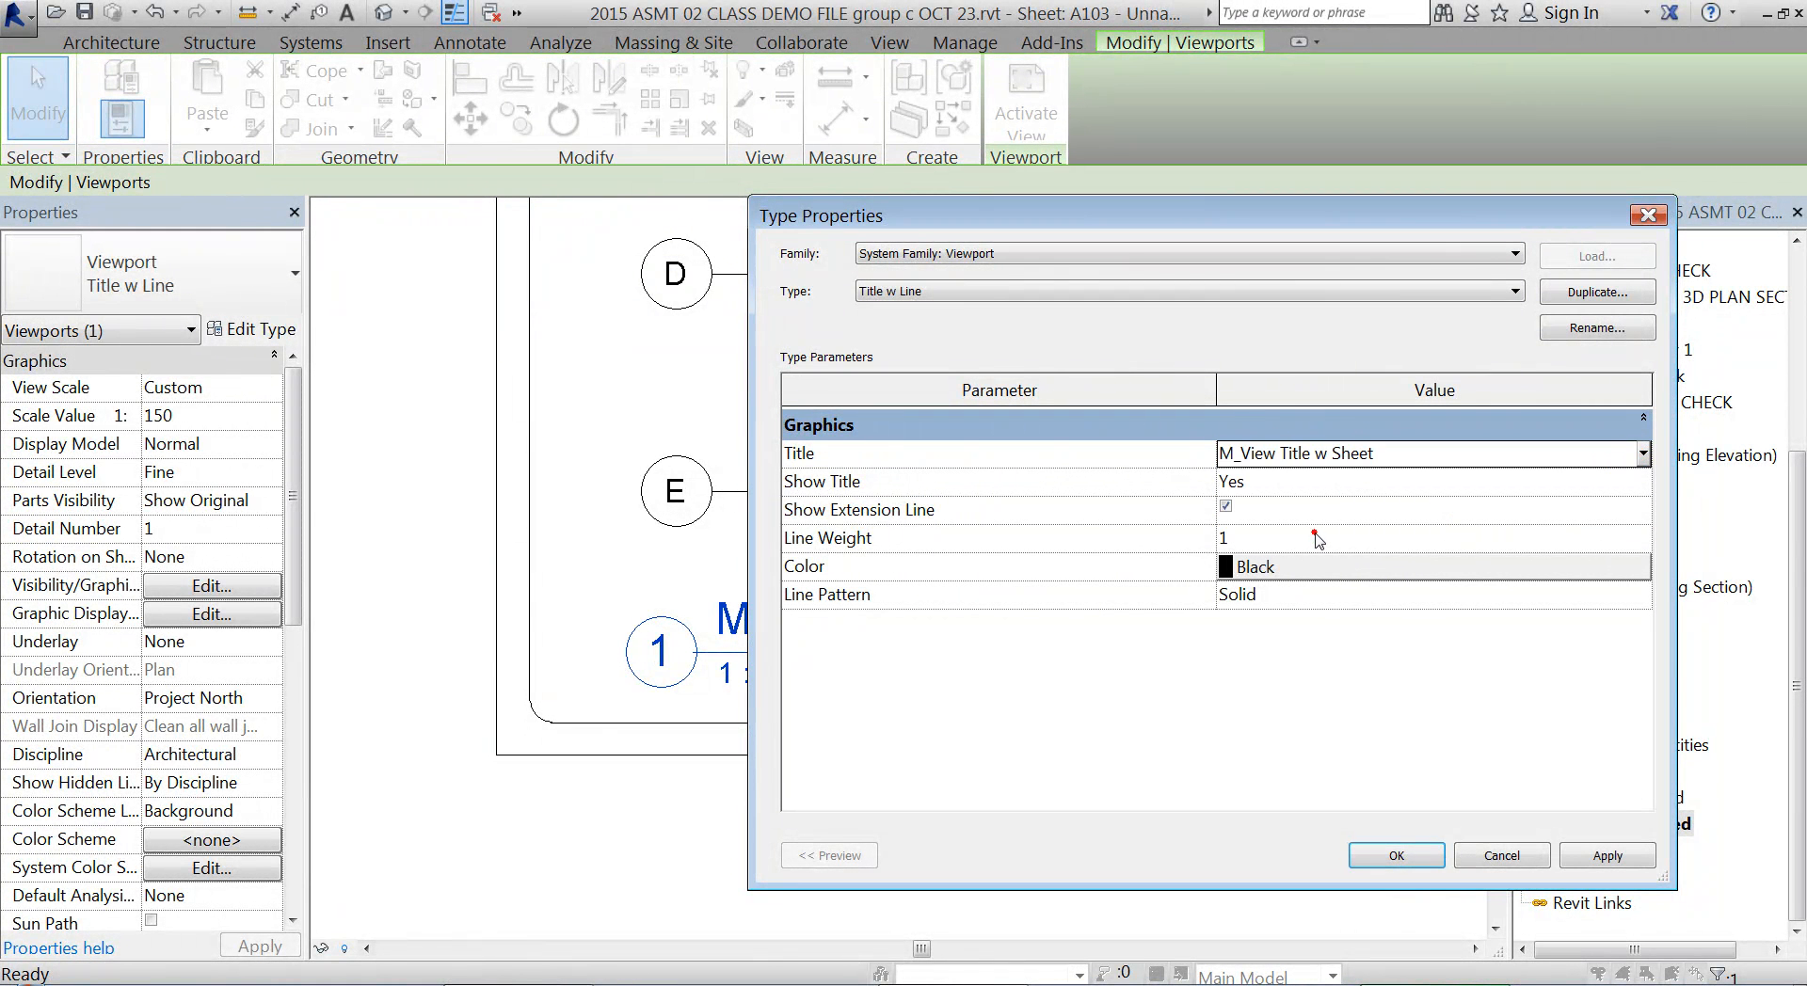
pyautogui.click(1396, 856)
# Lengthen the MAIN FLOOR view title's line to the right end of the title text and check the whole sheet
pyautogui.moveTo(863, 755); pyautogui.dragTo(768, 661, button='middle')
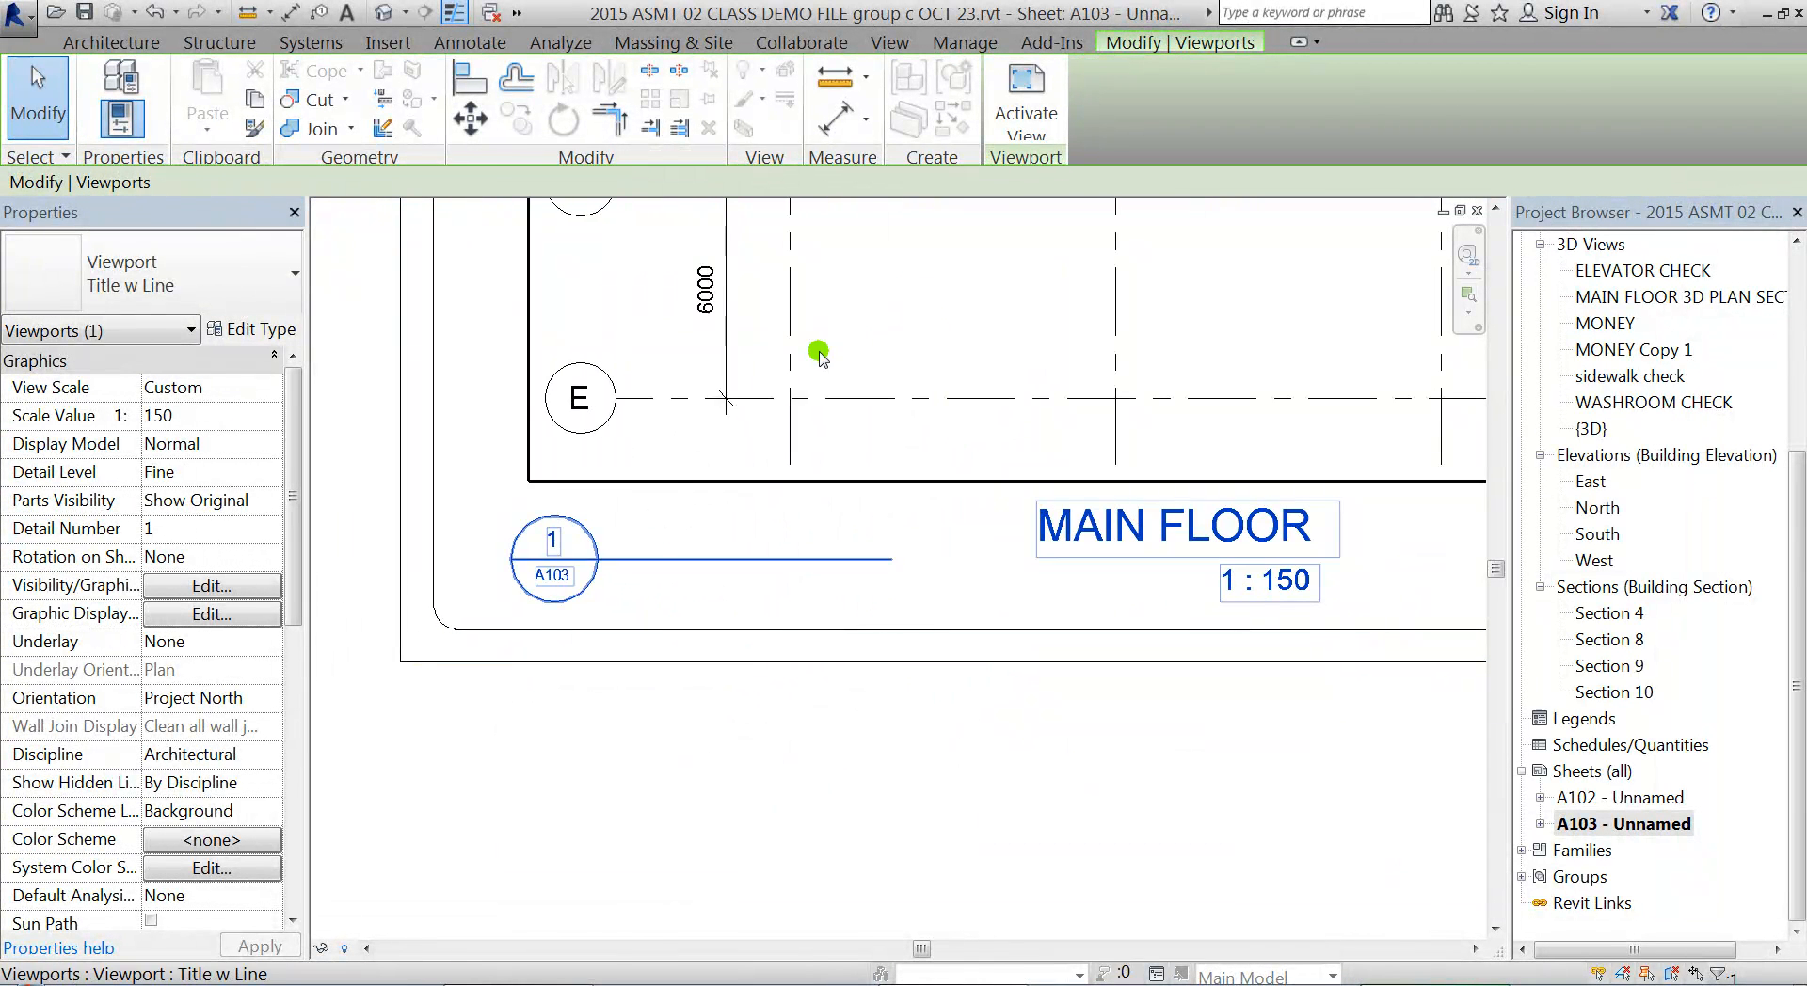
pyautogui.click(847, 425)
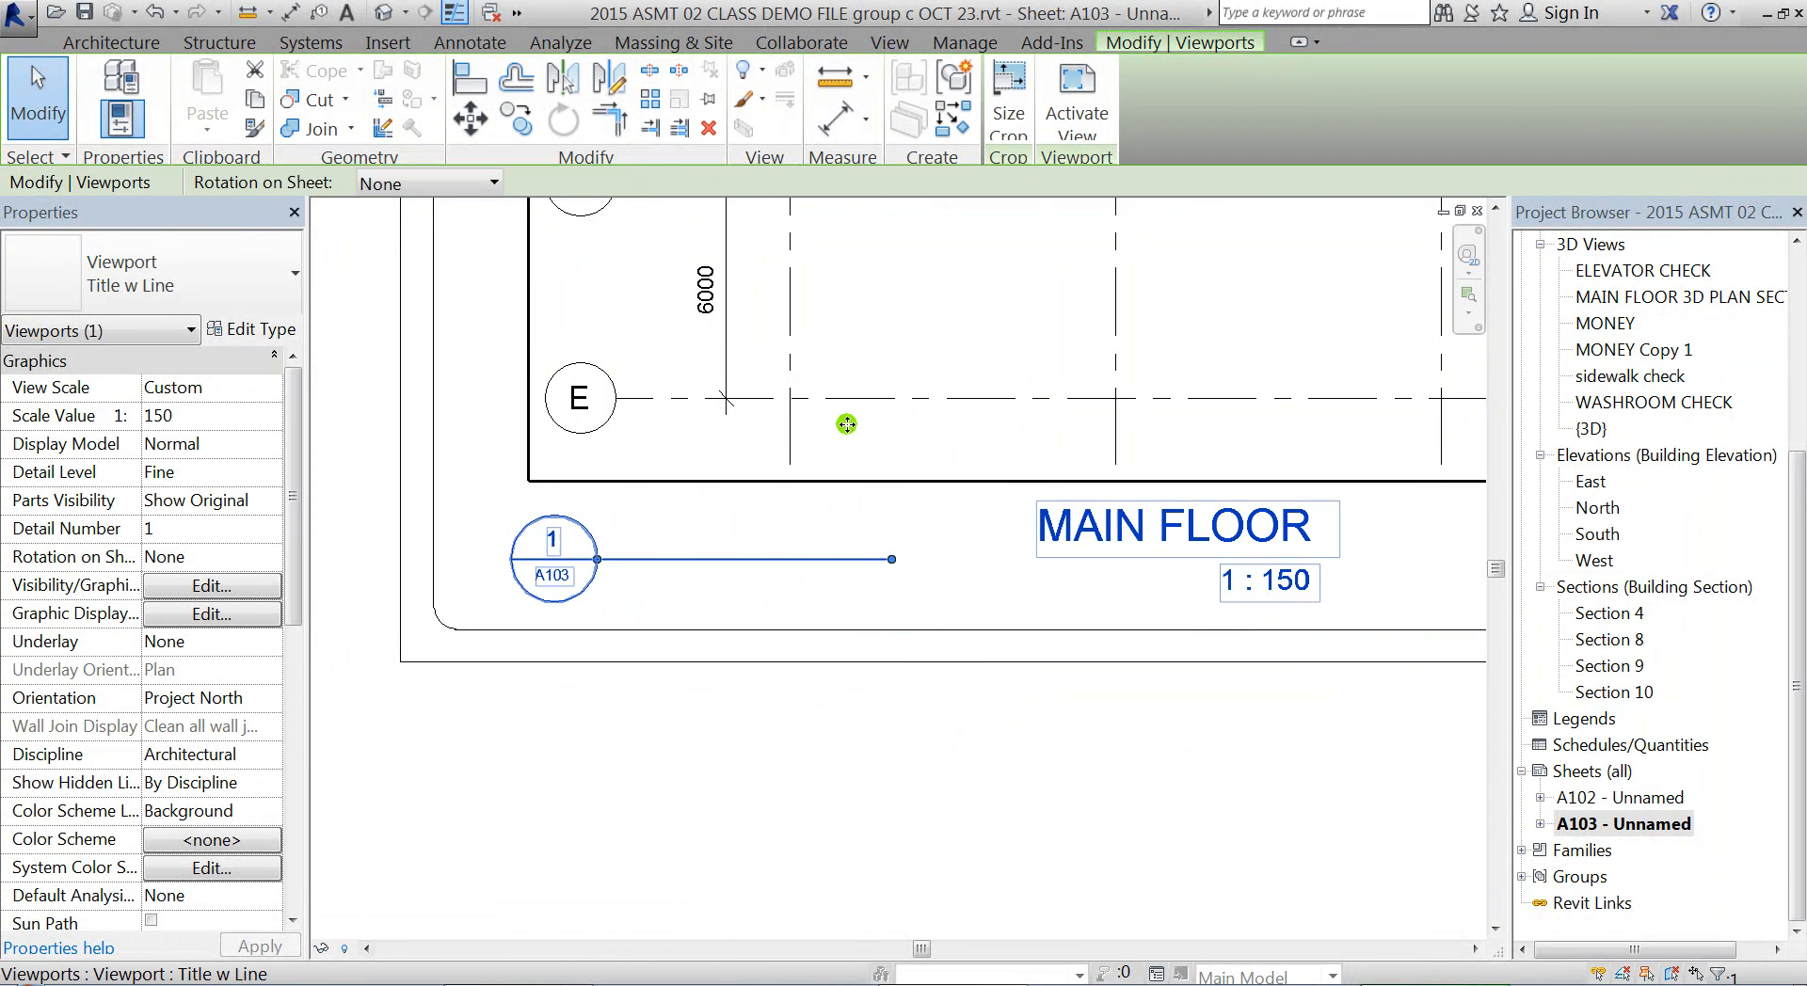
pyautogui.moveTo(891, 558); pyautogui.dragTo(1019, 565)
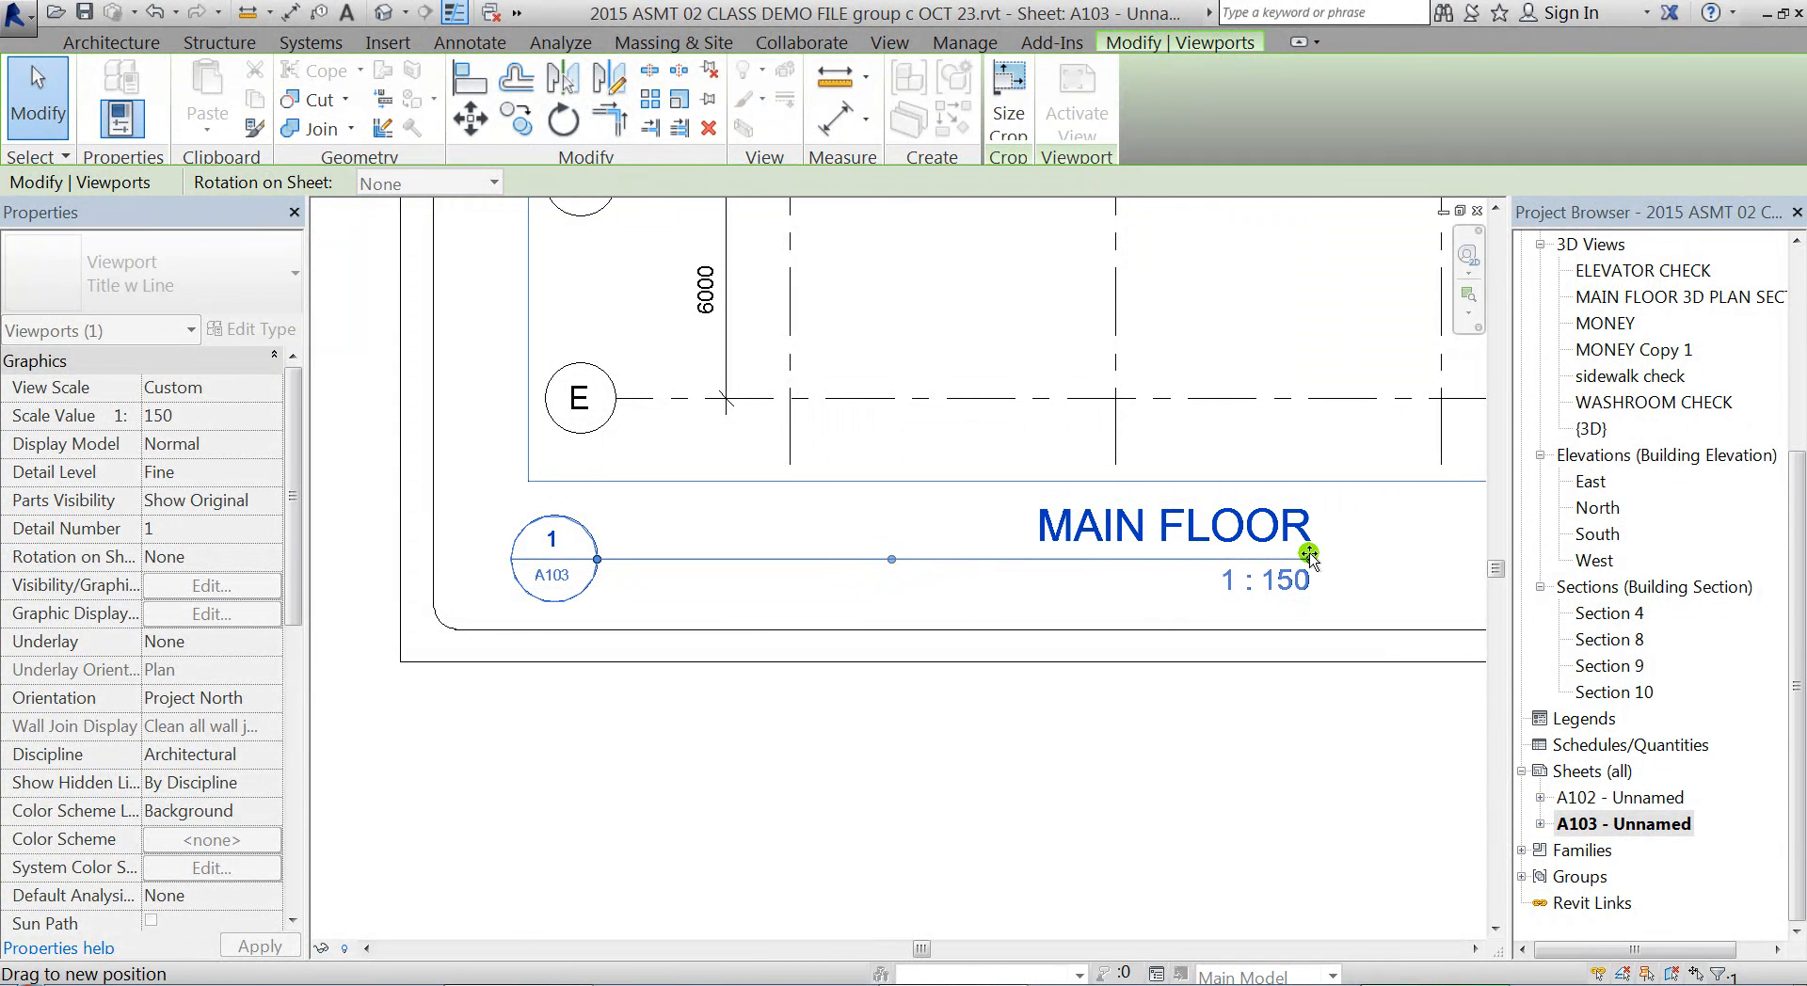
pyautogui.moveTo(1309, 555); pyautogui.dragTo(1309, 557)
pyautogui.click(1157, 853)
pyautogui.scroll(-5, 1157, 853)
pyautogui.moveTo(824, 686); pyautogui.dragTo(876, 693, button='middle')
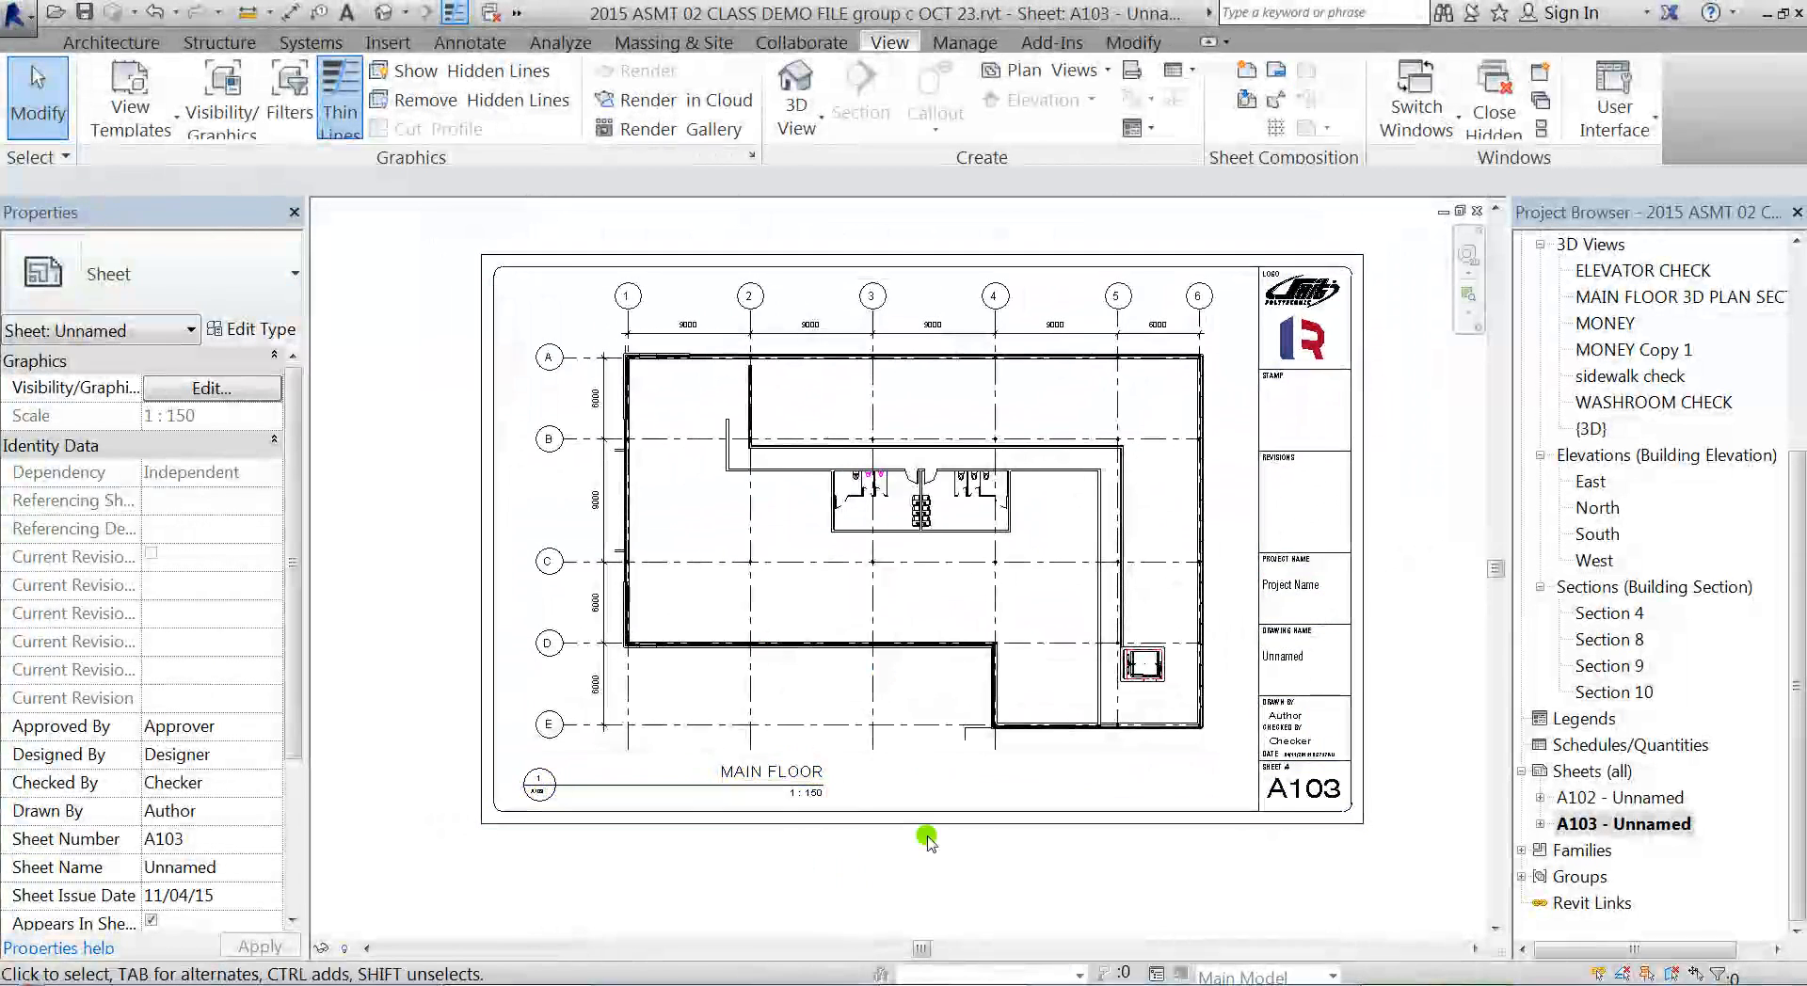
pyautogui.scroll(1, 928, 835)
pyautogui.moveTo(936, 824); pyautogui.dragTo(924, 895, button='middle')
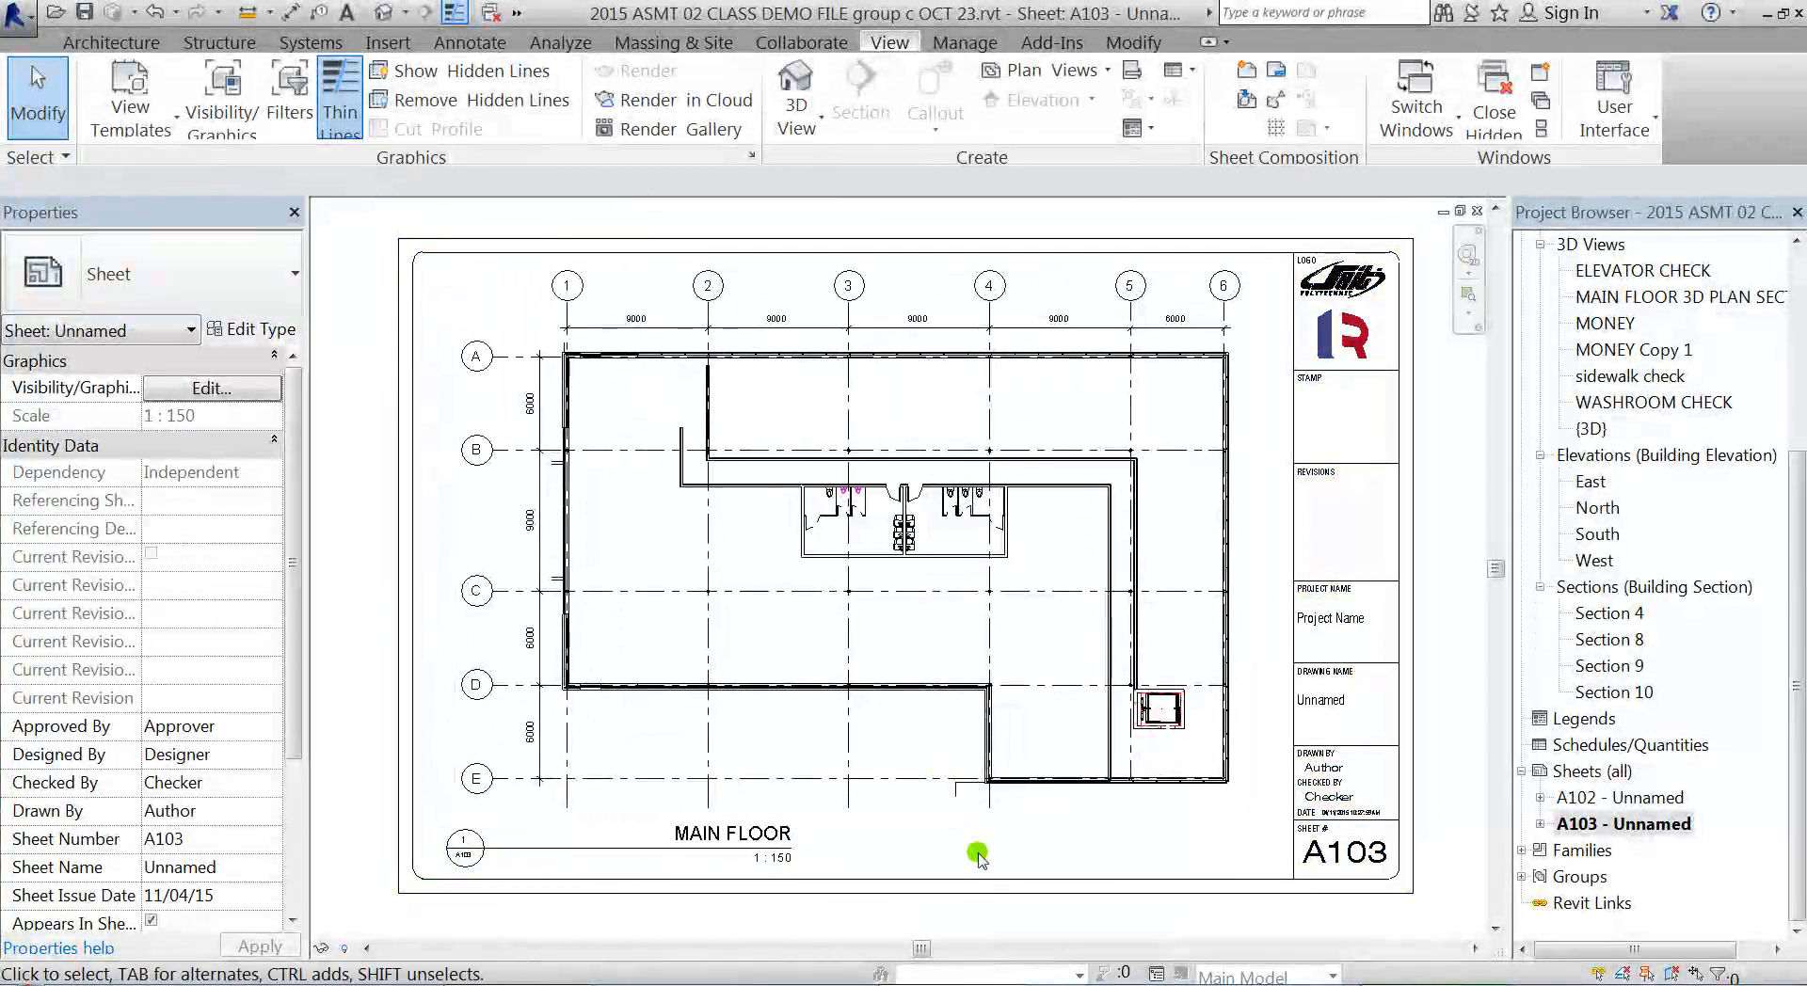